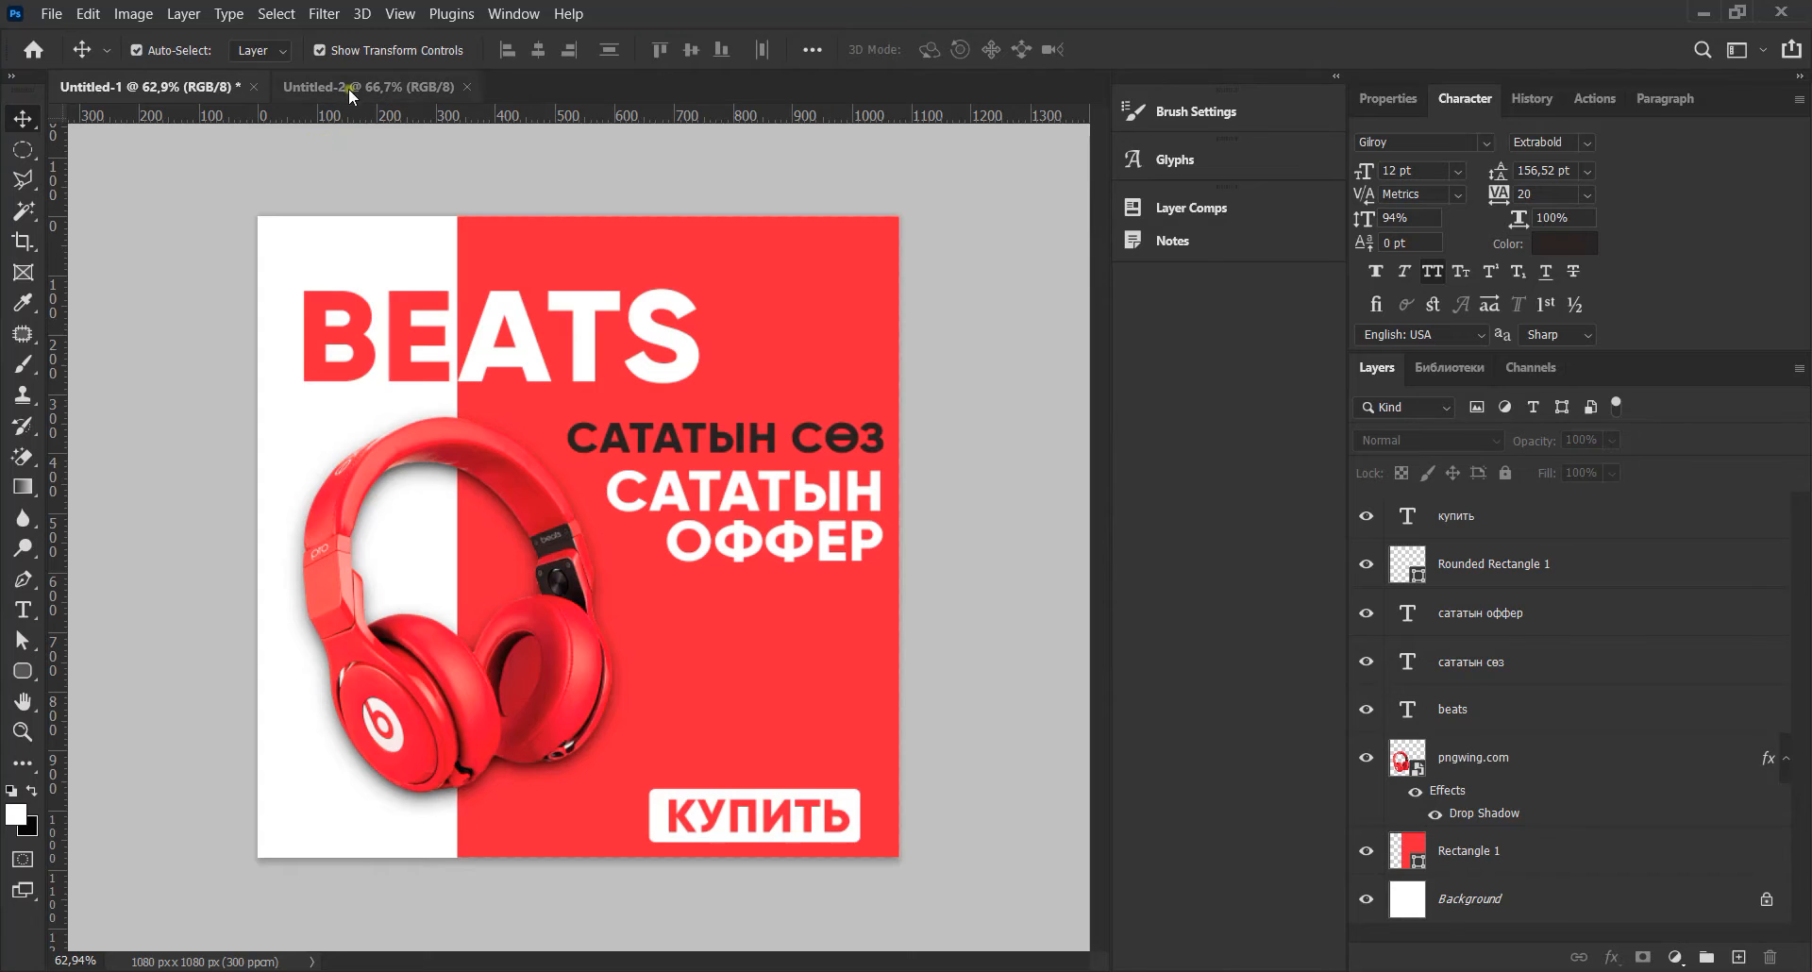
- Compare the finished BEATS banner with the blank Untitled-2 document, ending in Untitled-2
click(345, 85)
click(183, 83)
click(360, 86)
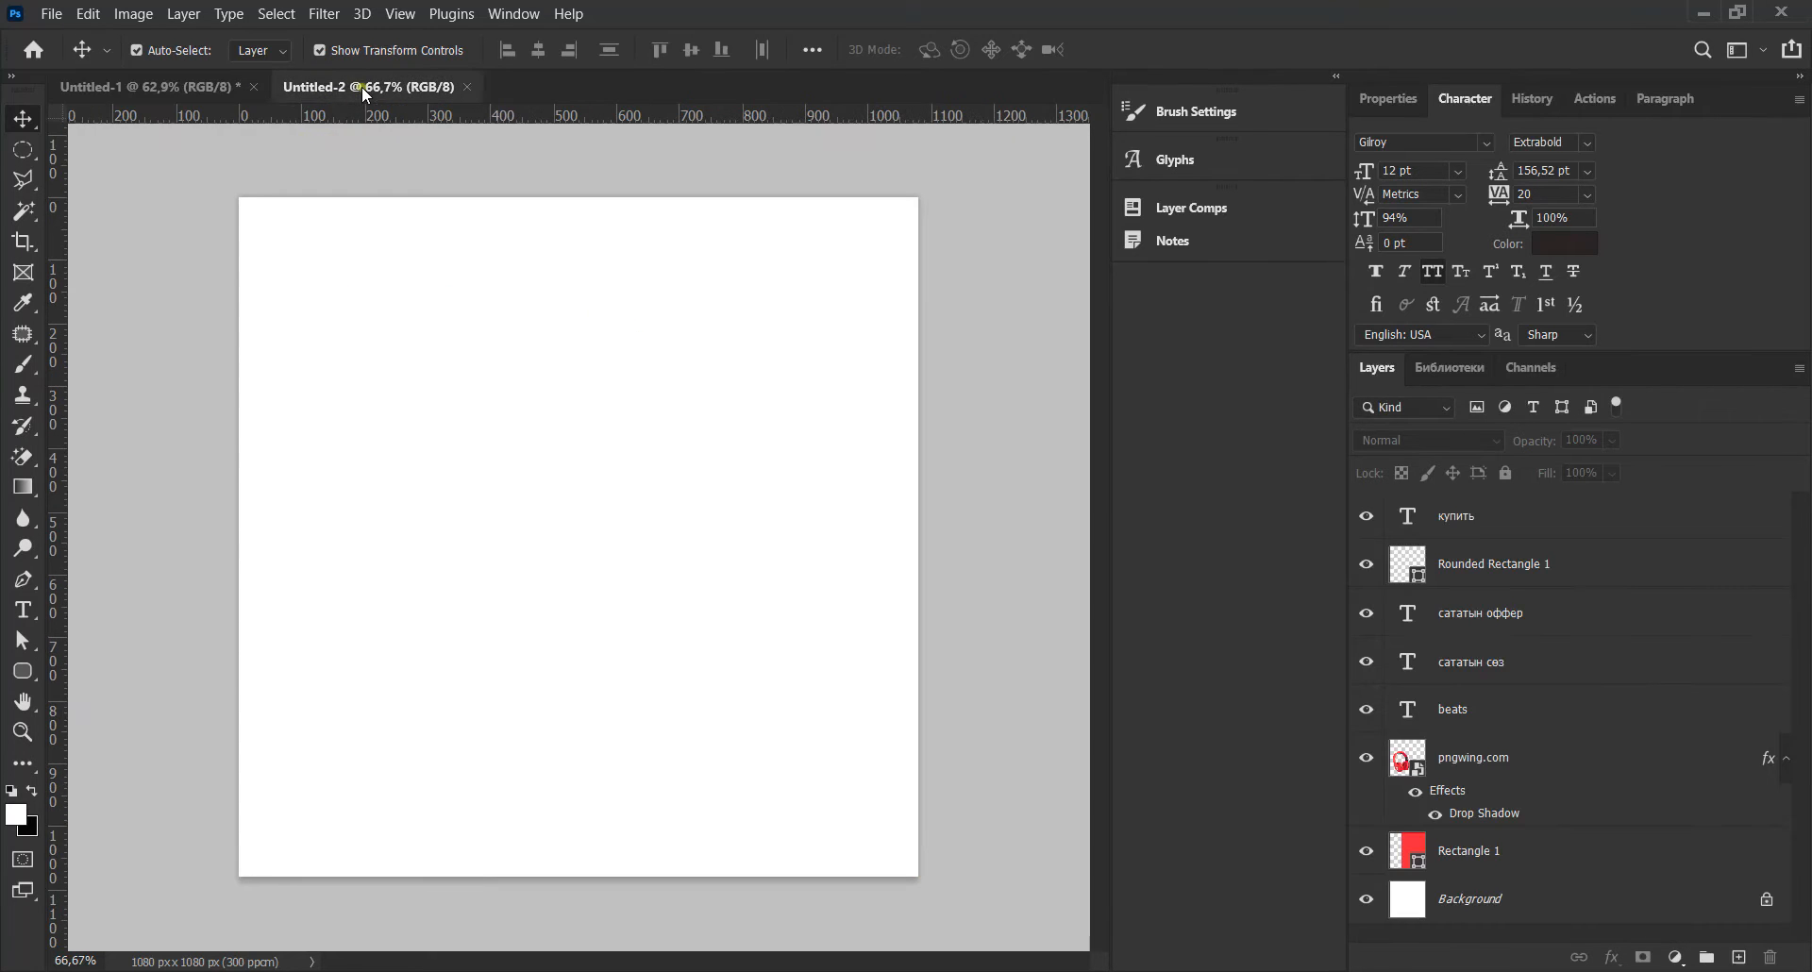
click(189, 85)
click(328, 83)
click(52, 15)
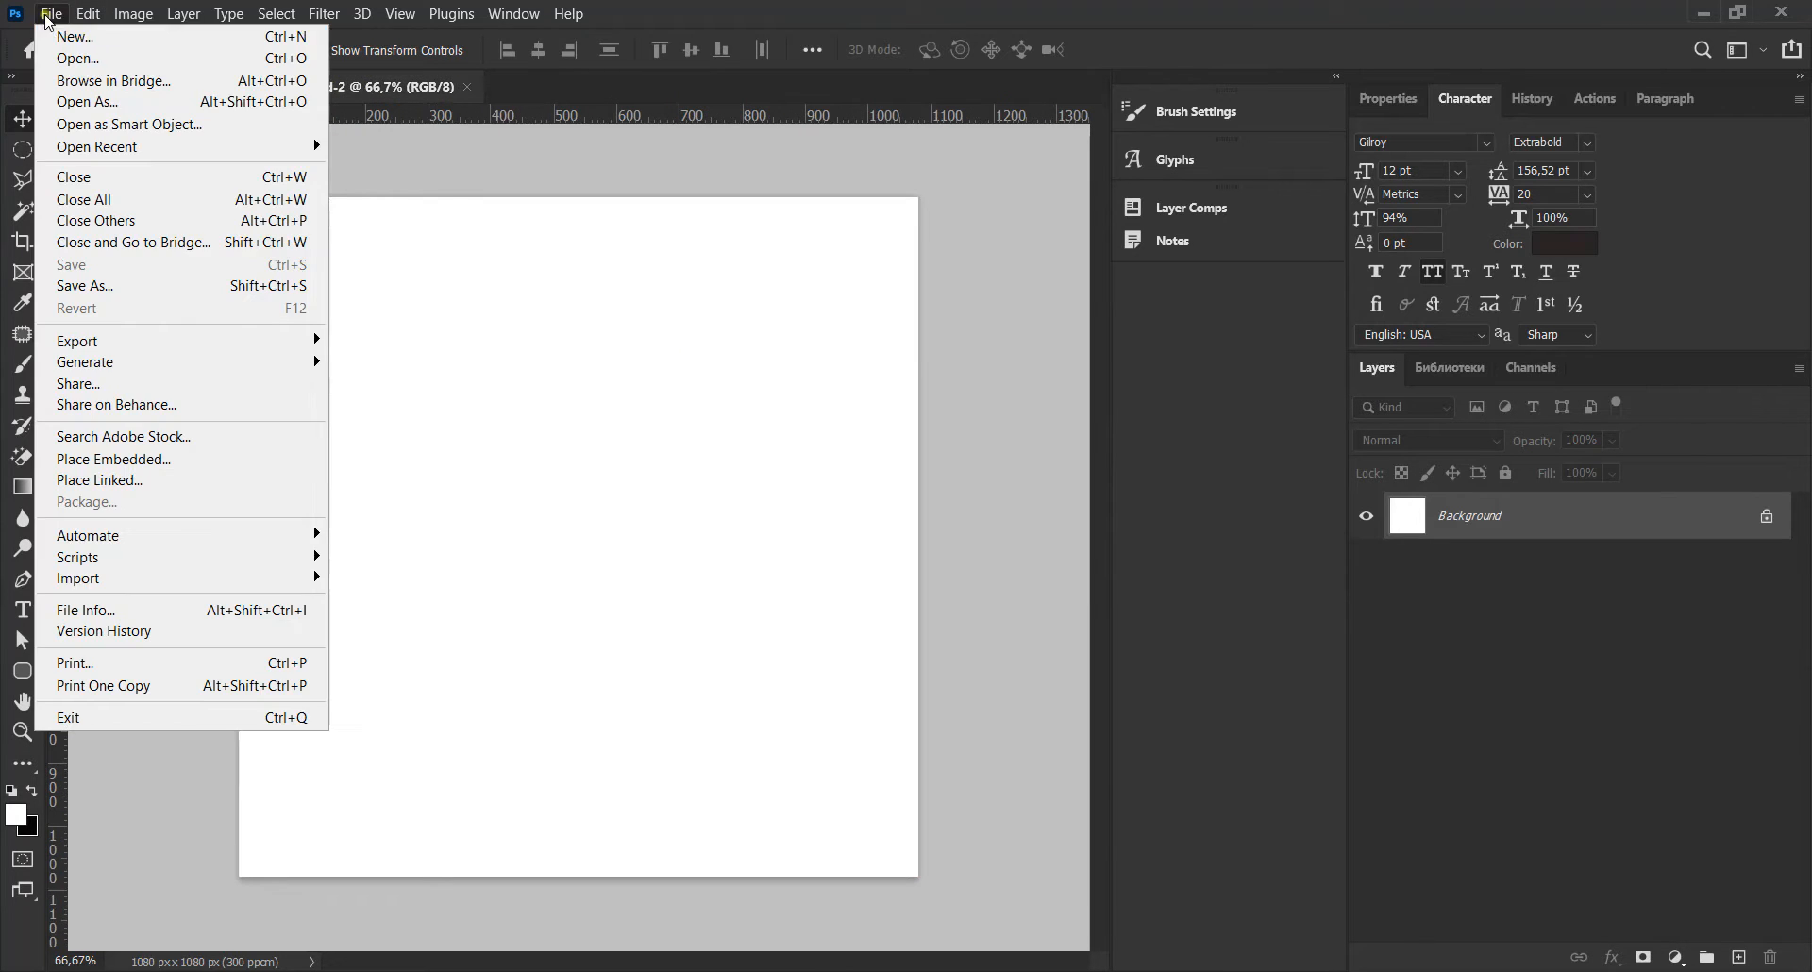
click(713, 206)
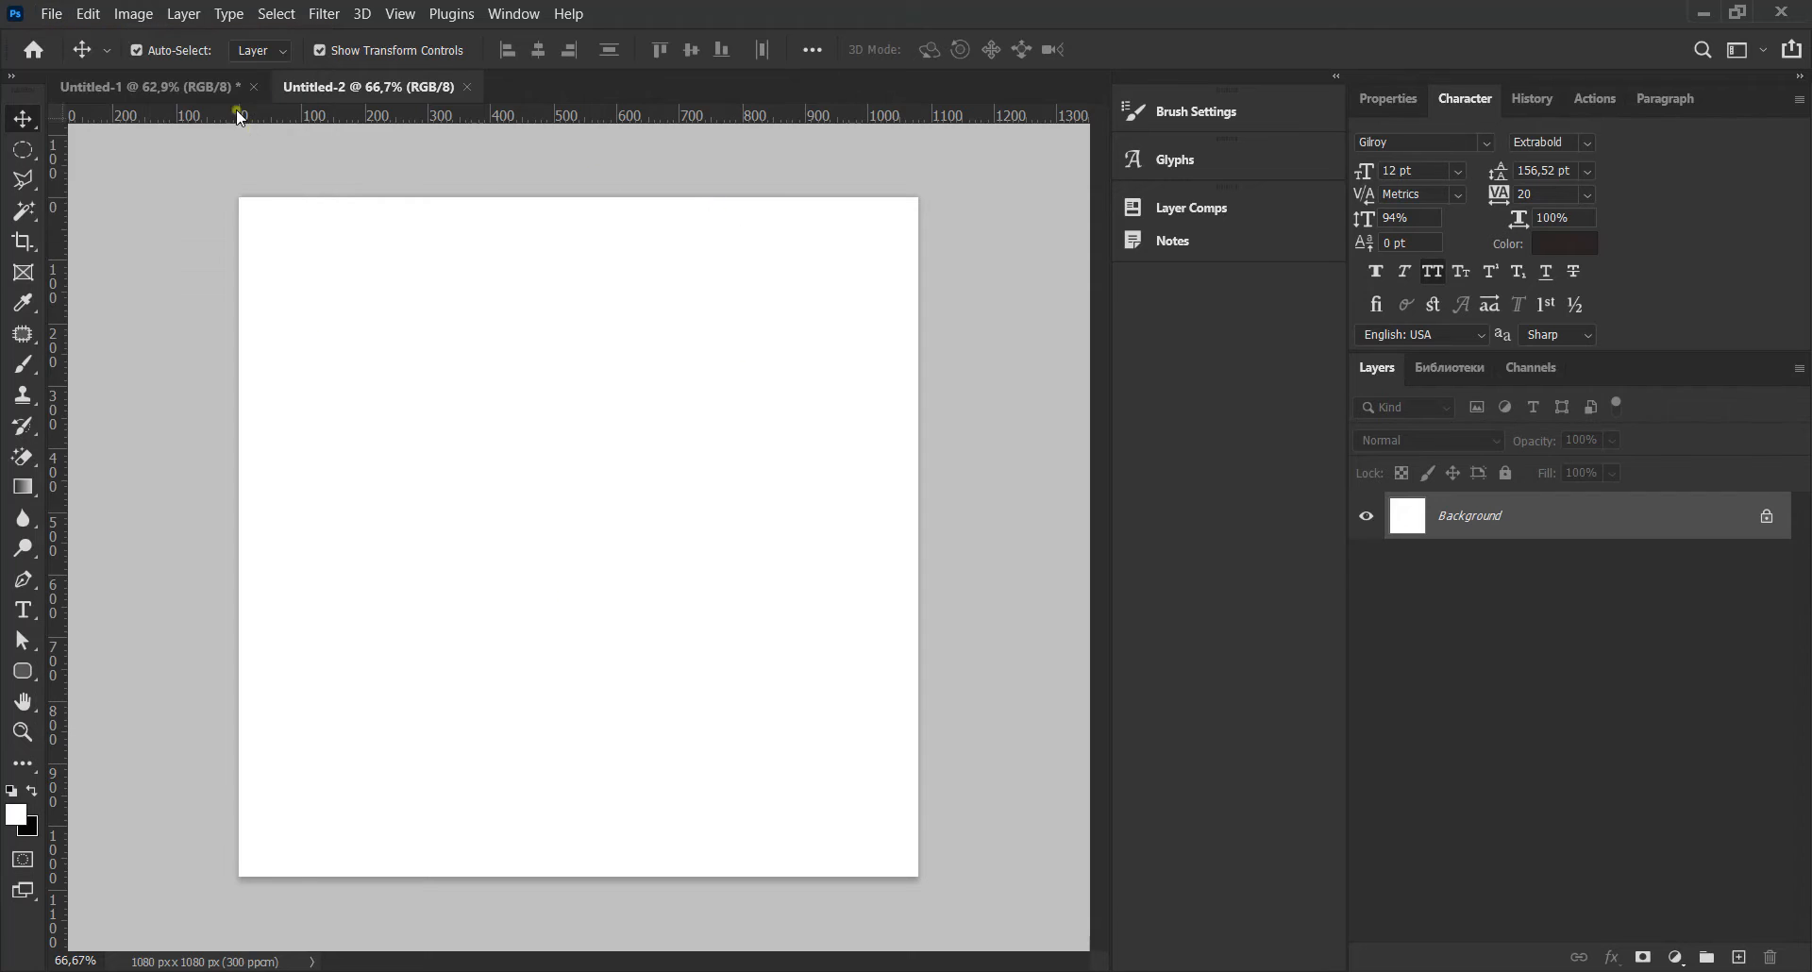
click(128, 85)
click(345, 92)
- Switch to Chrome and place the downloaded pngwing.com.png headphones image into the blank Untitled-2 document
key(alt+Tab)
drag(126, 939, 891, 970)
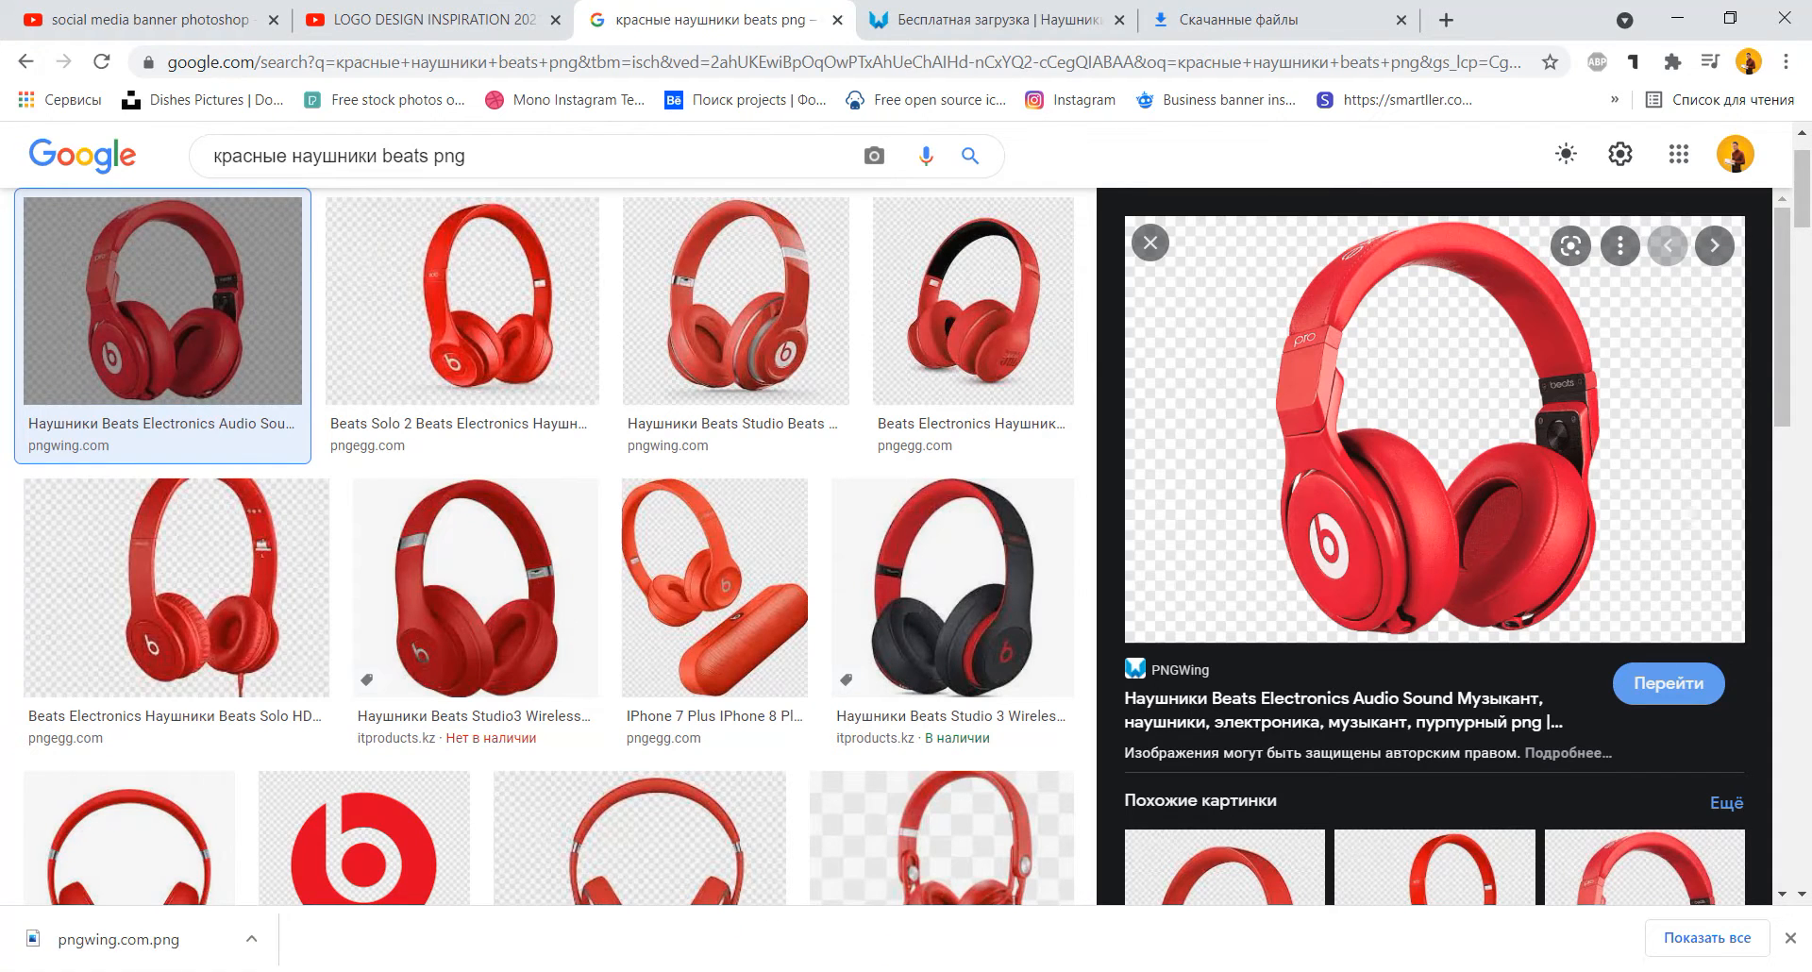
drag(484, 597, 485, 597)
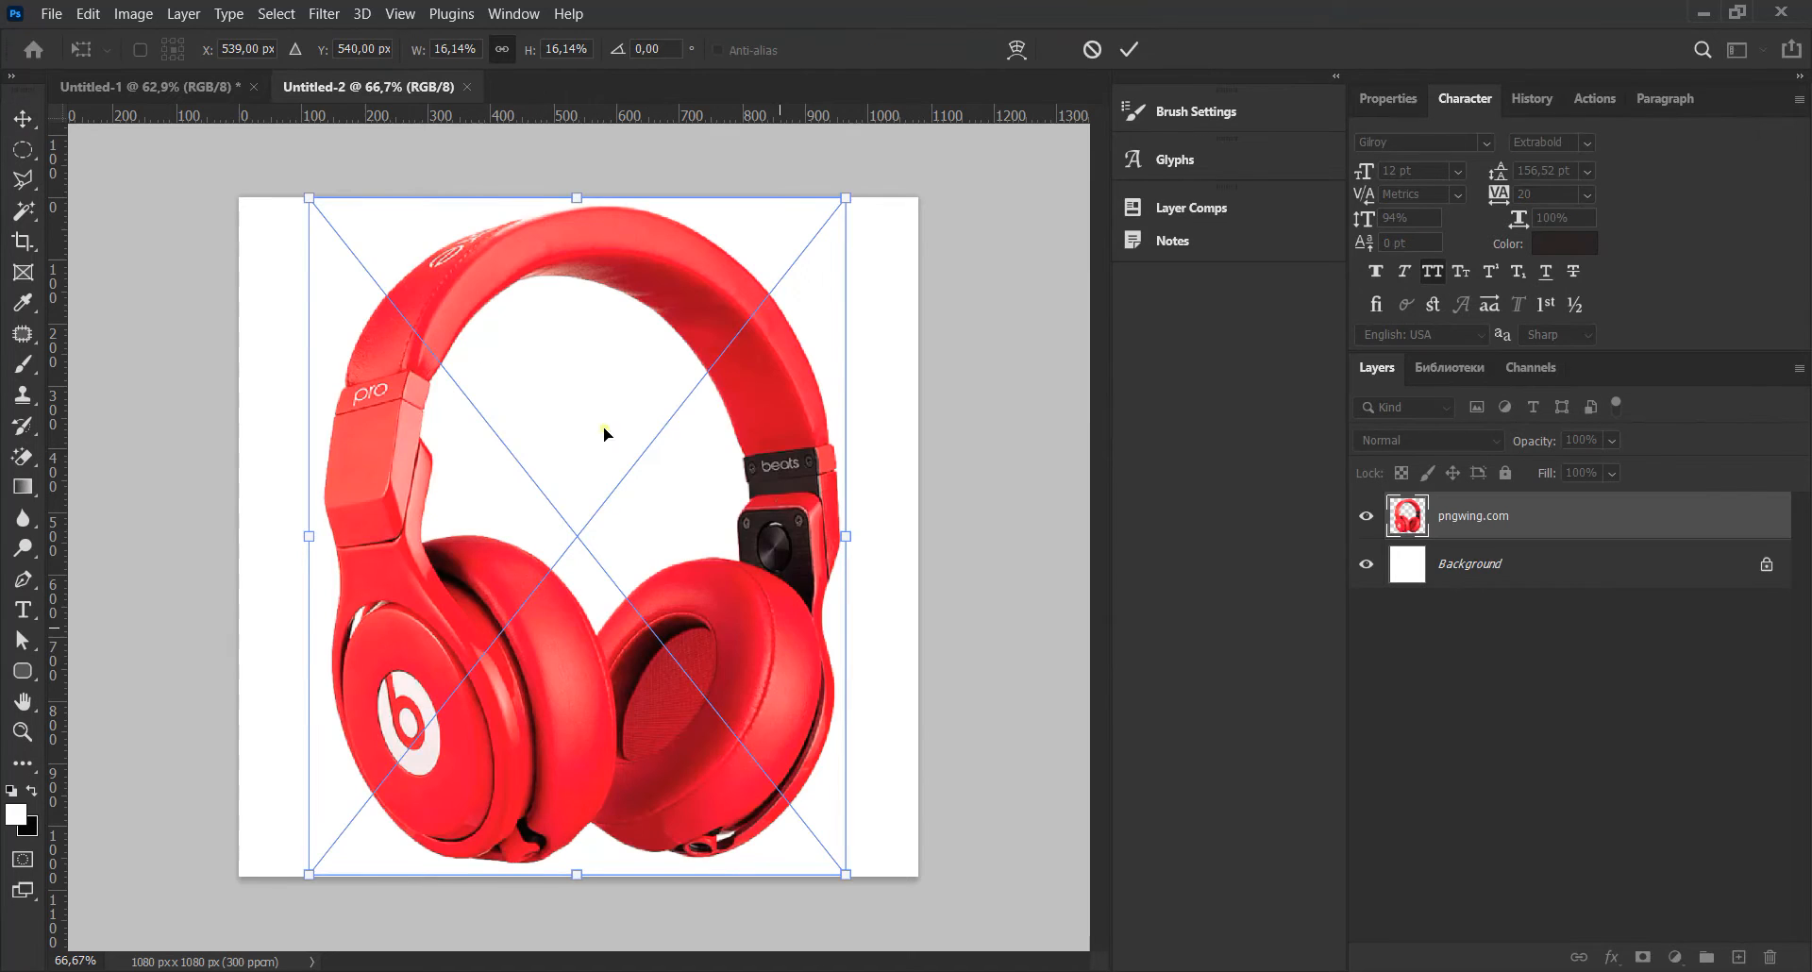
- Scale the headphones down to about 11%, tilt them about 14° counter-clockwise and place them in the canvas's left half
drag(849, 198, 675, 412)
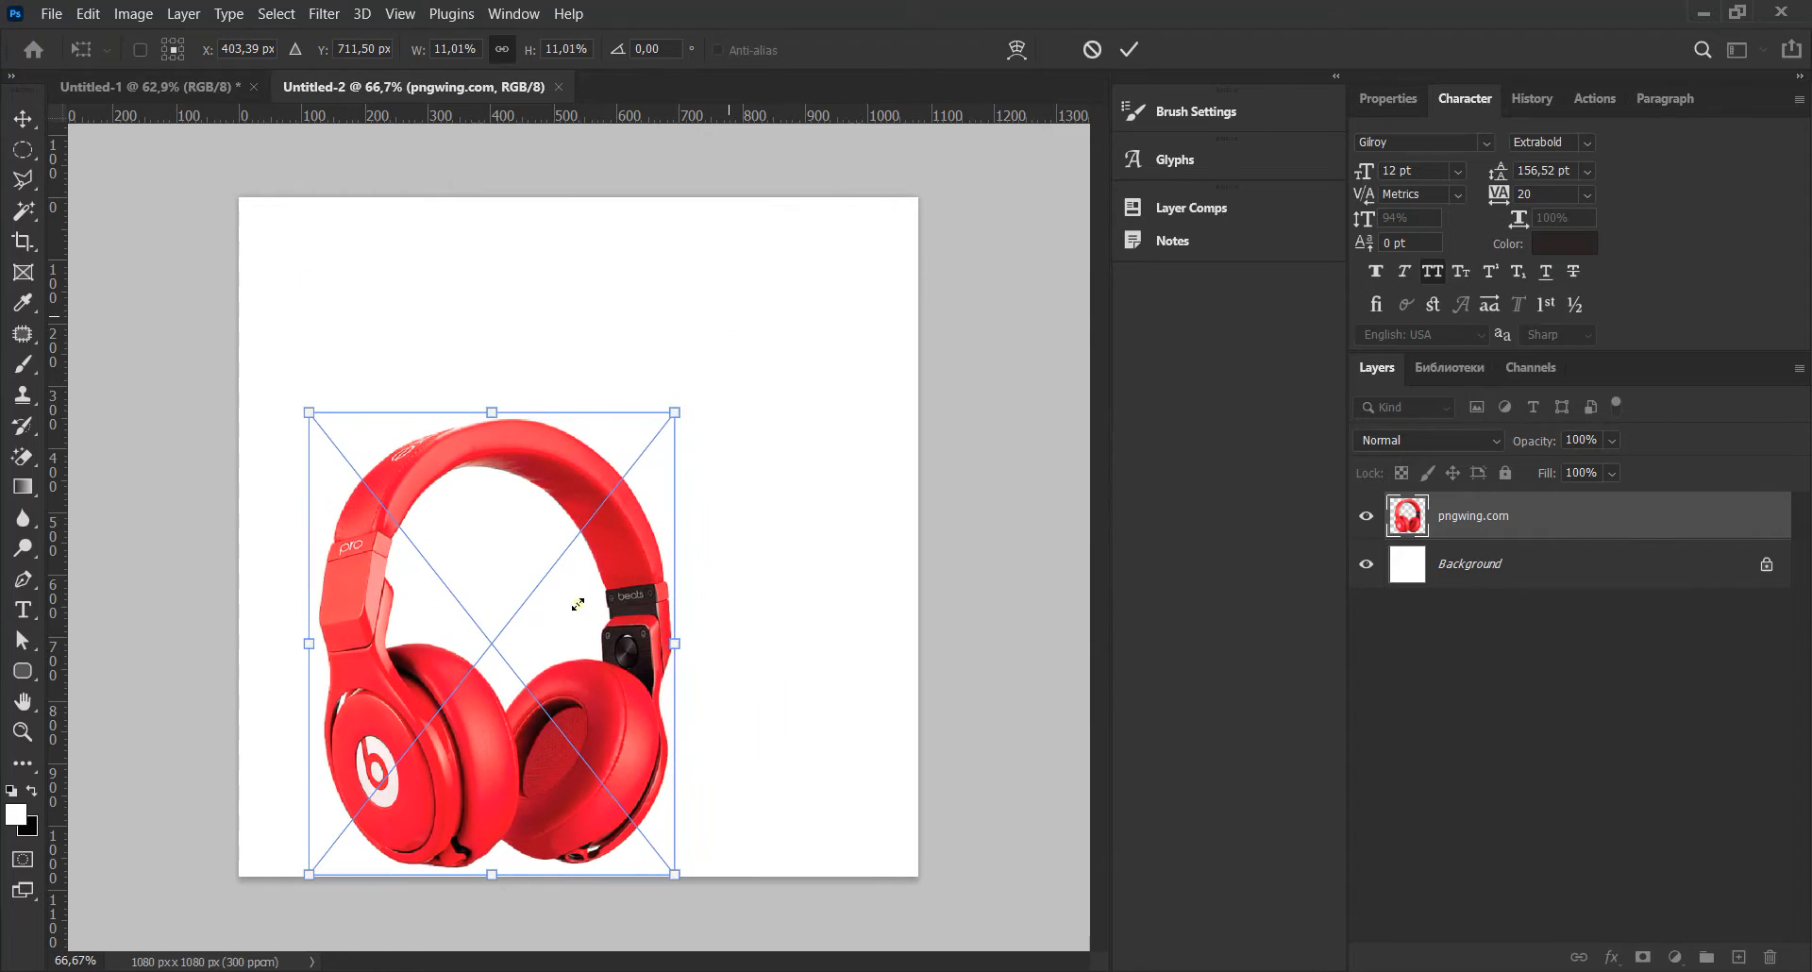
drag(632, 686, 624, 559)
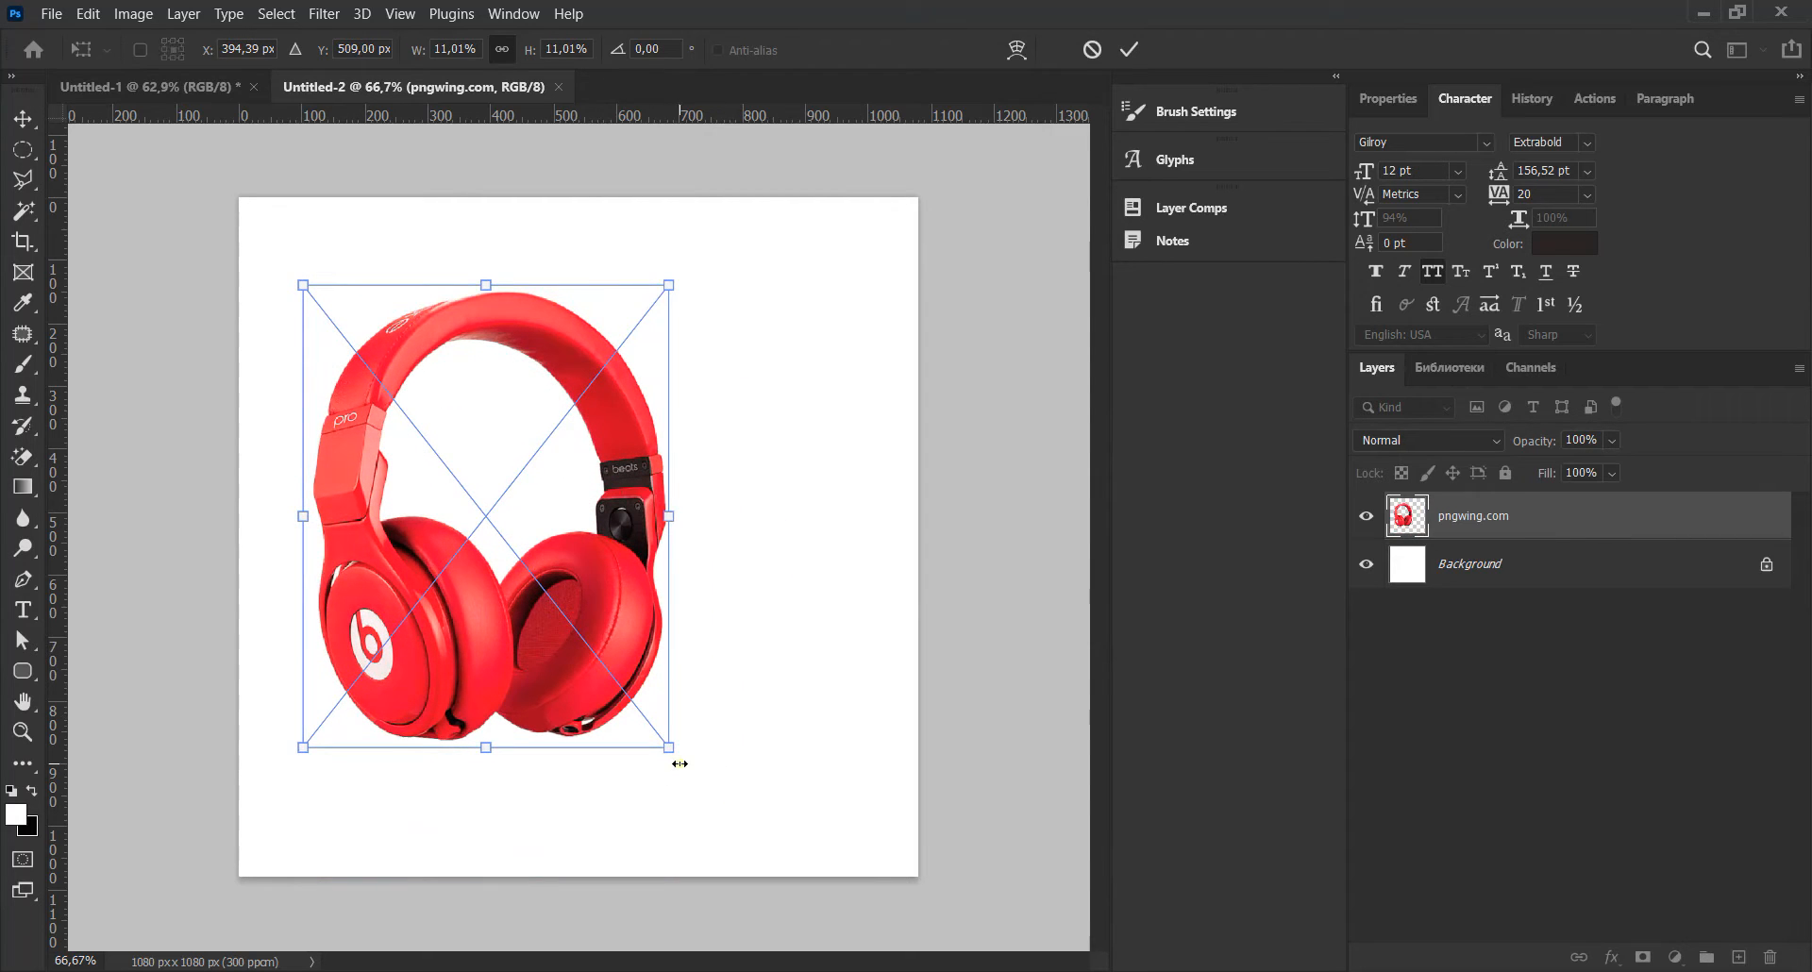
drag(669, 747, 703, 701)
drag(587, 625, 571, 662)
key(Return)
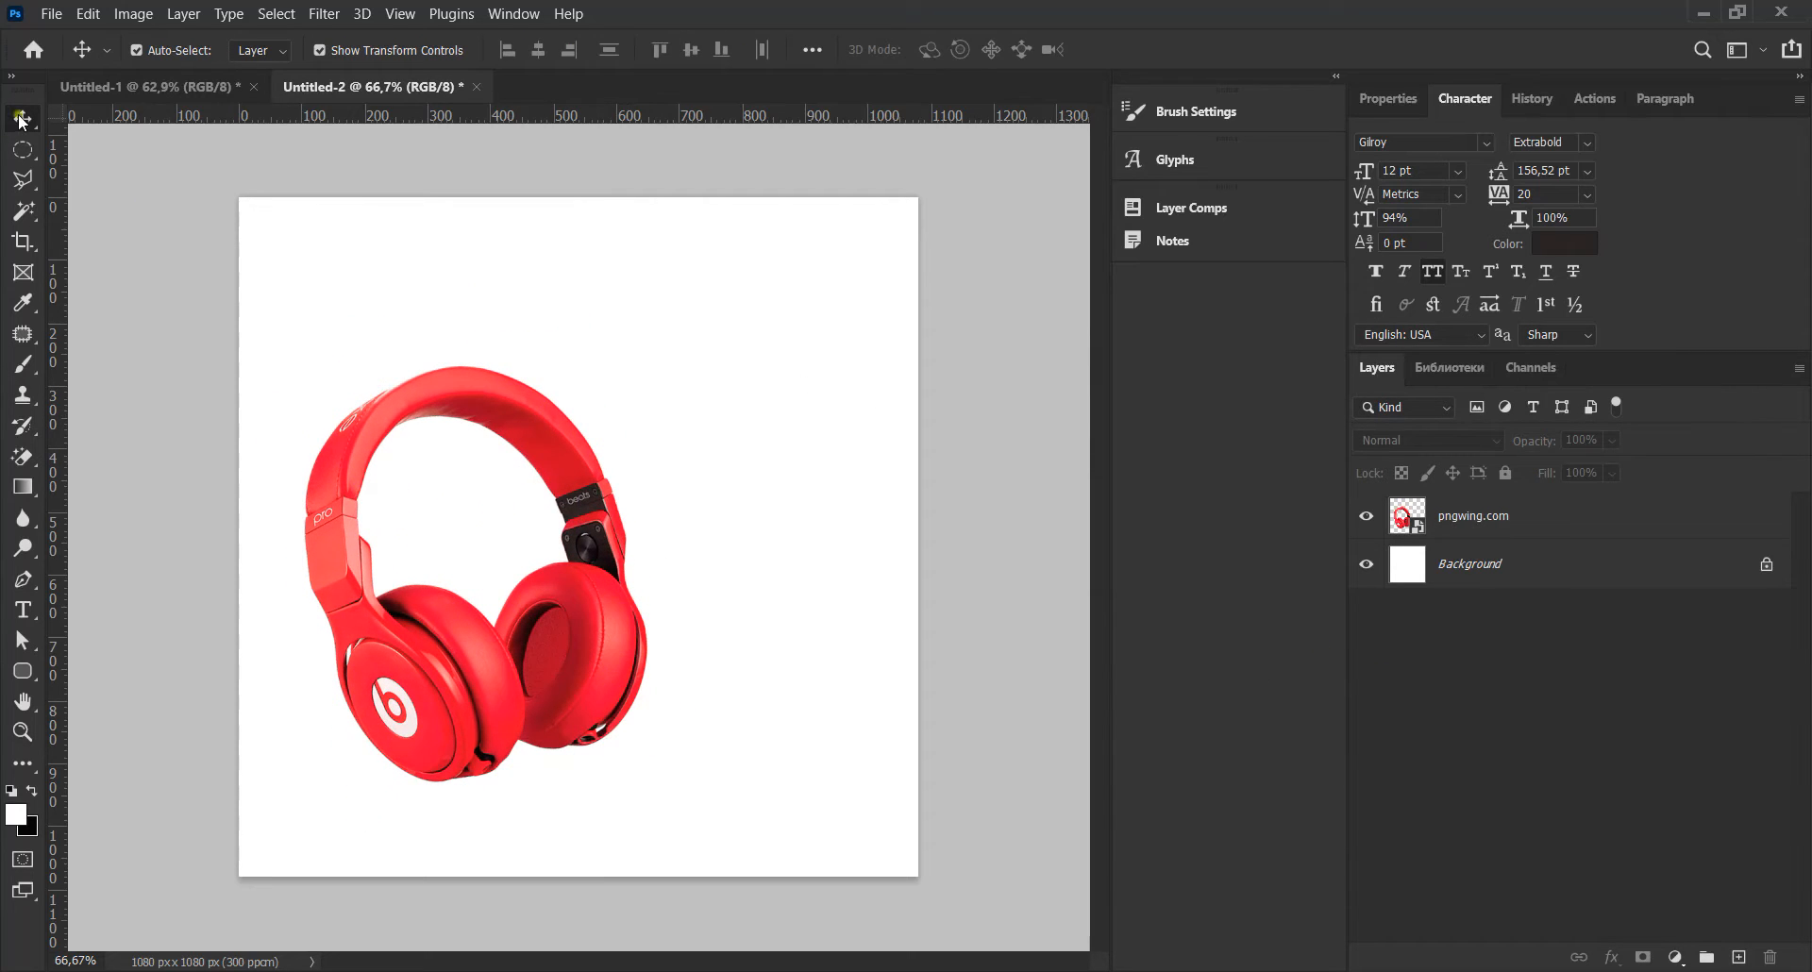
- Draw a rectangle about 917 × 1168 px over the canvas's right part, starting about 304 px from the left edge
click(23, 671)
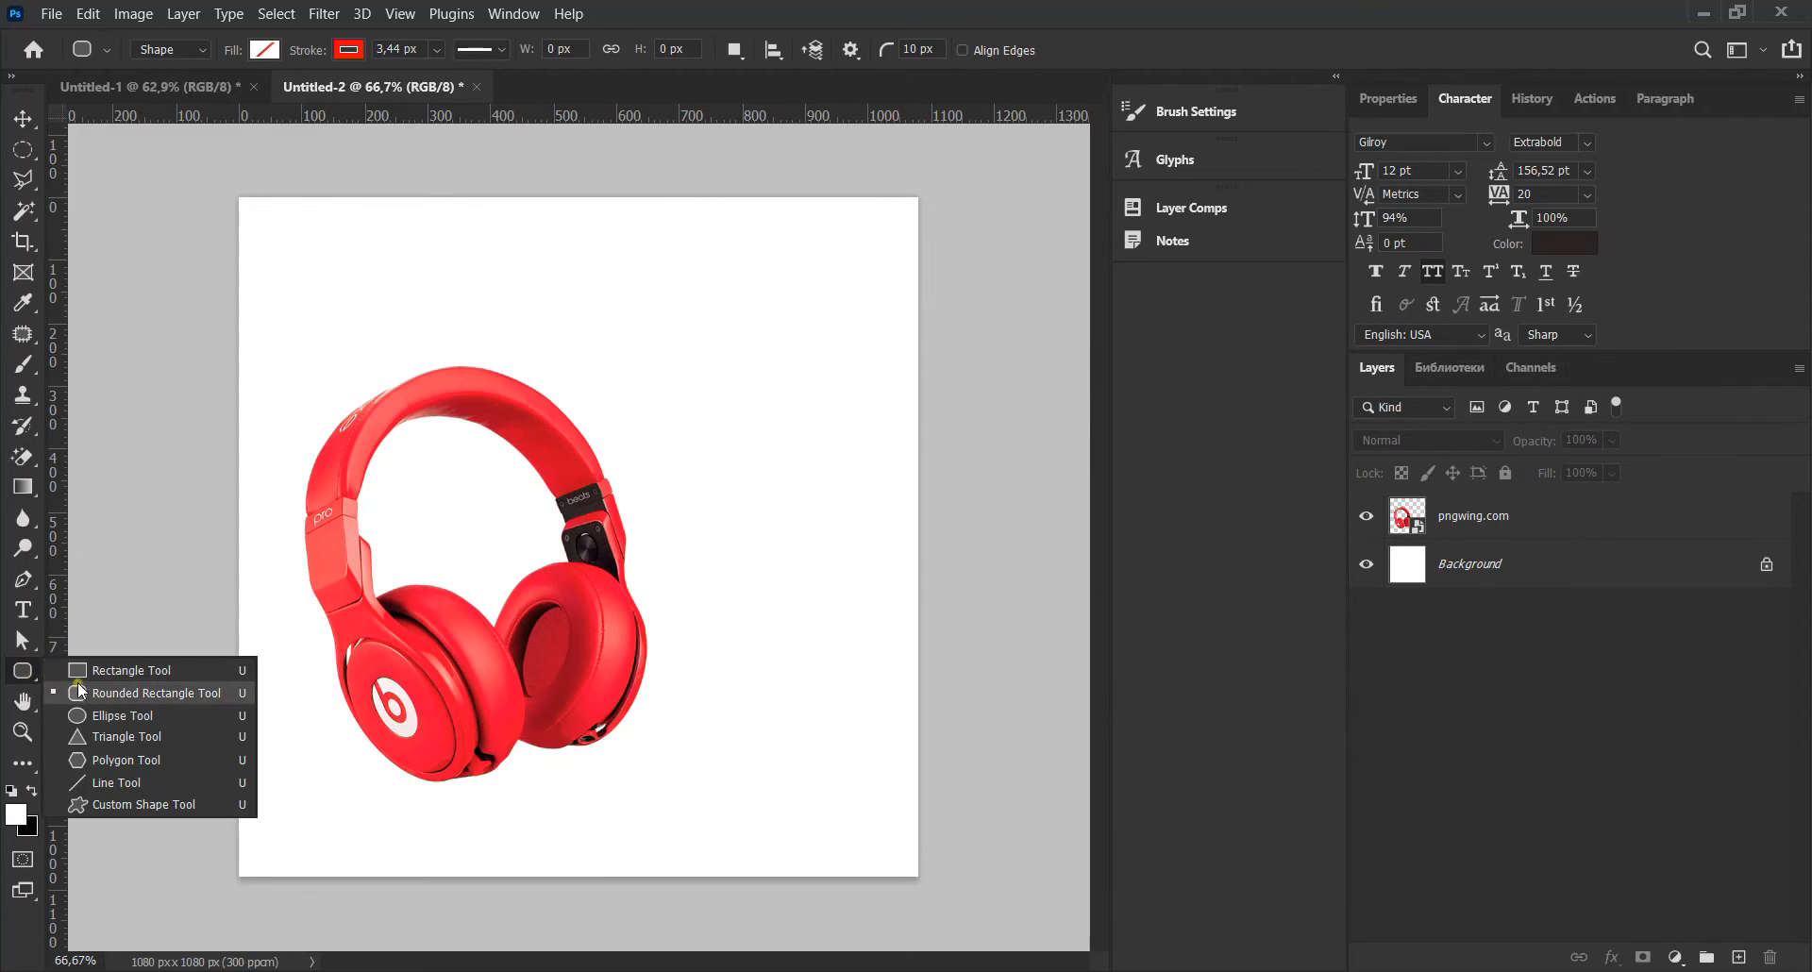
click(134, 671)
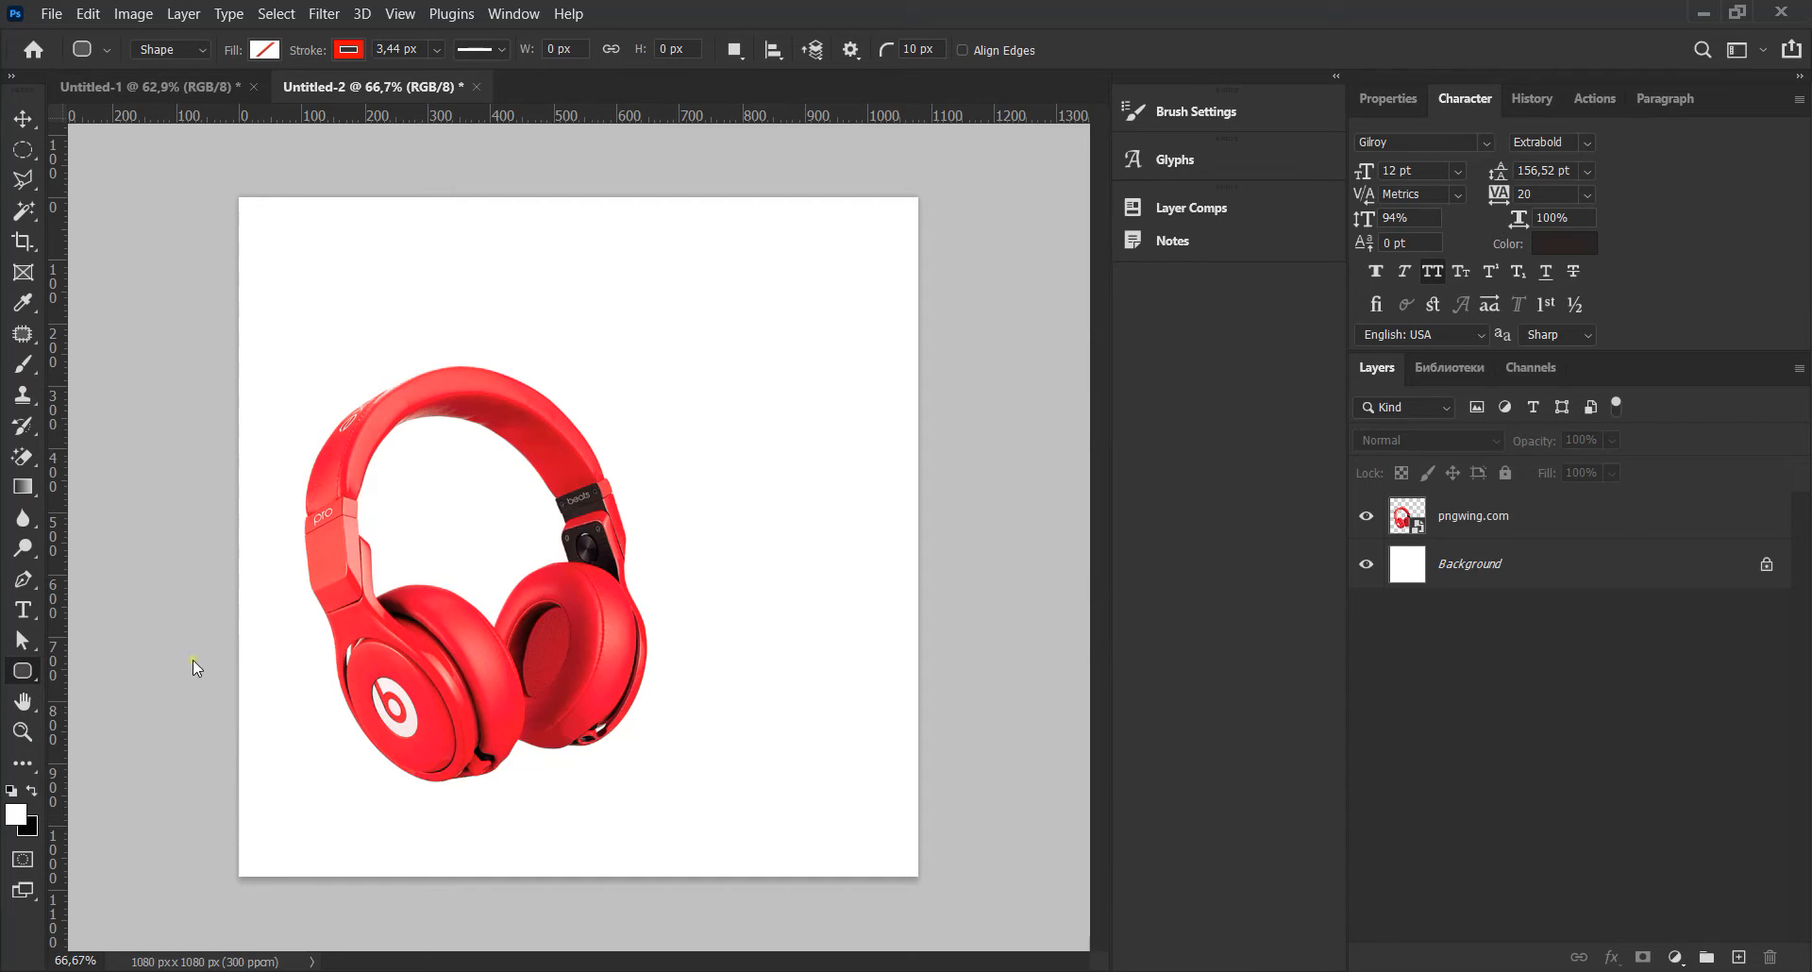
drag(430, 174, 1000, 902)
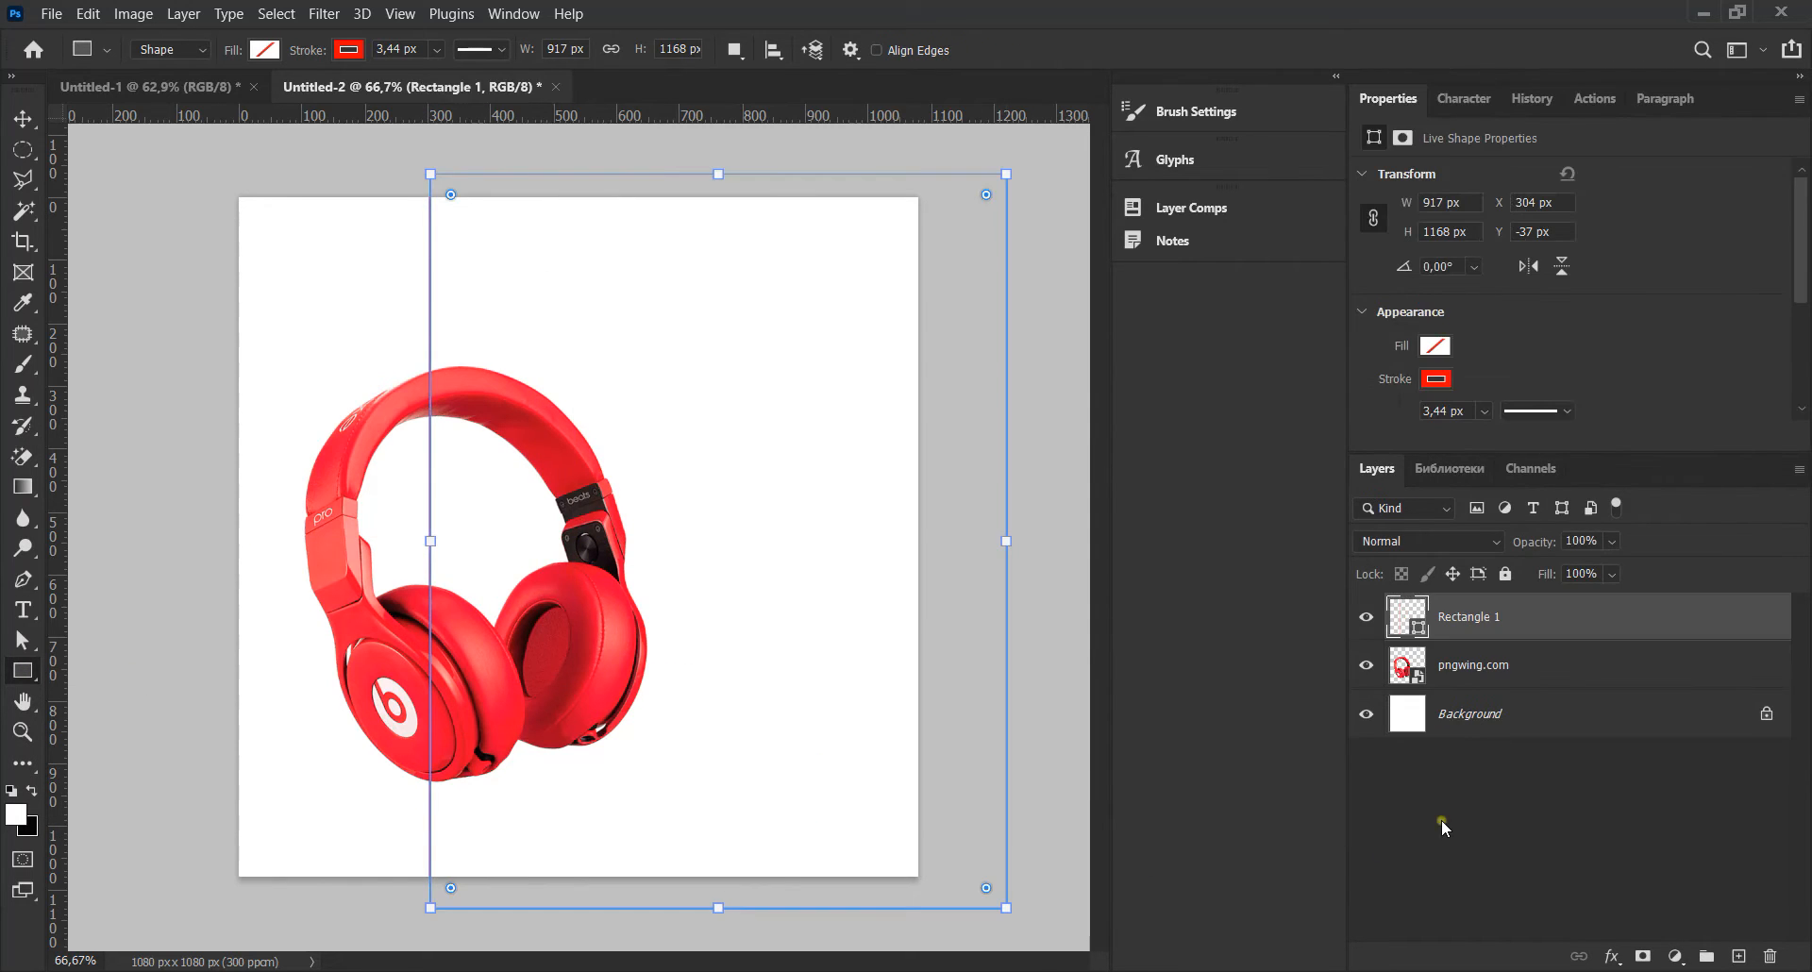
- Remove the rectangle's stroke and fill it with the red e51338 sampled from the headphones
click(1436, 380)
click(1387, 424)
click(1552, 398)
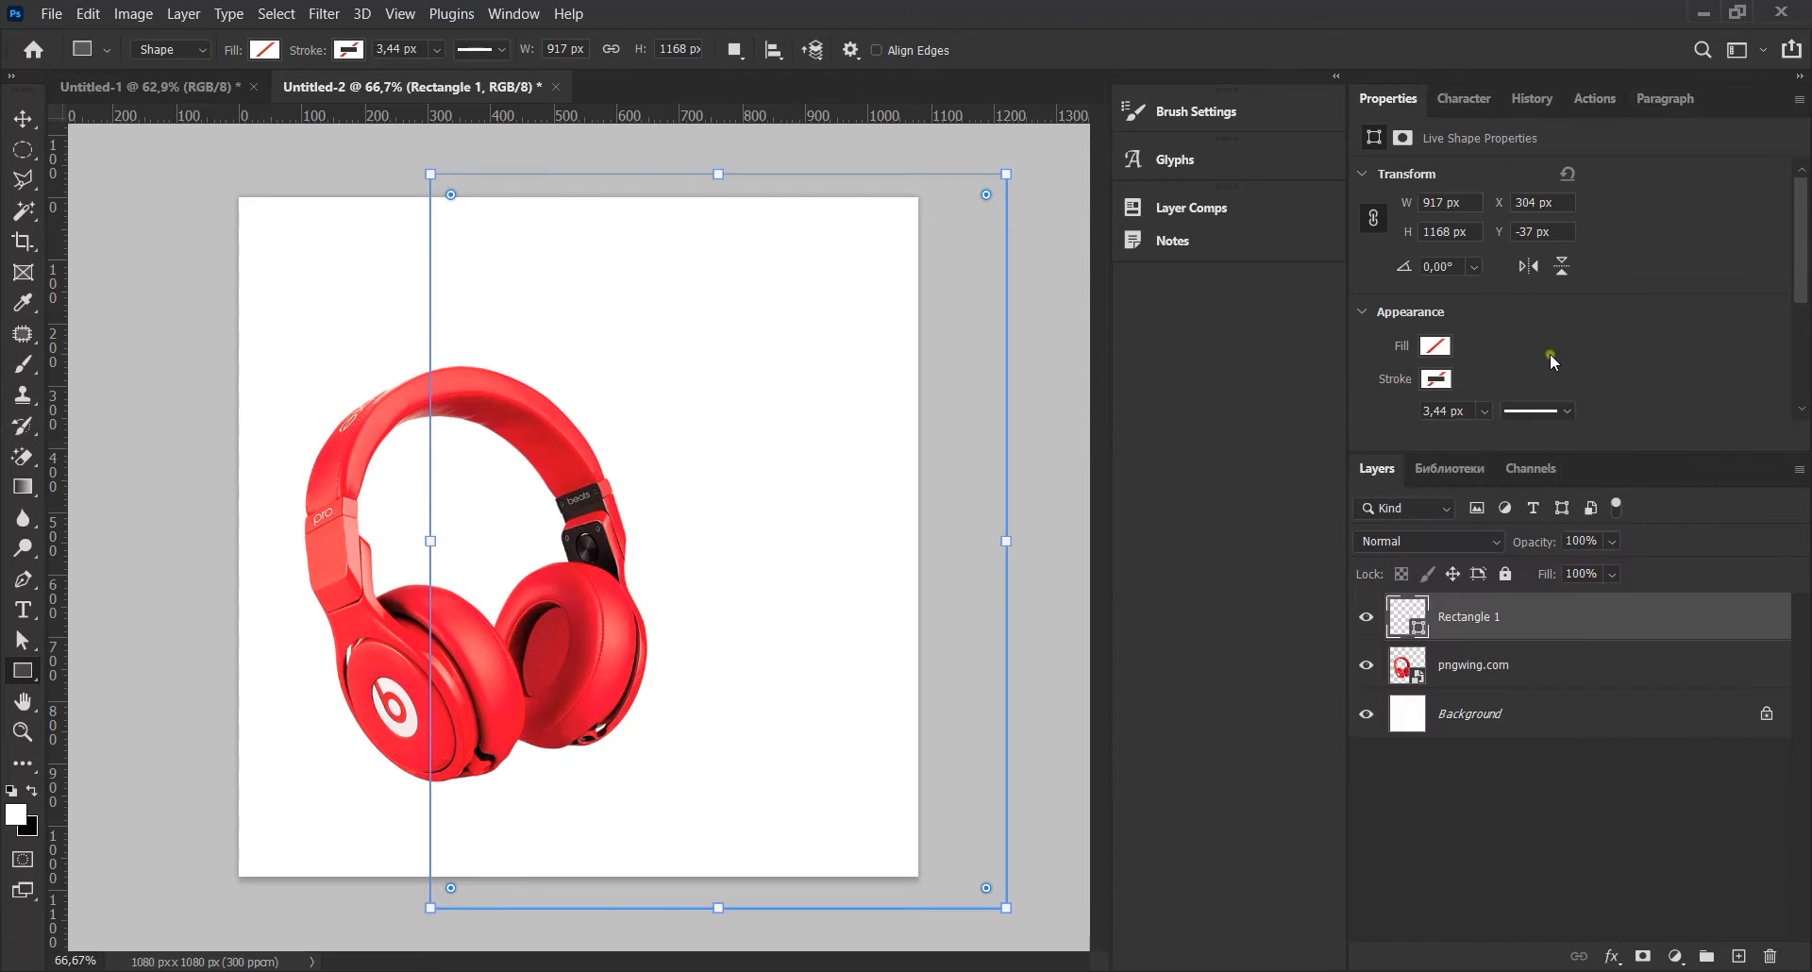
click(1435, 346)
click(1670, 391)
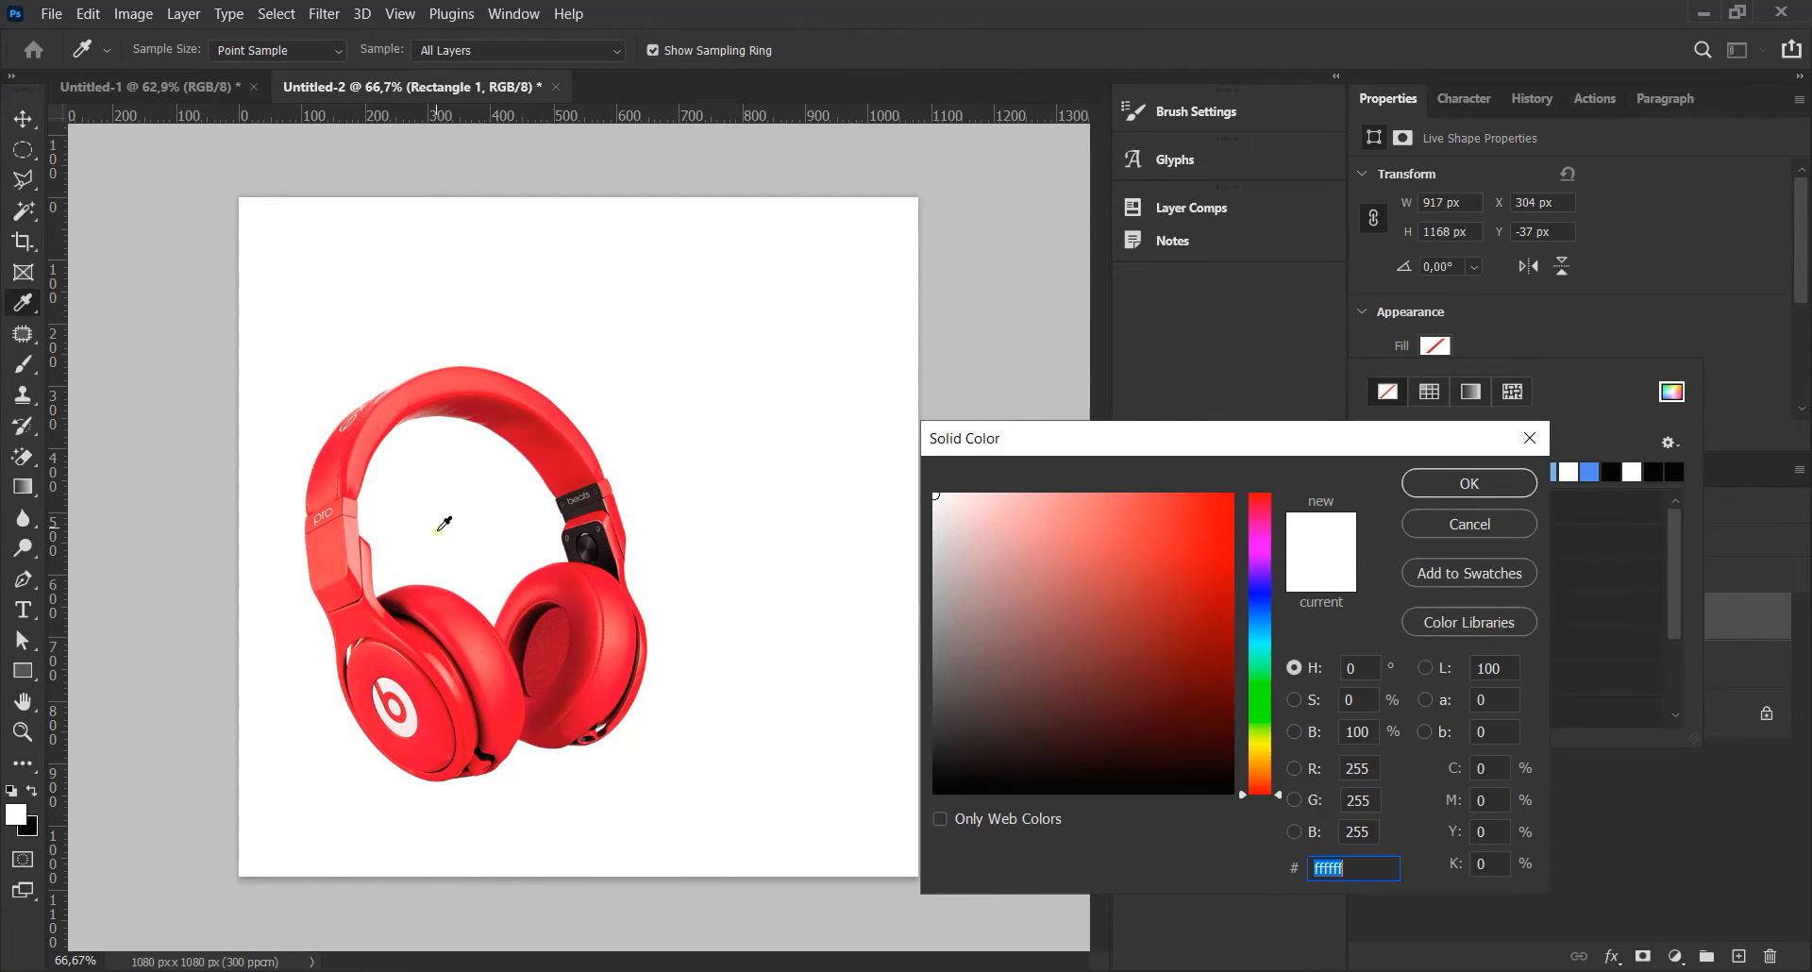
click(436, 614)
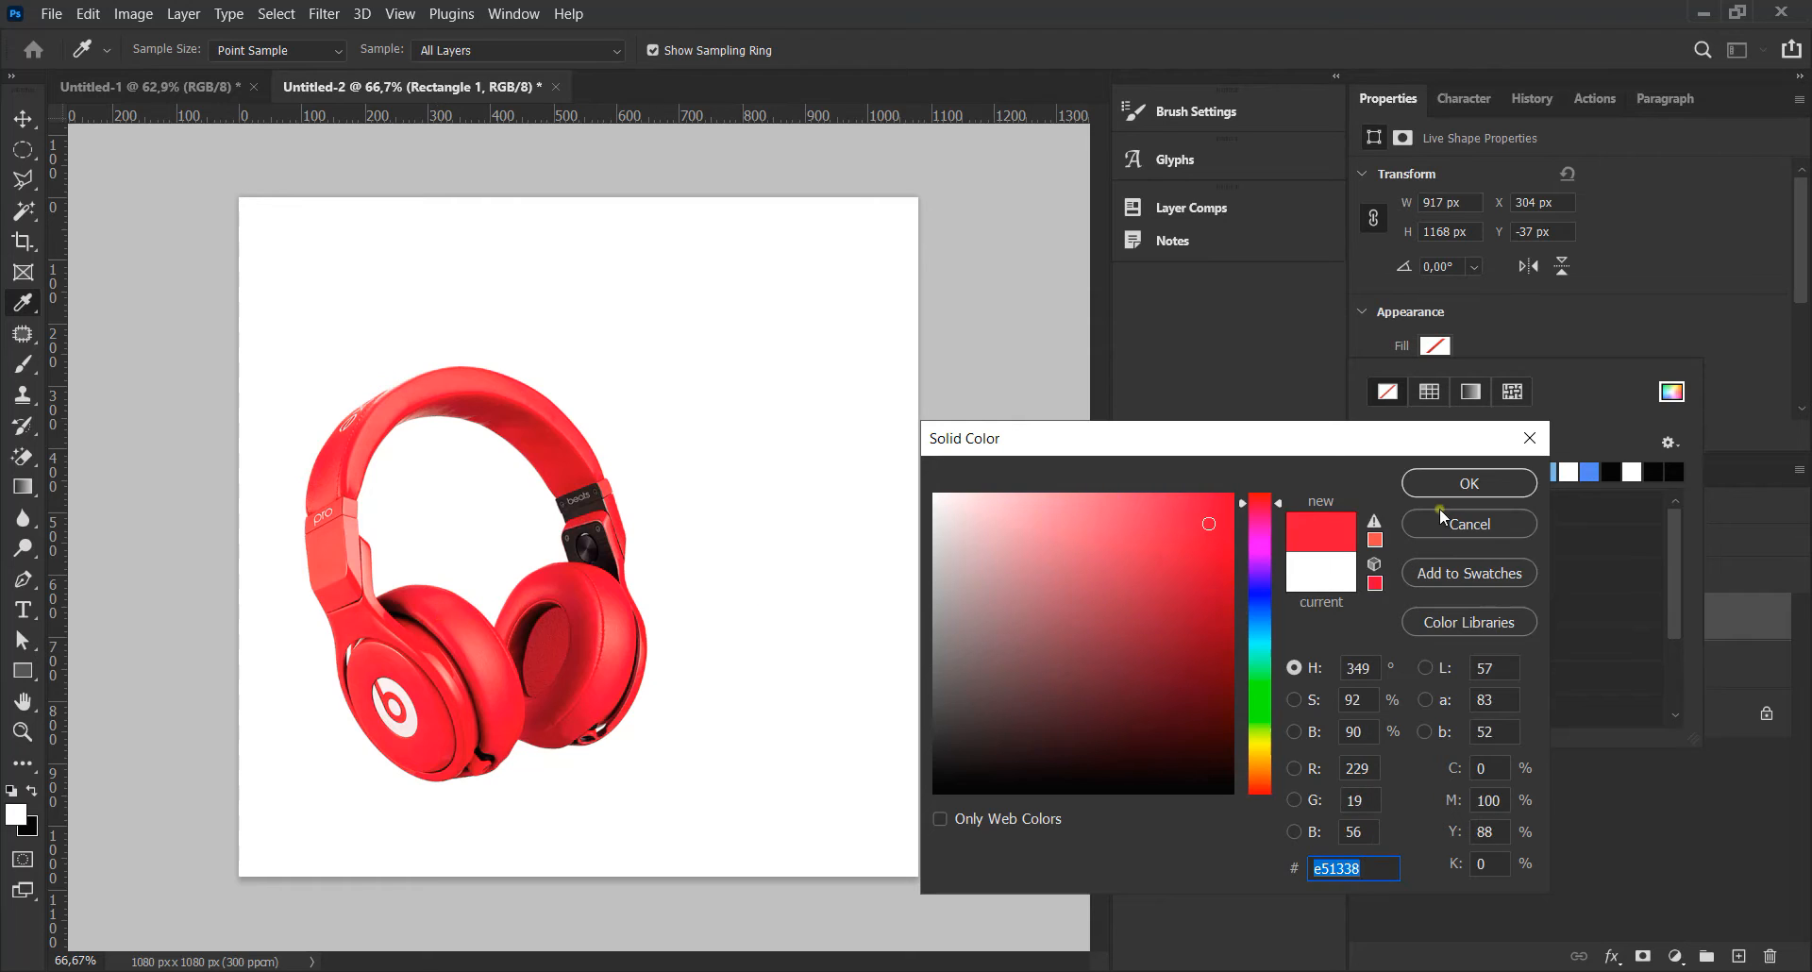
click(1460, 483)
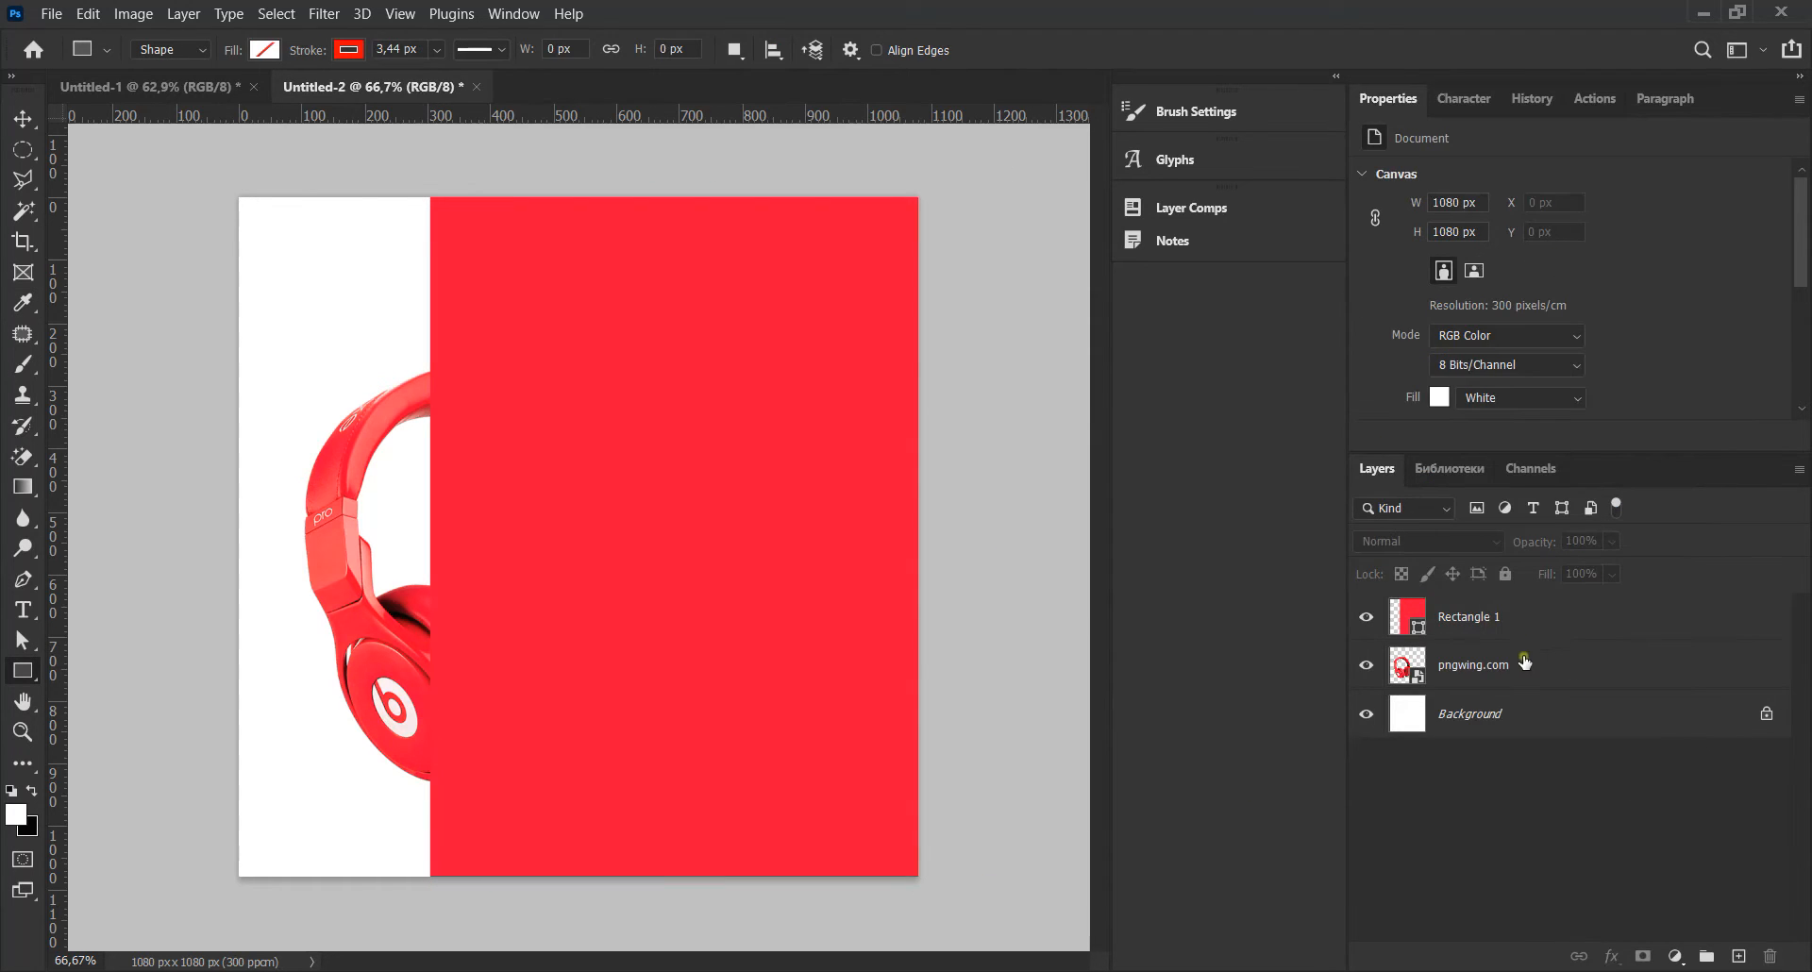
- Move the headphones layer above the rectangle and add a drop shadow: 100% opacity, 90° angle, 11 px distance, 35 px size
click(1526, 676)
drag(1525, 679, 1536, 611)
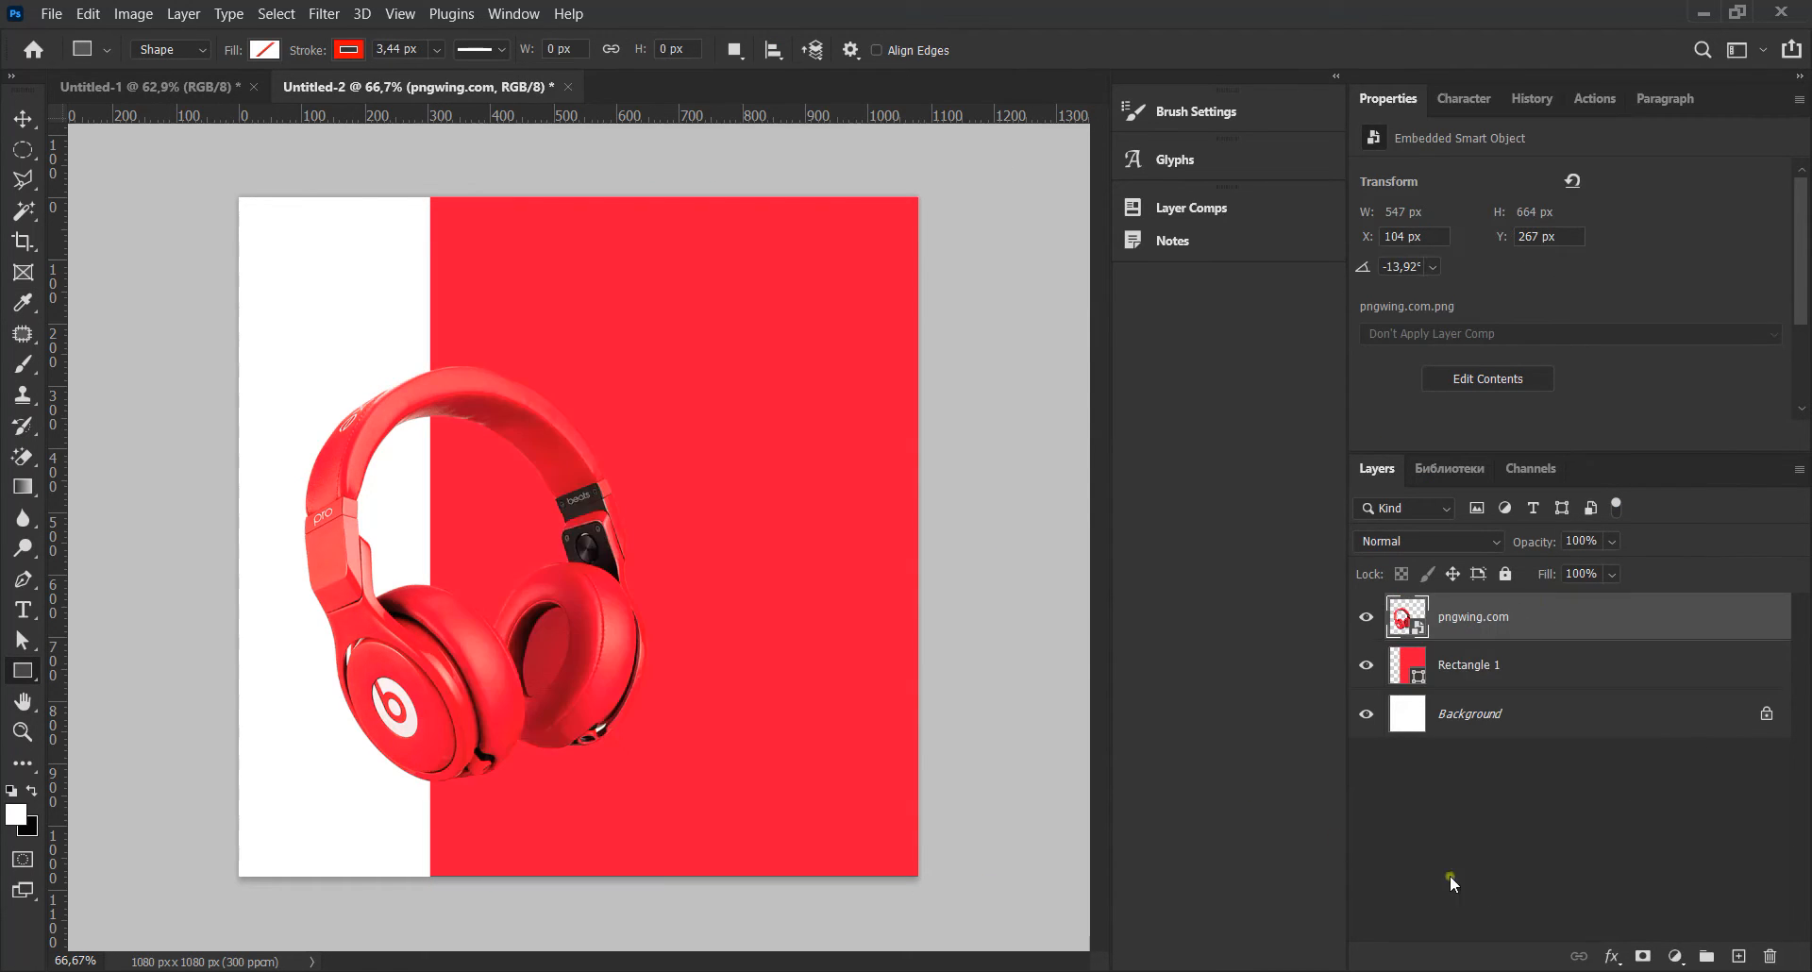
double_click(1631, 630)
scroll(1055, 593, down, 4)
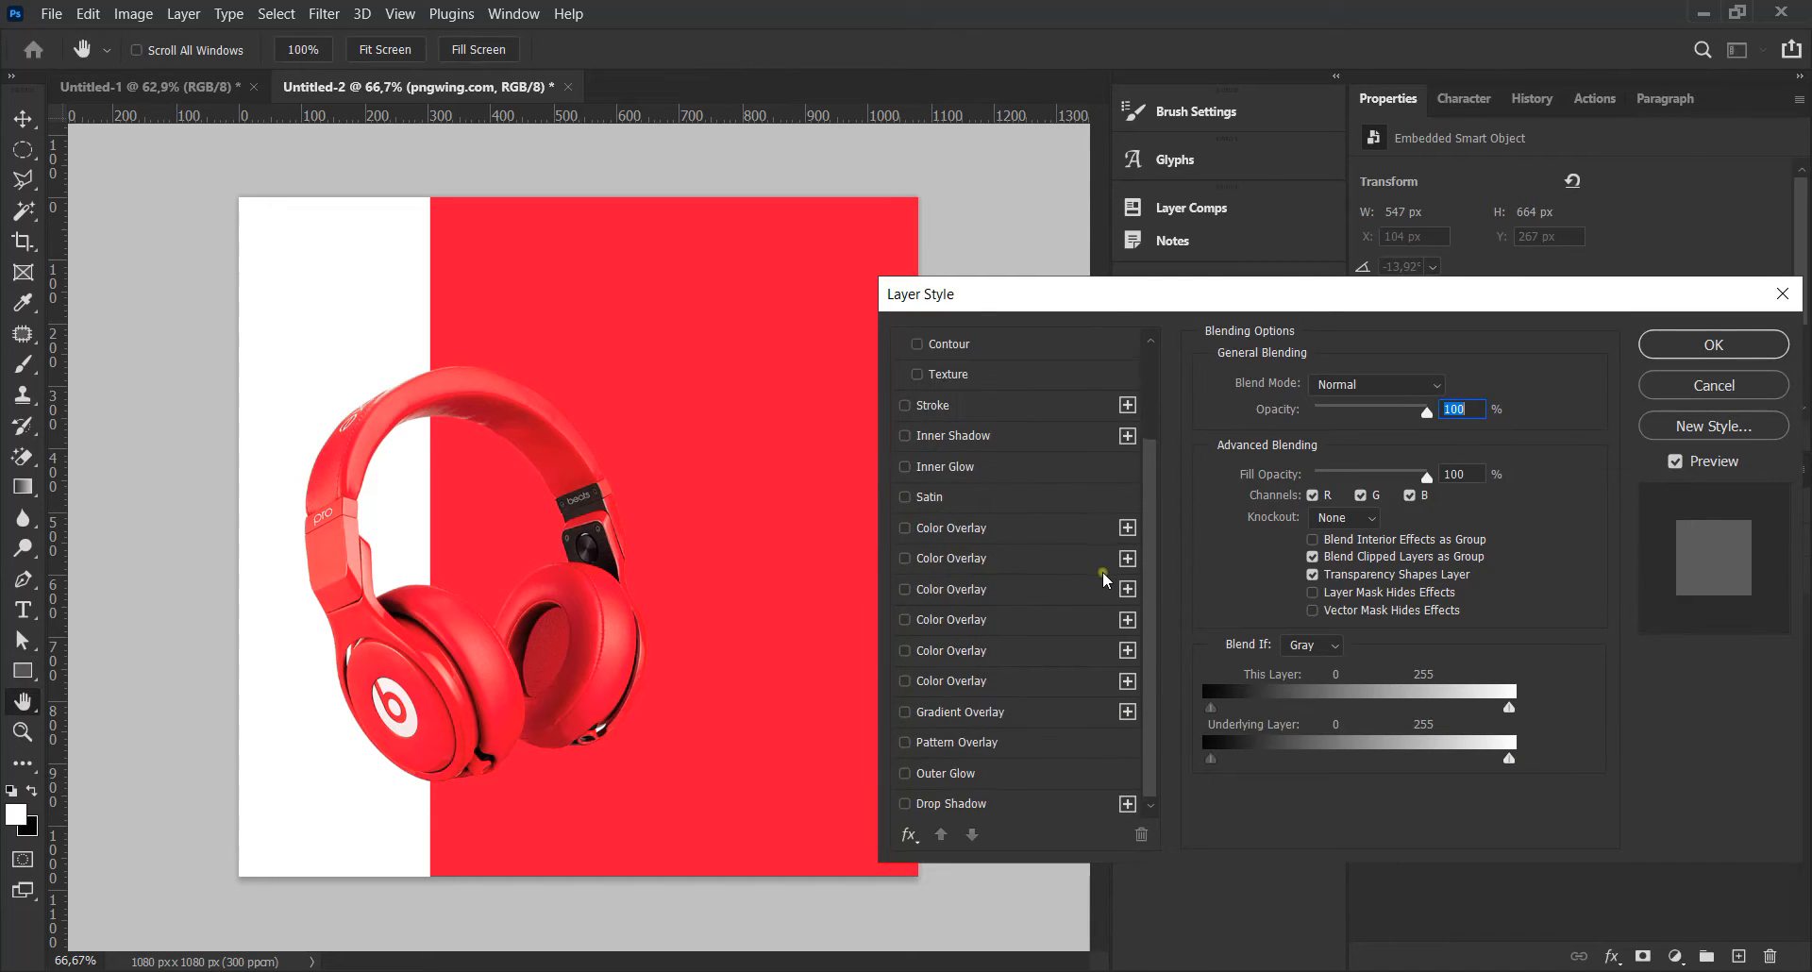
click(927, 804)
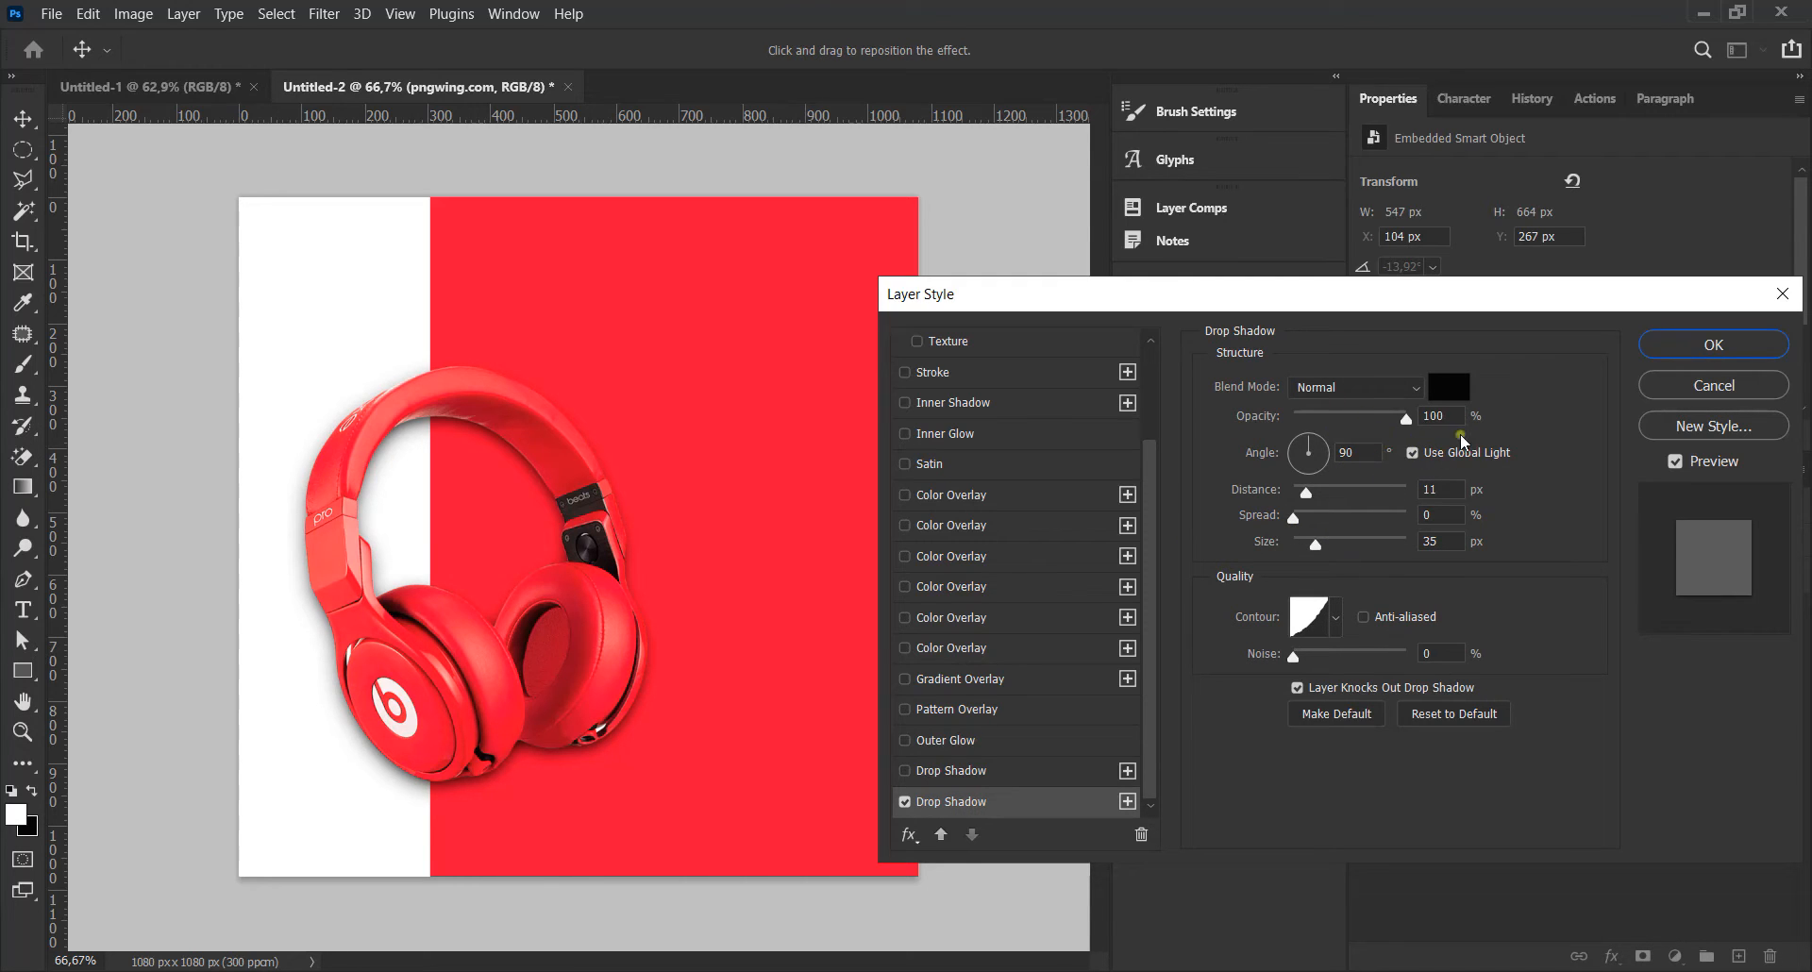
click(1699, 345)
click(1564, 846)
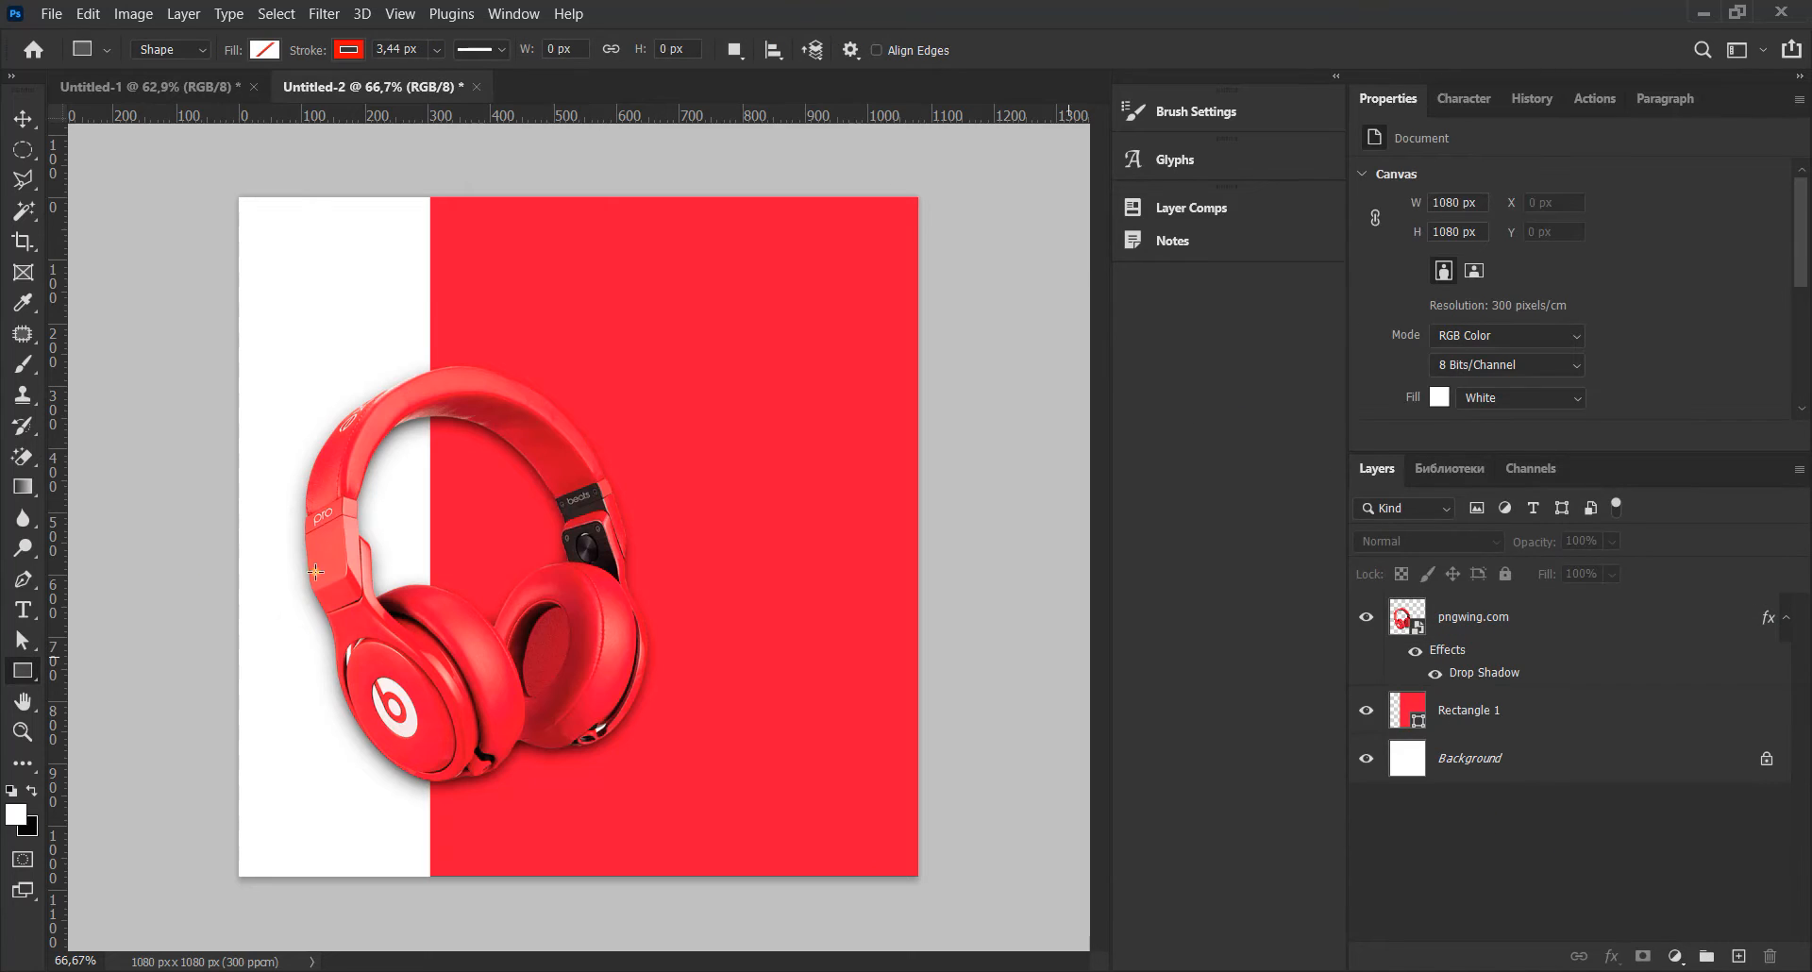
- Add the title "BEATS" in 24 pt Gilroy Extrabold above the headphones
key(t)
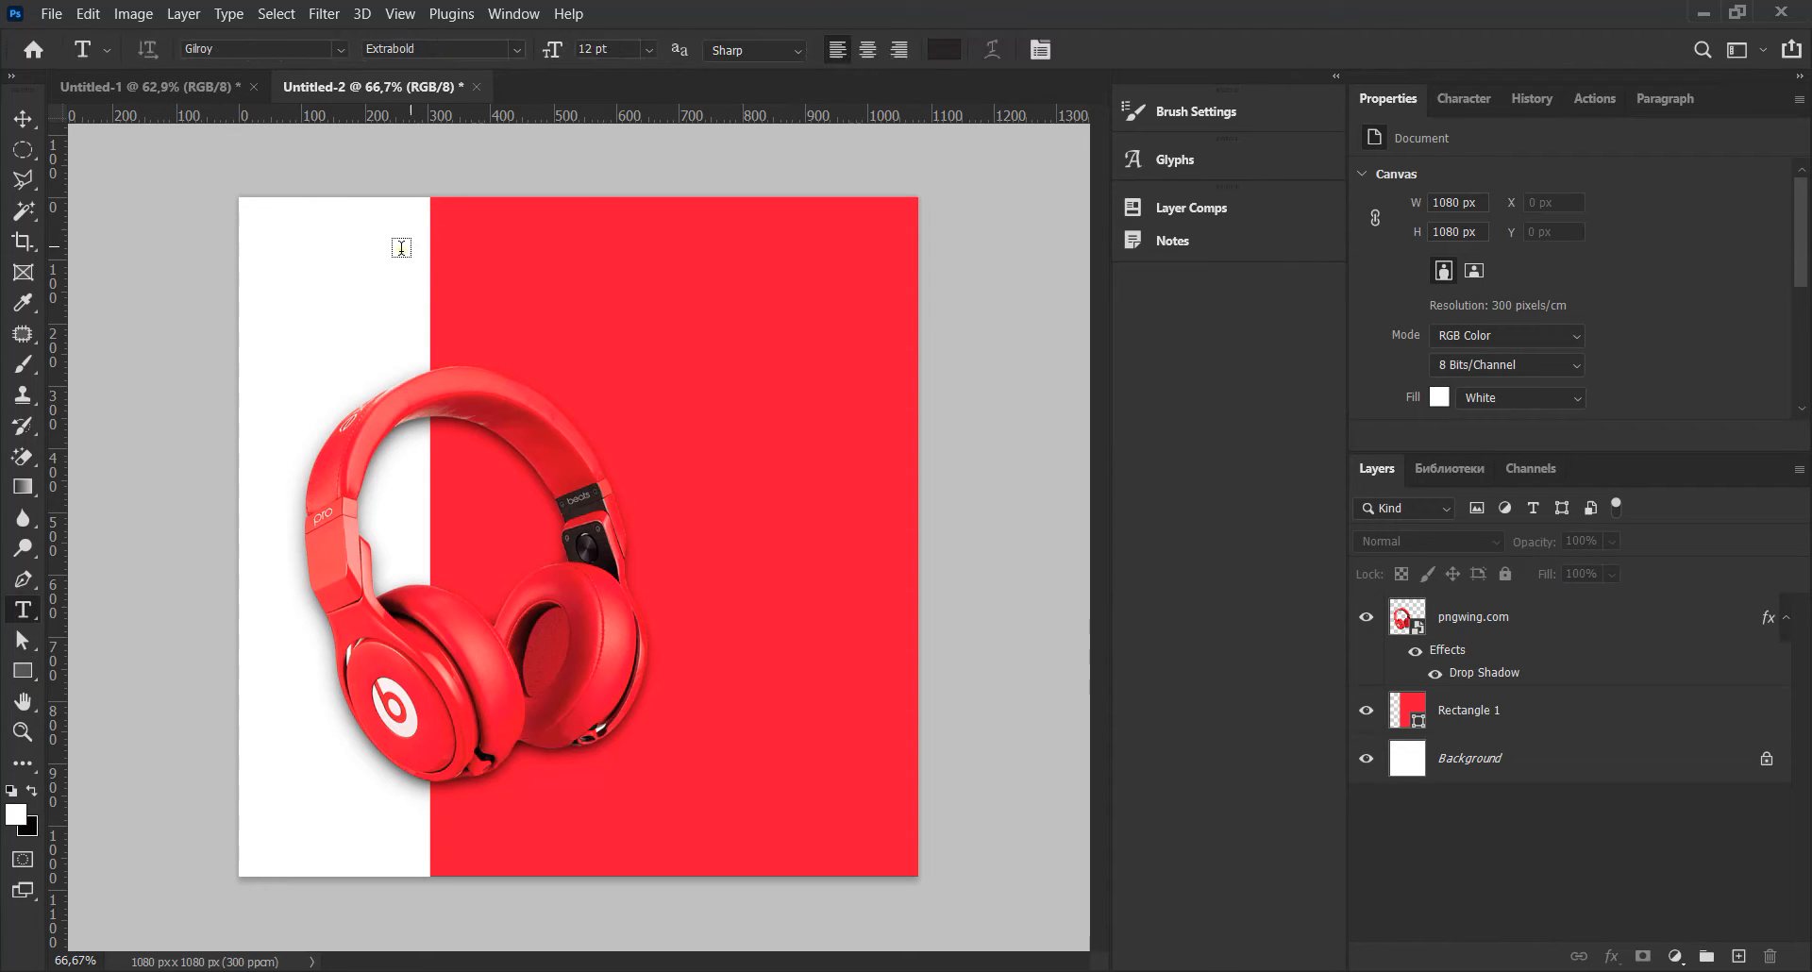
click(650, 49)
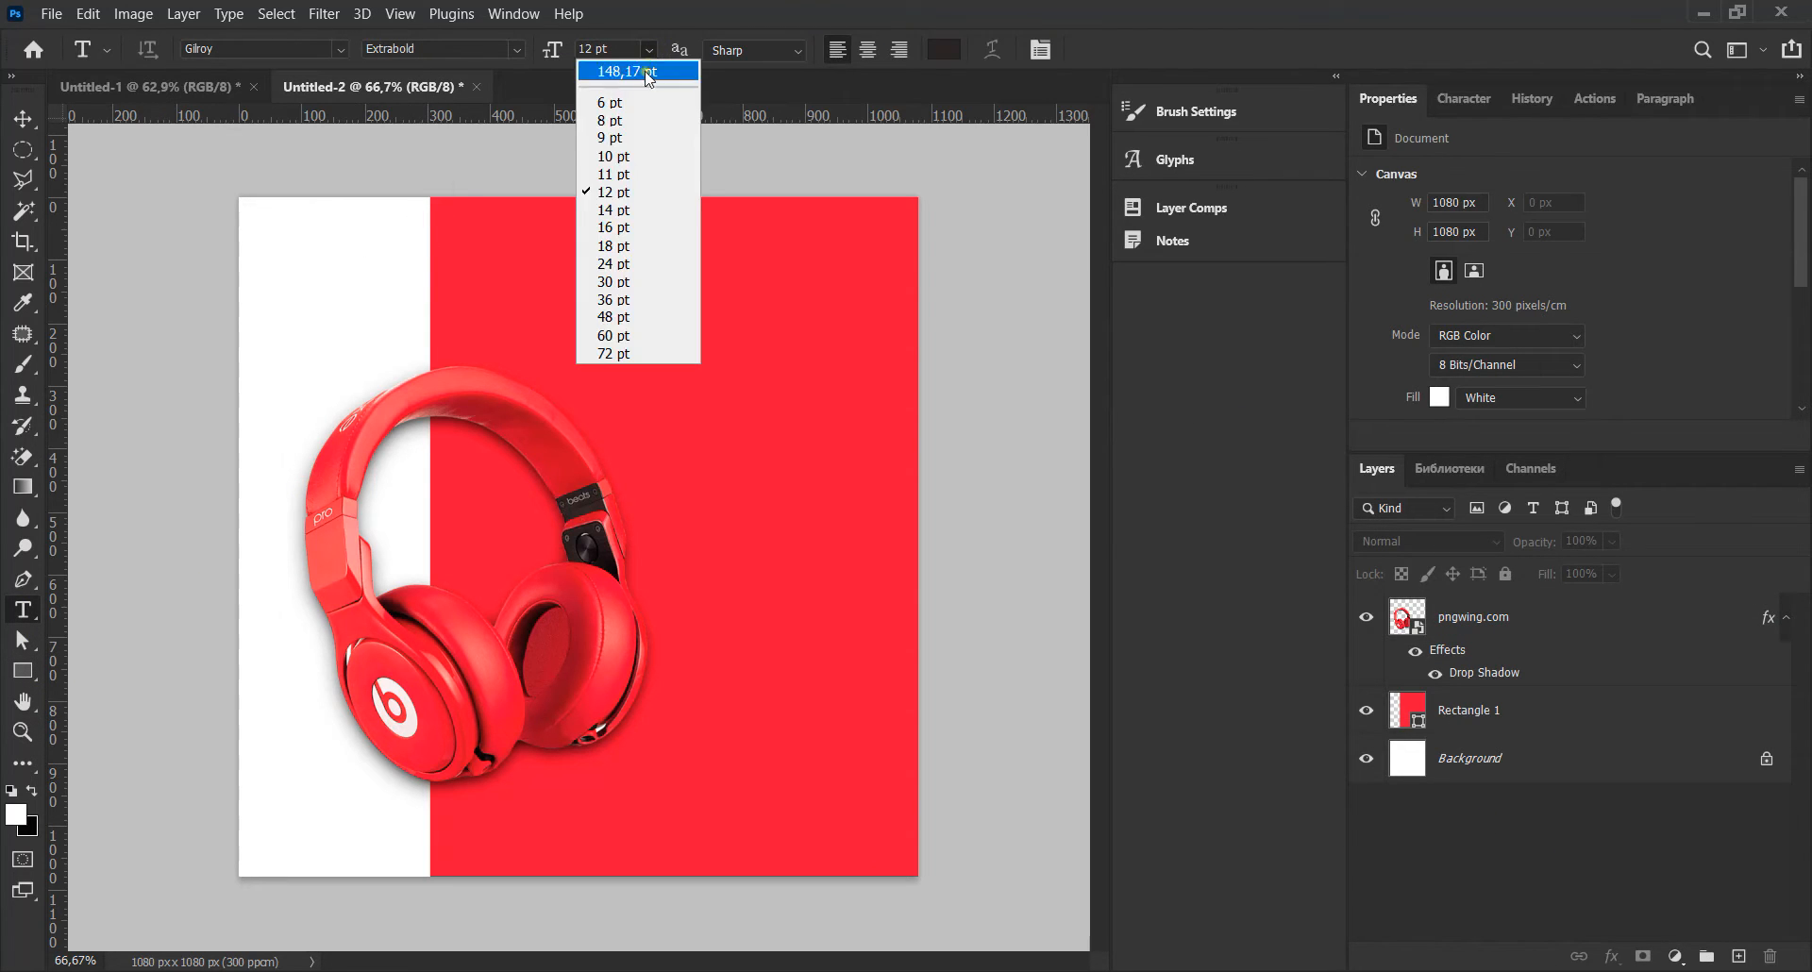
click(627, 264)
click(337, 253)
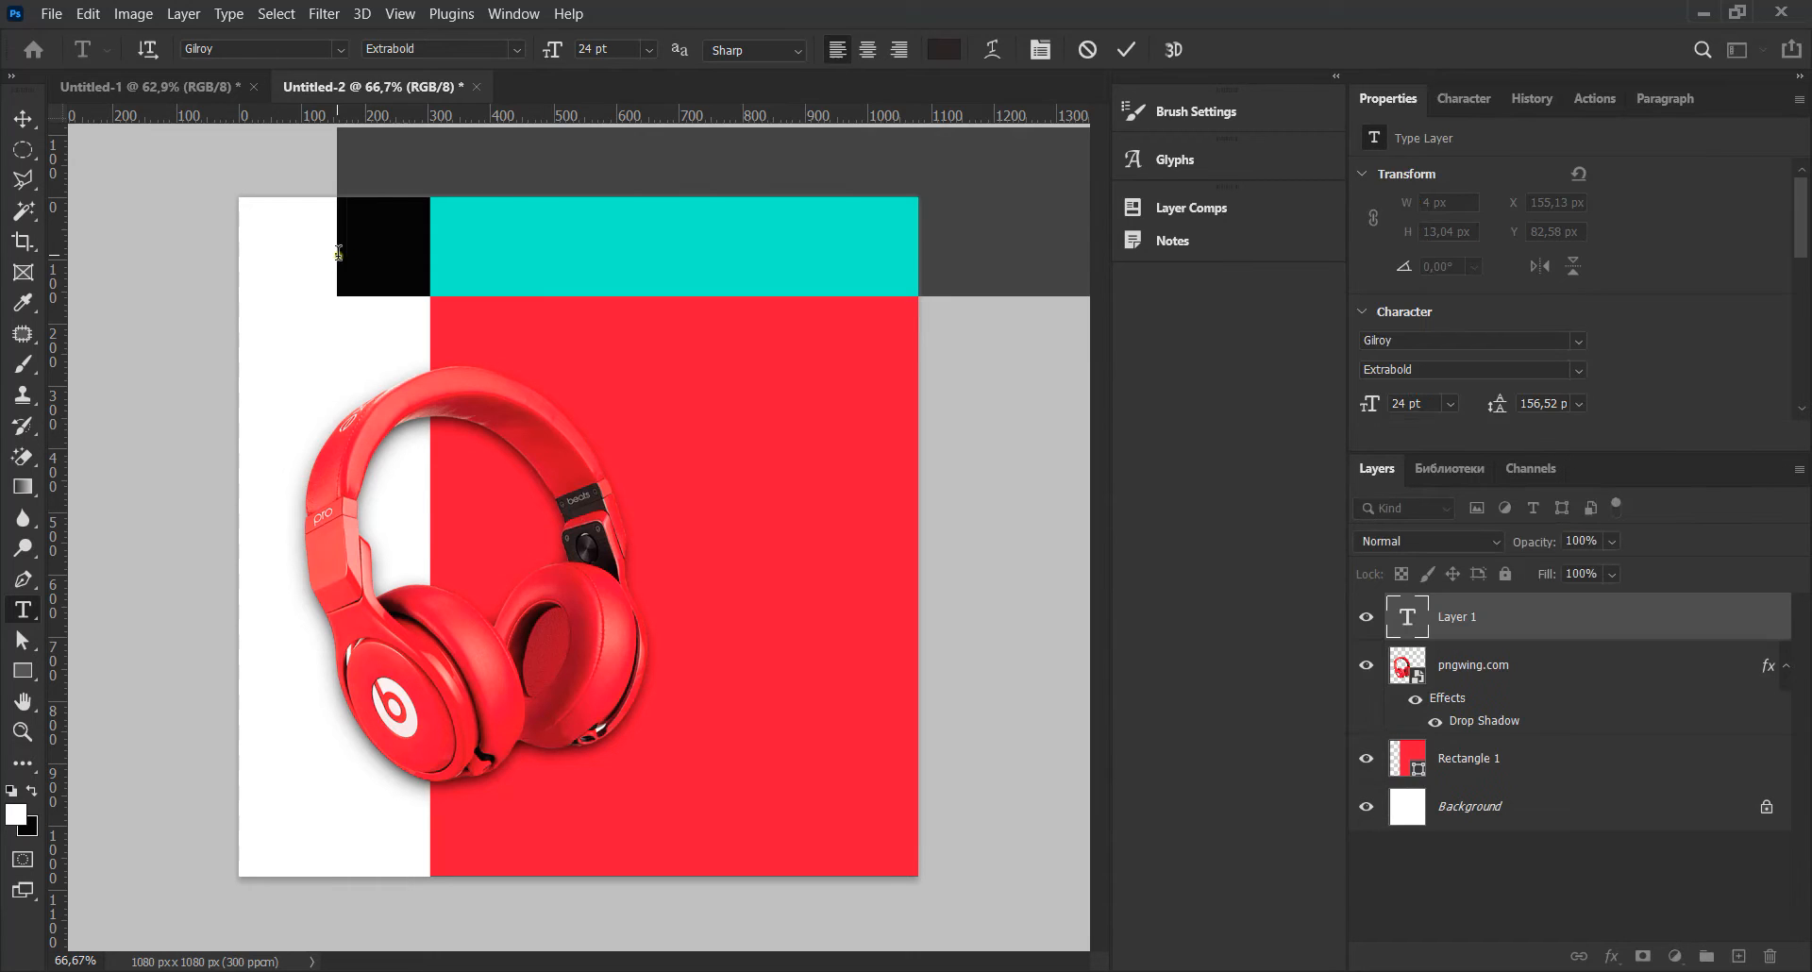
drag(336, 336, 295, 389)
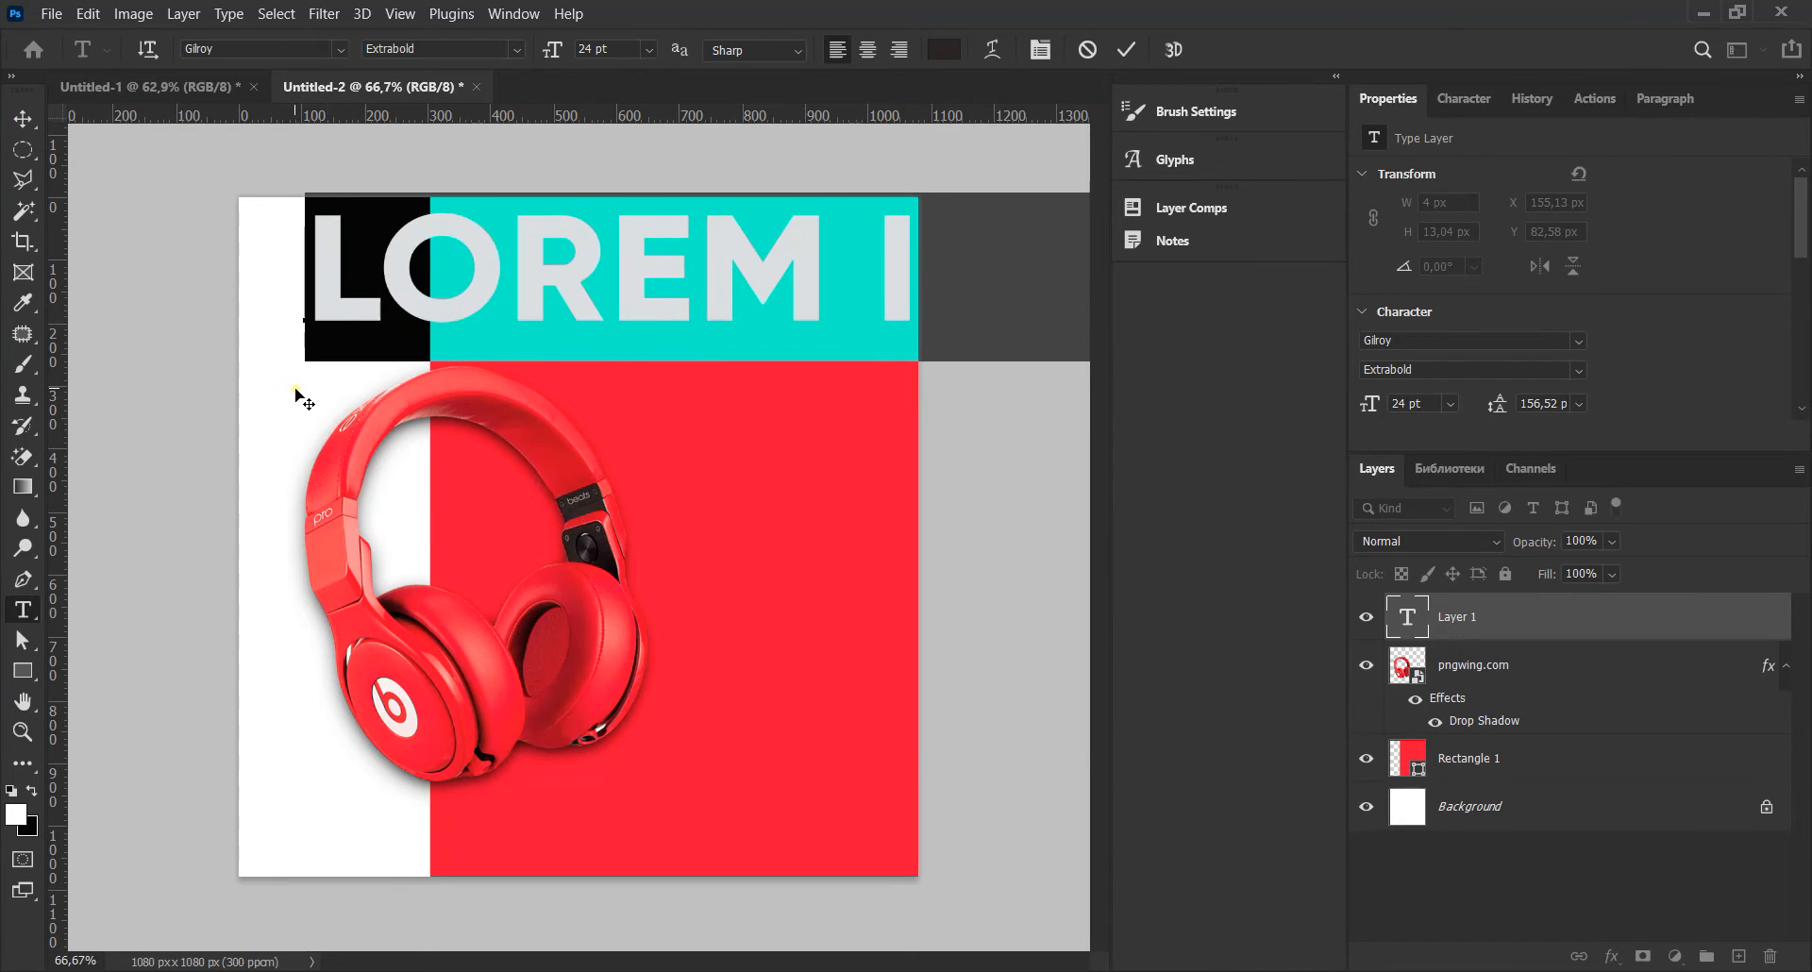
text(И)
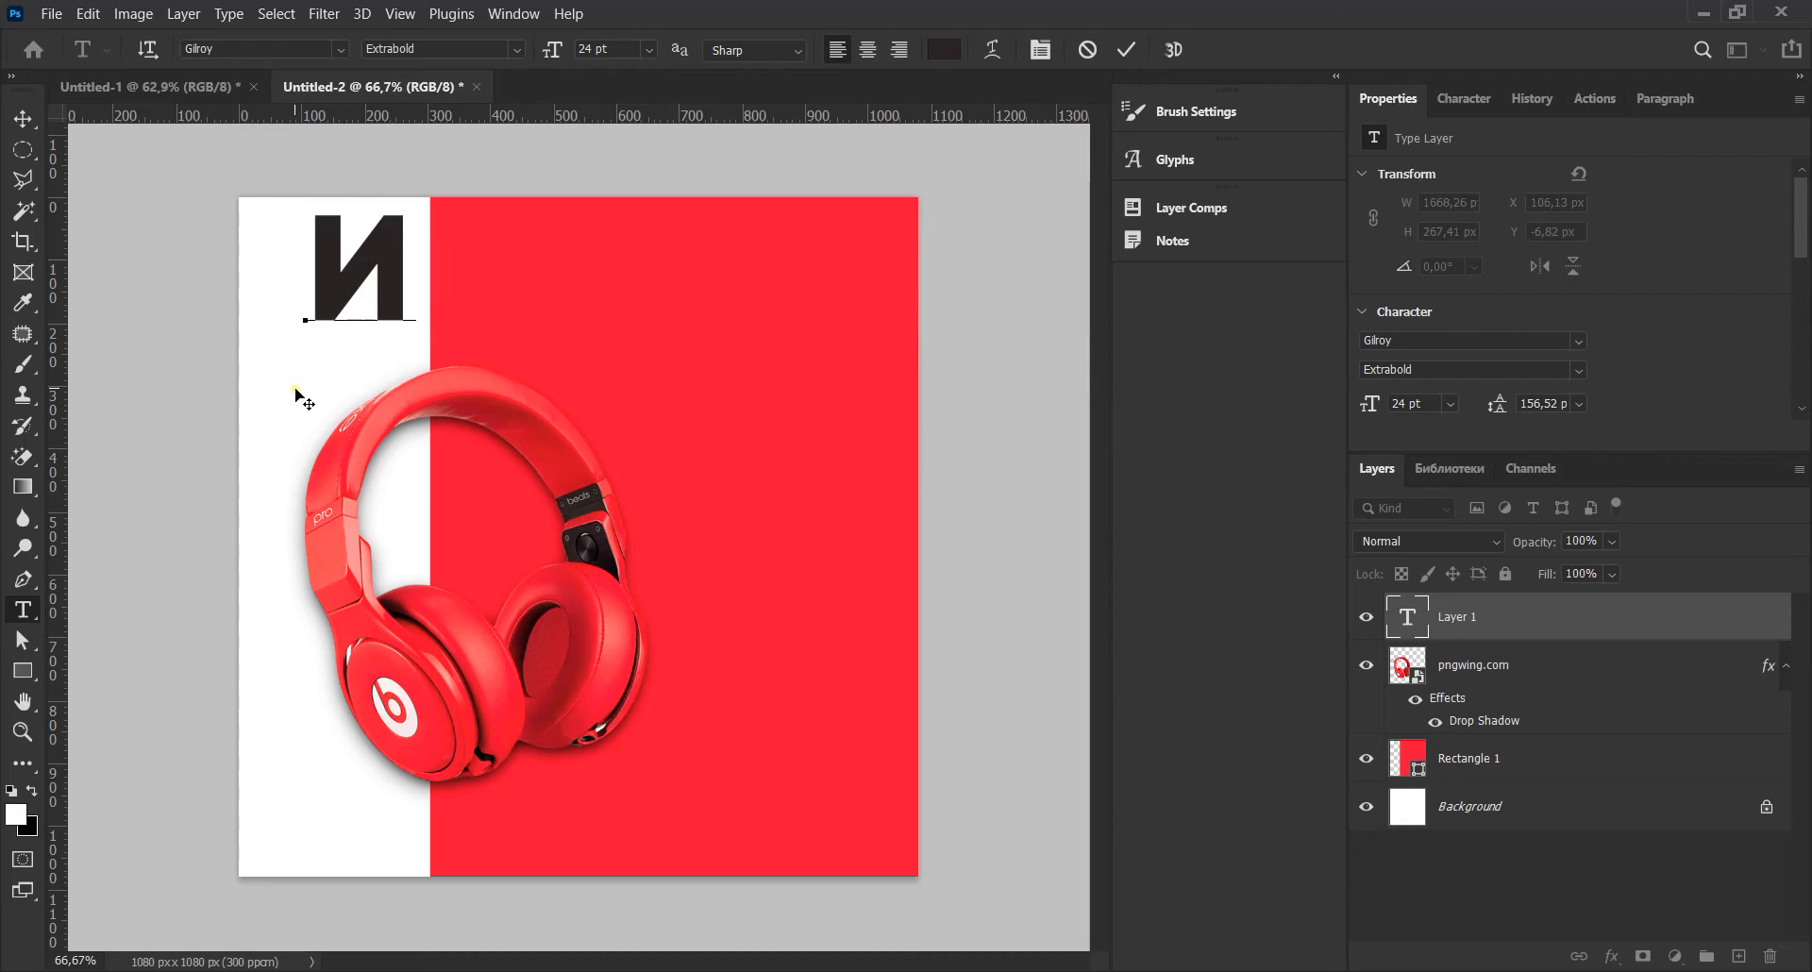
key(BackSpace)
text(BEA)
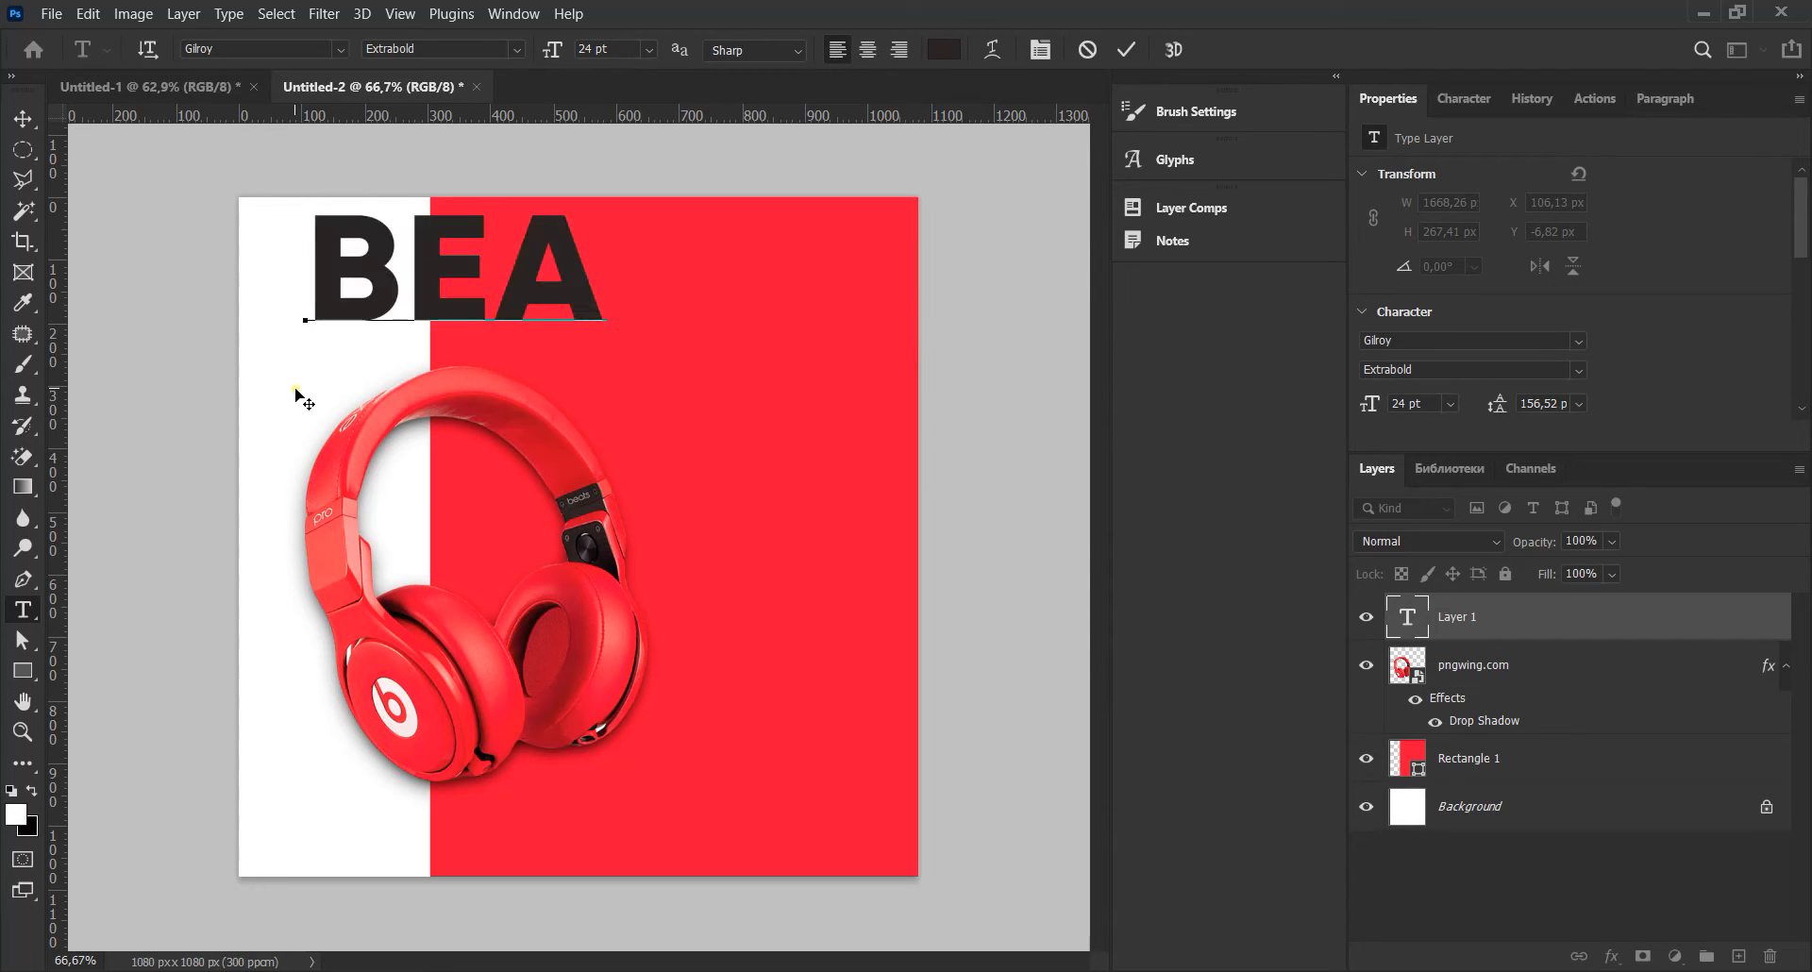
text(TS)
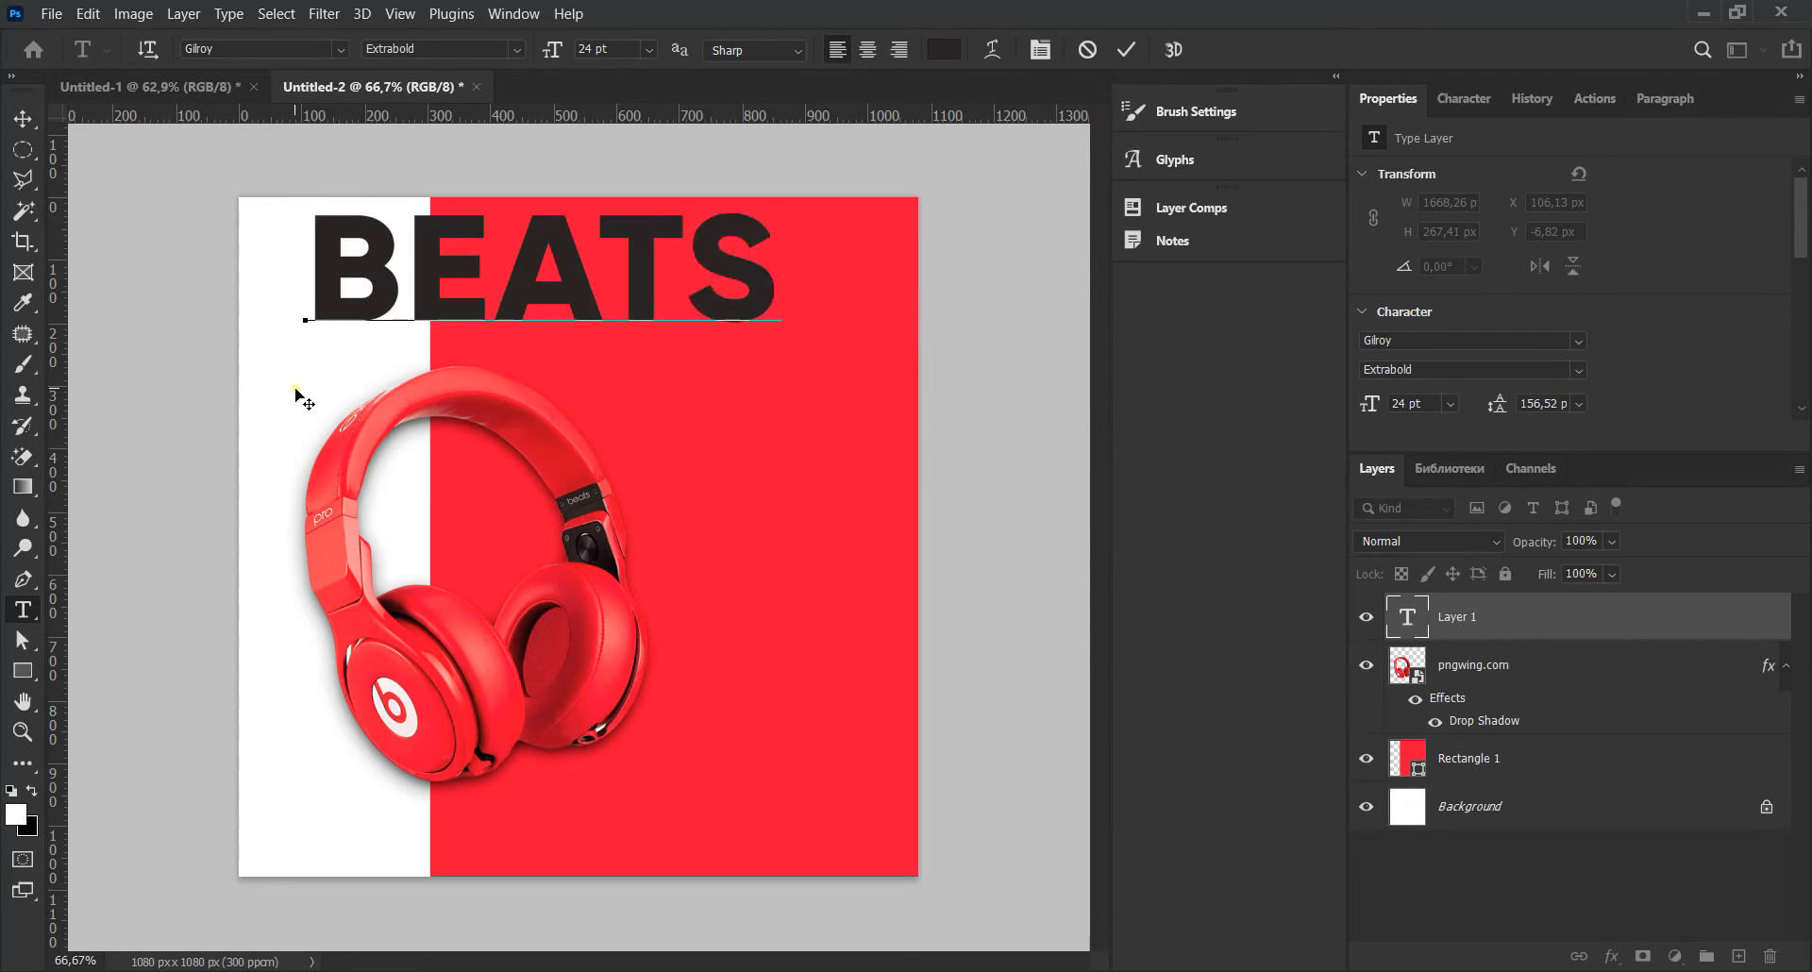
- Scale the BEATS title to about 91.4% and position it near the canvas's upper left, above the headphones
click(23, 120)
drag(592, 301, 536, 322)
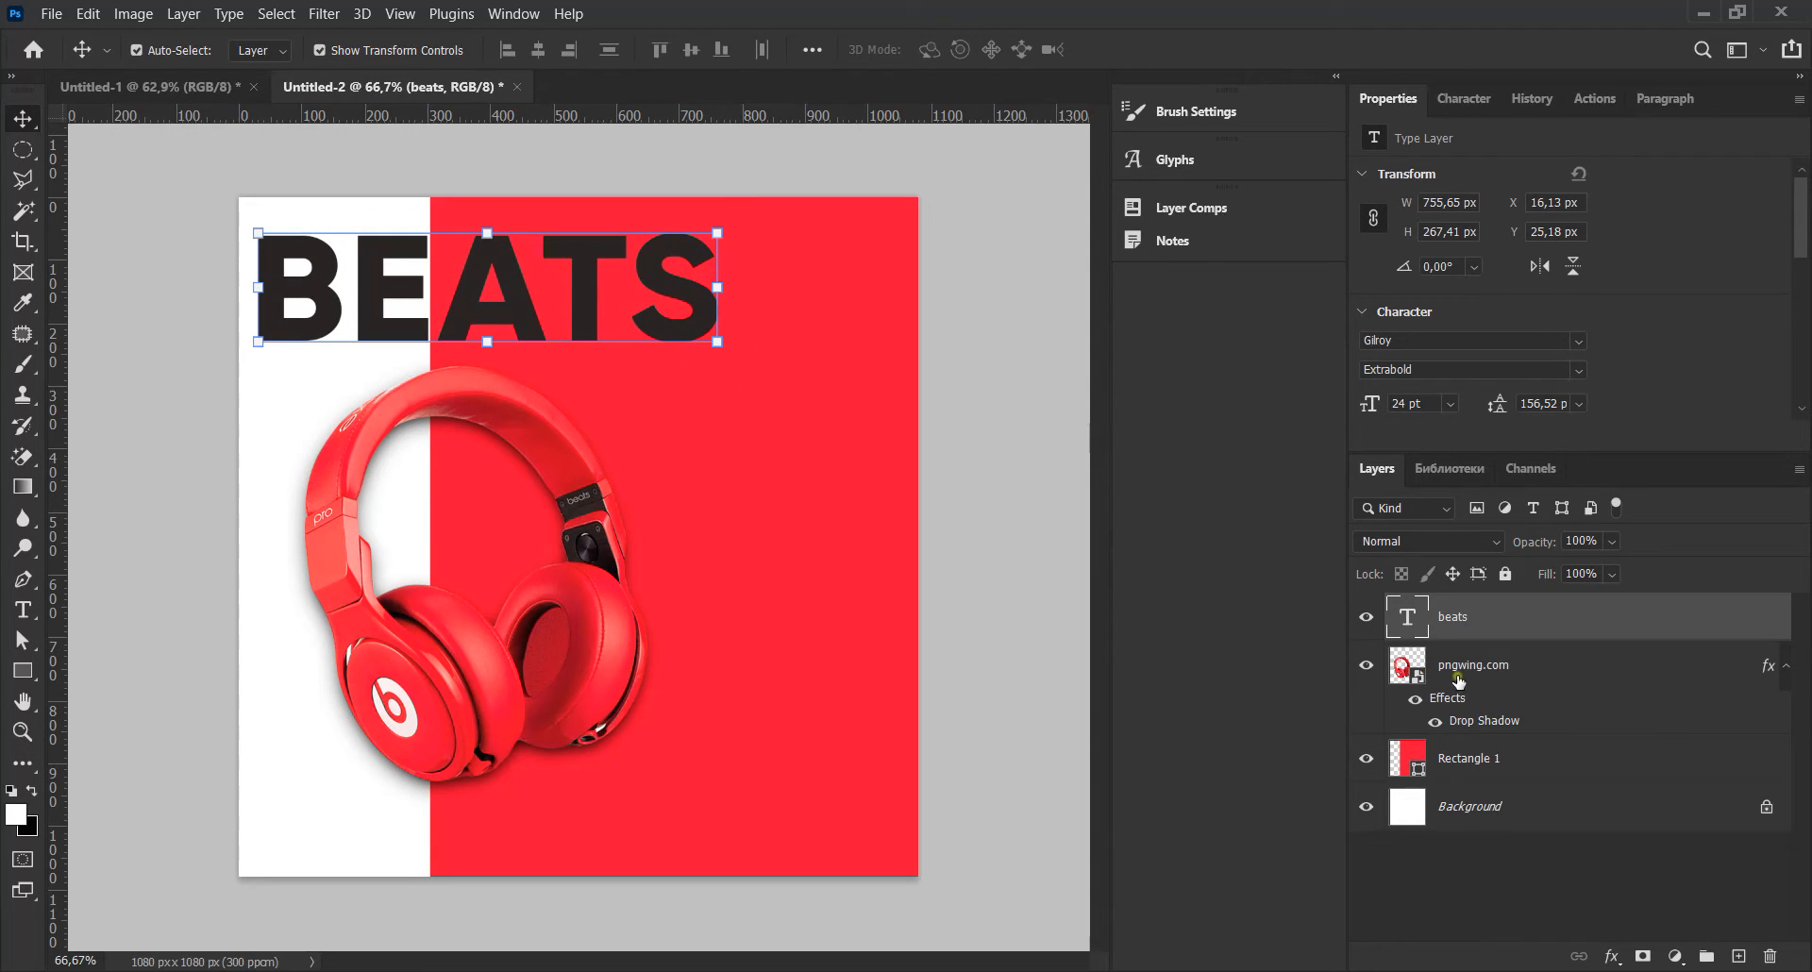
drag(719, 342, 674, 370)
drag(490, 316, 506, 321)
click(1474, 883)
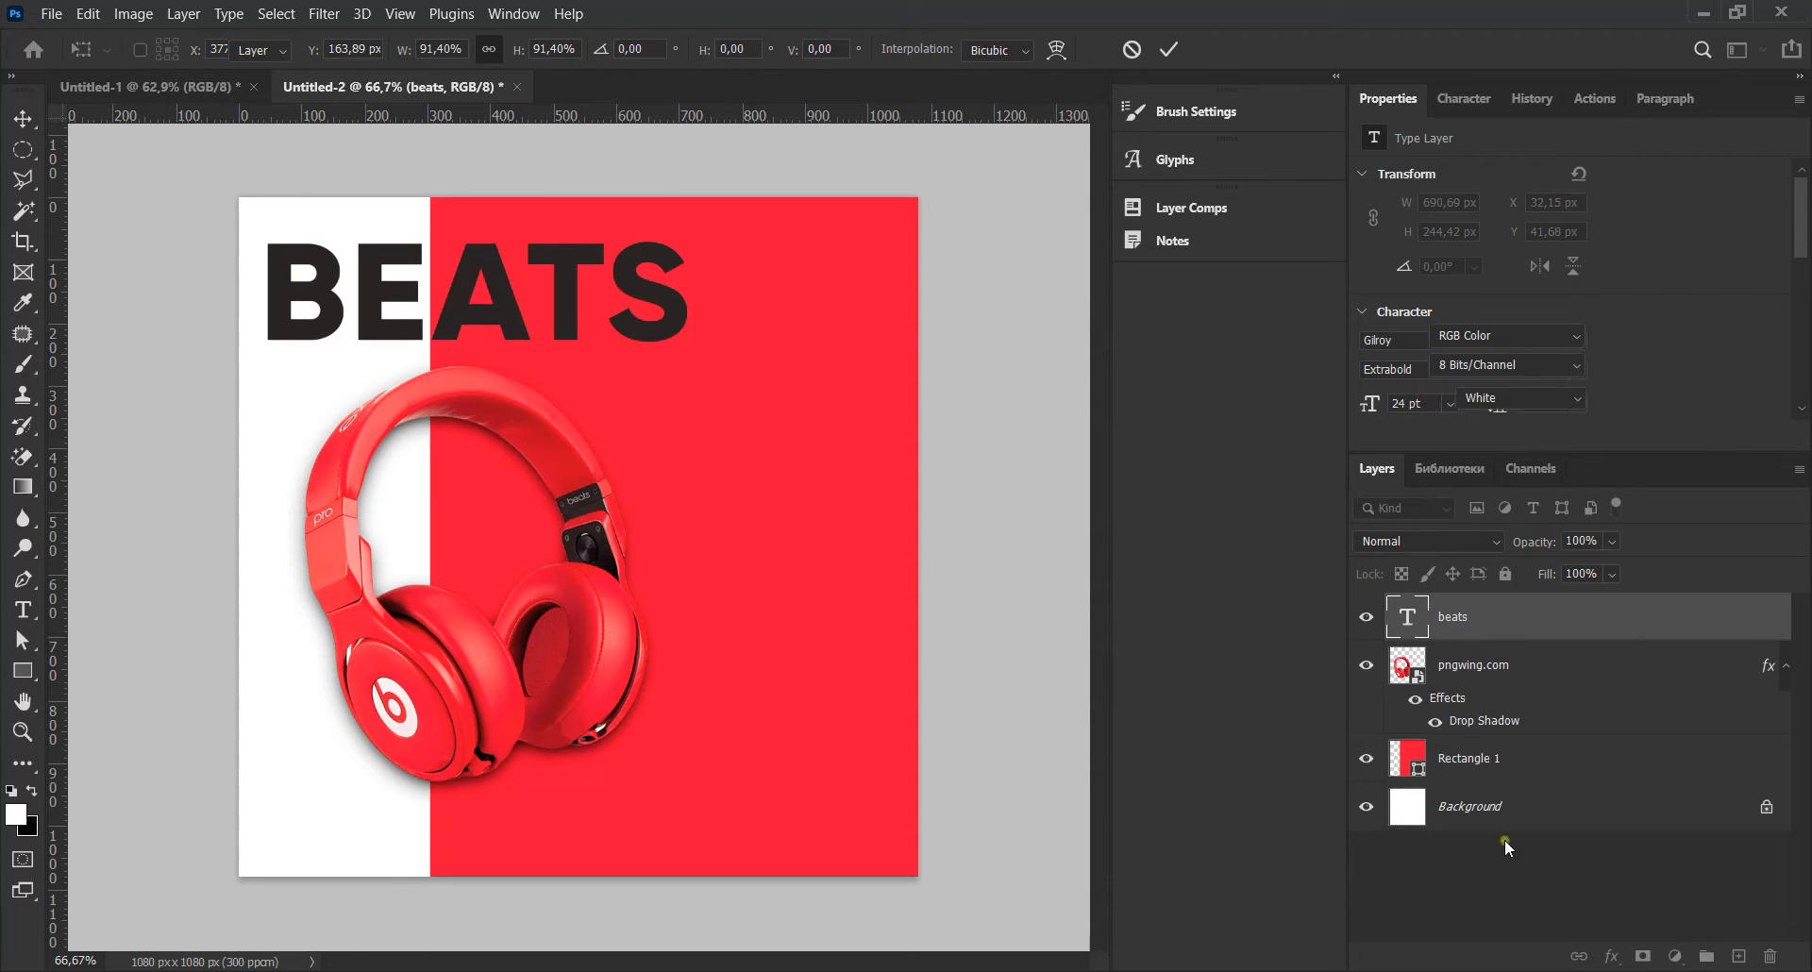
- Shift the red rectangle about 30 px to the right, leaving a wider white strip
click(1487, 755)
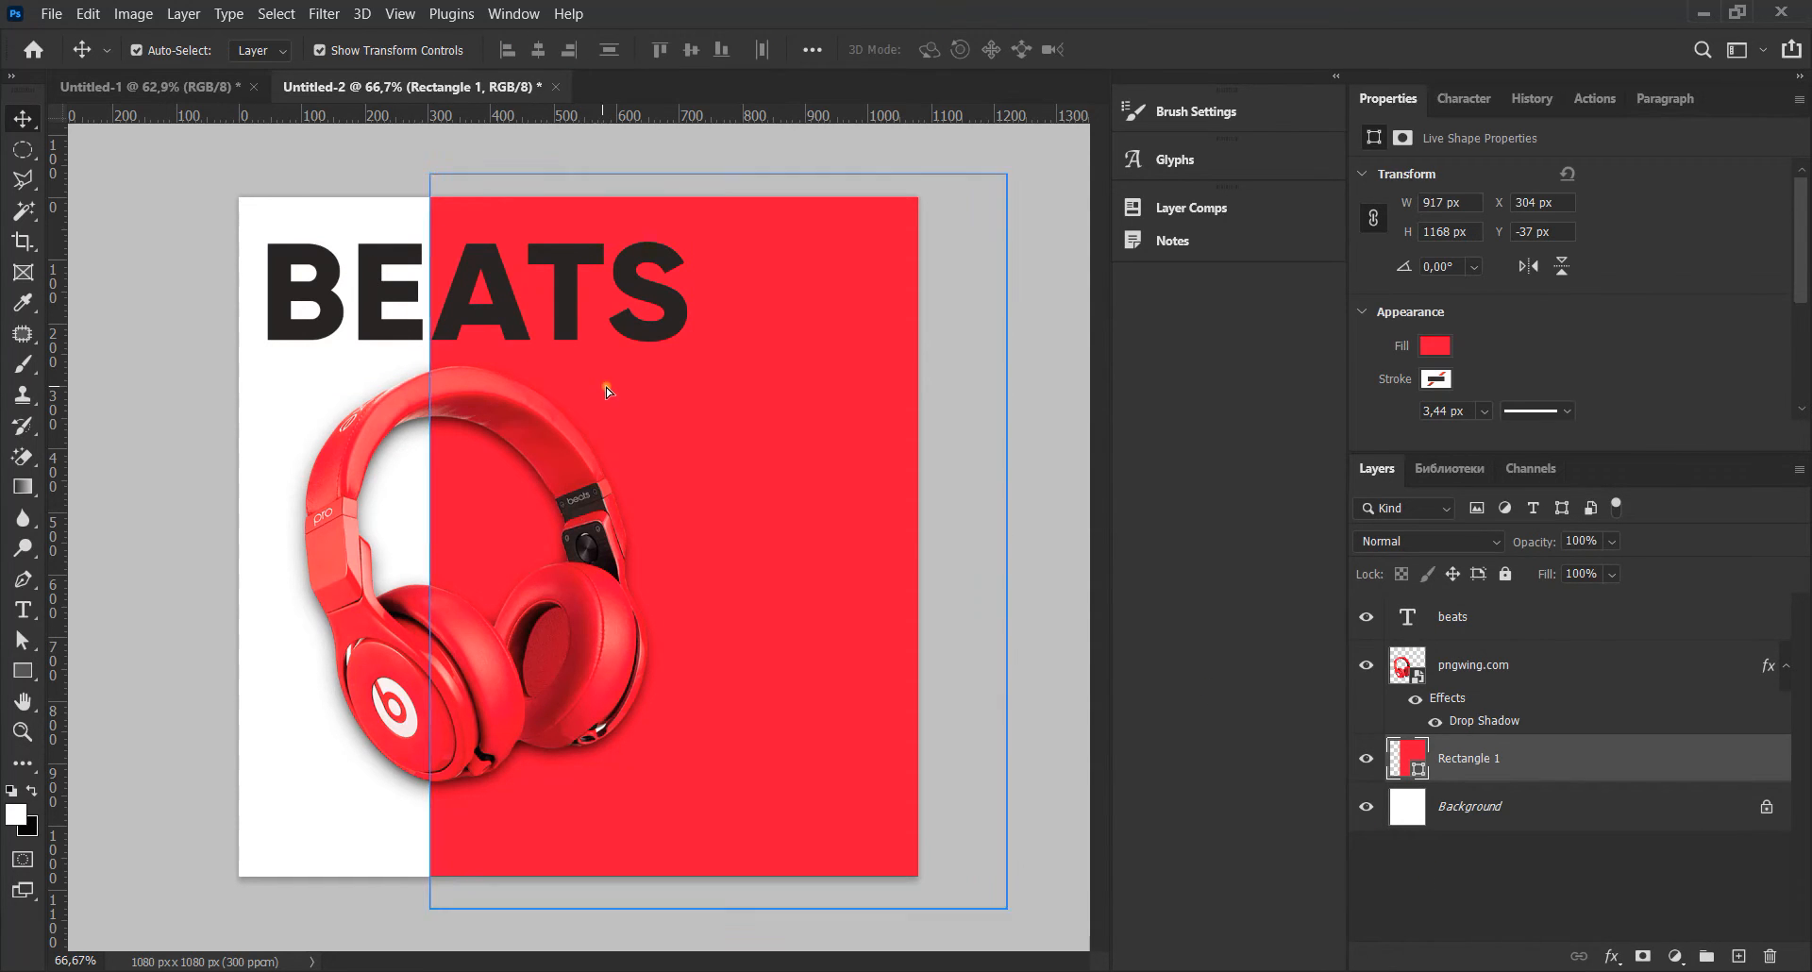
drag(595, 392, 614, 387)
click(397, 191)
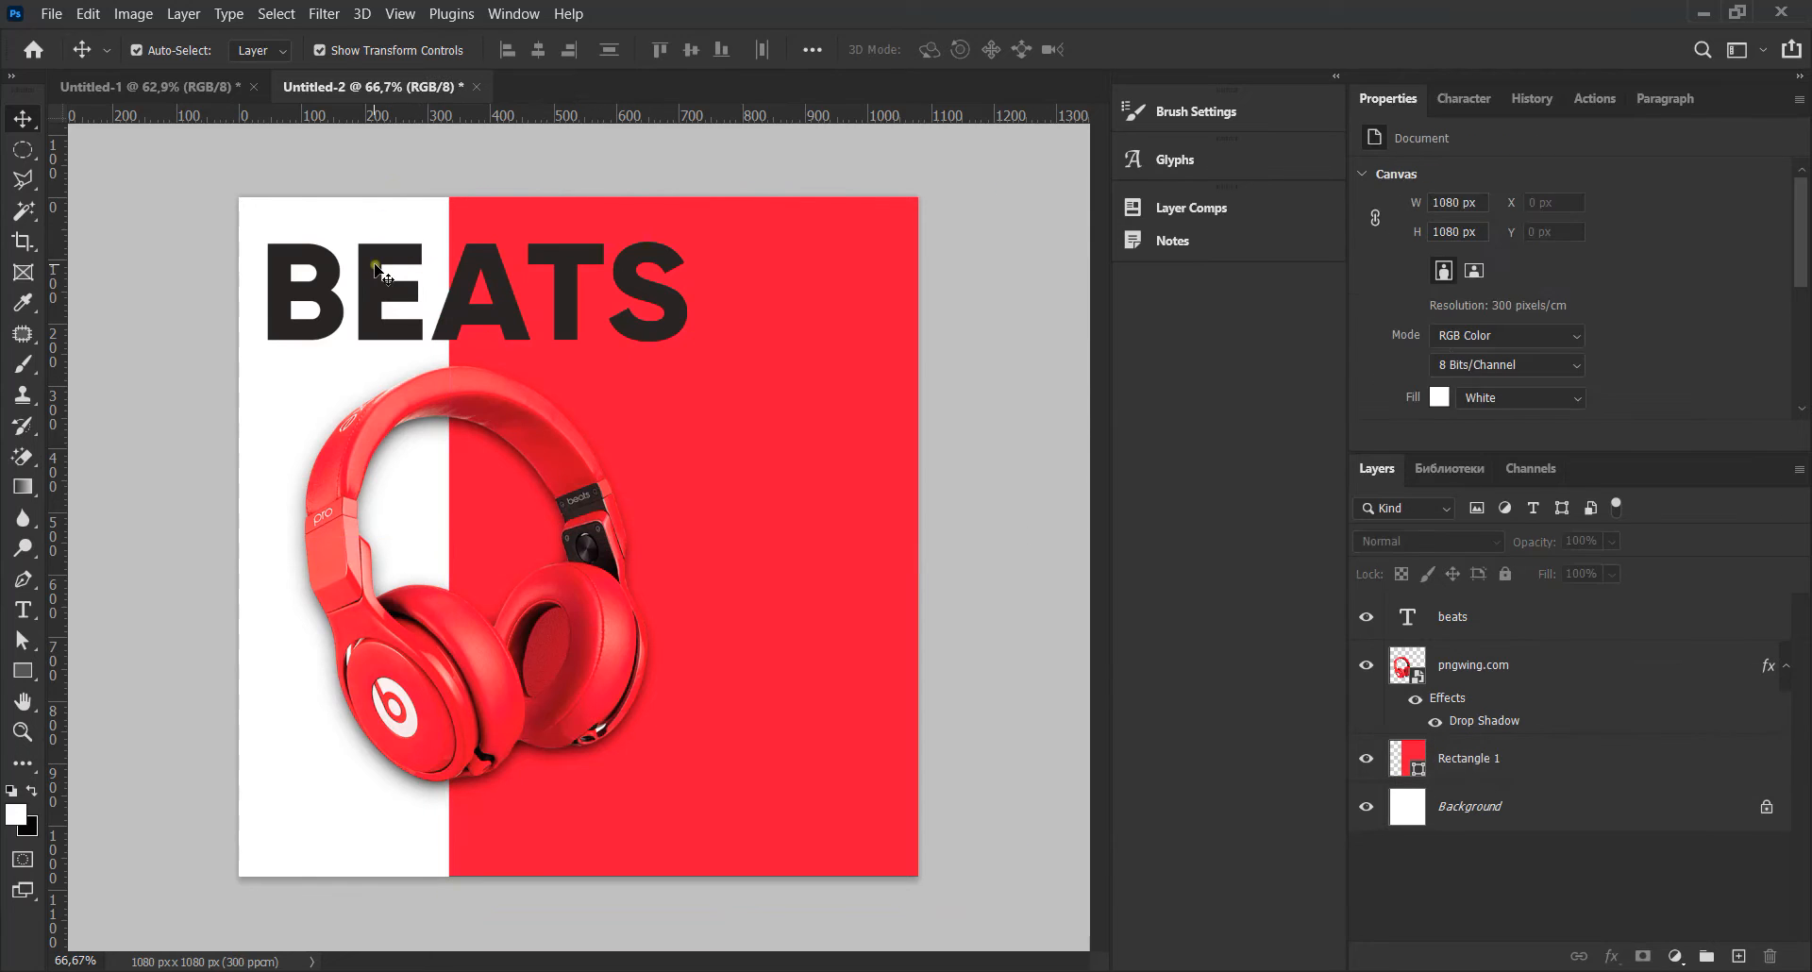
- Move the BEATS title right to X about 65 px so the colour edge falls between E and A
click(408, 318)
drag(383, 299, 404, 298)
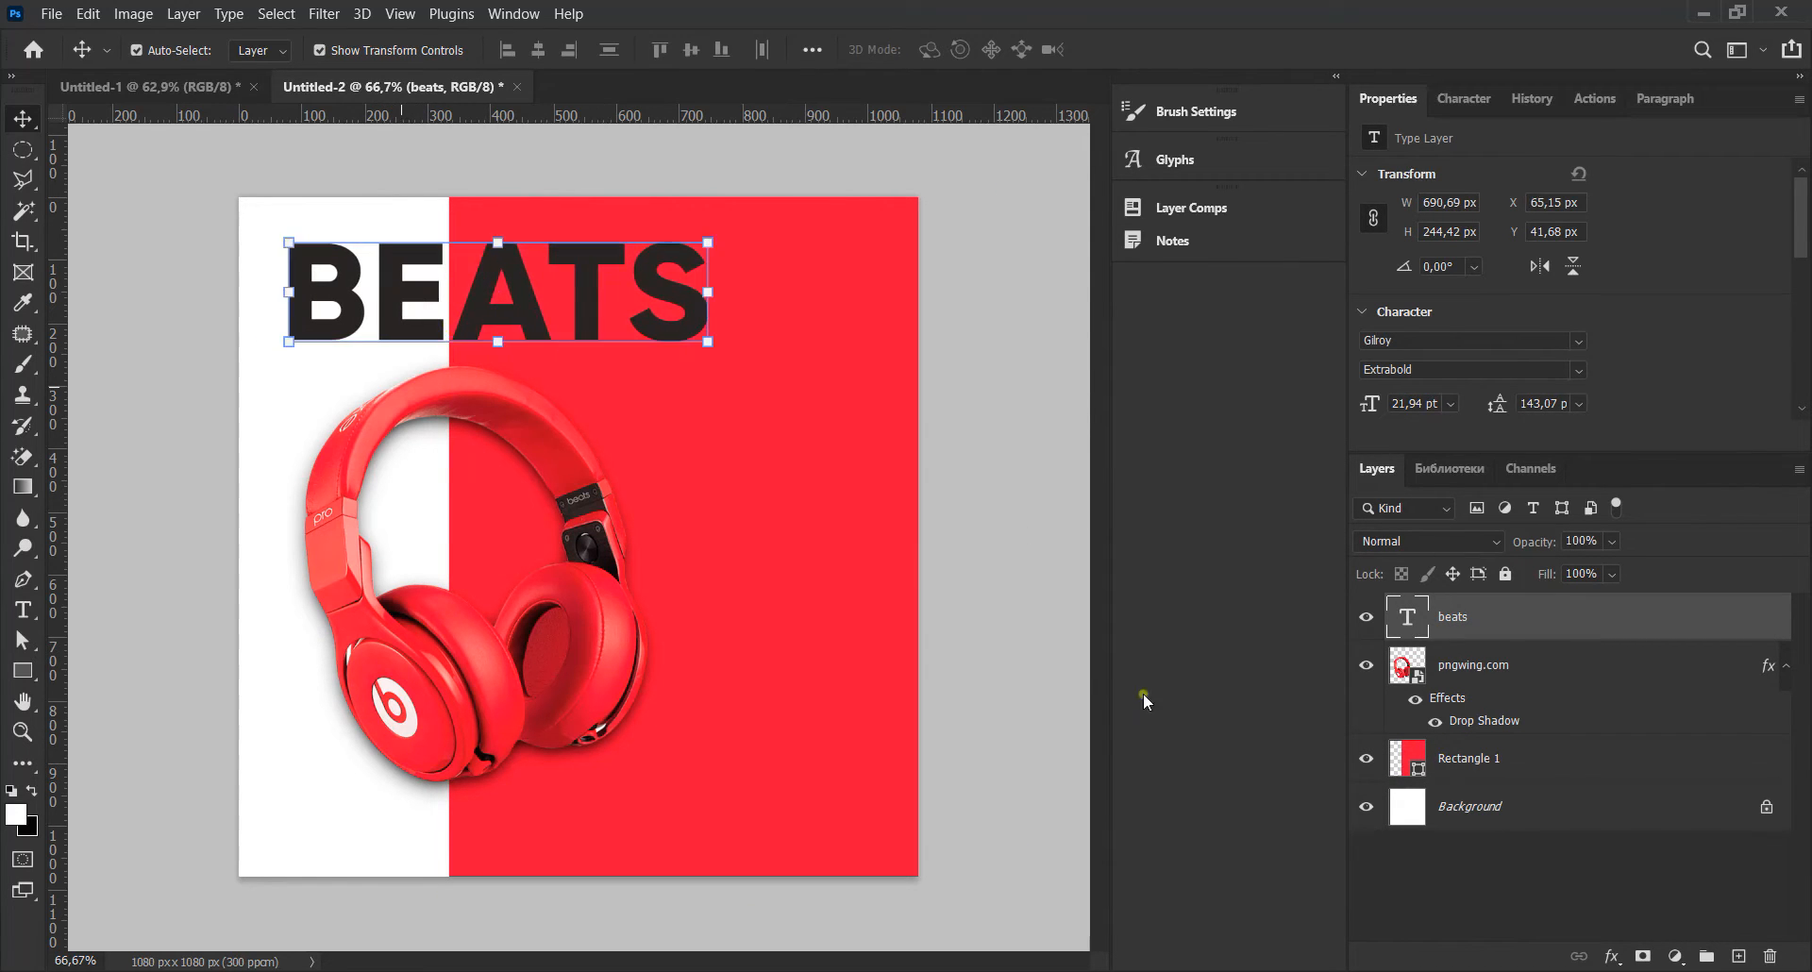
click(1468, 849)
- Colour the letters ATS in the title white (ffffff)
click(486, 291)
key(t)
drag(481, 277, 717, 283)
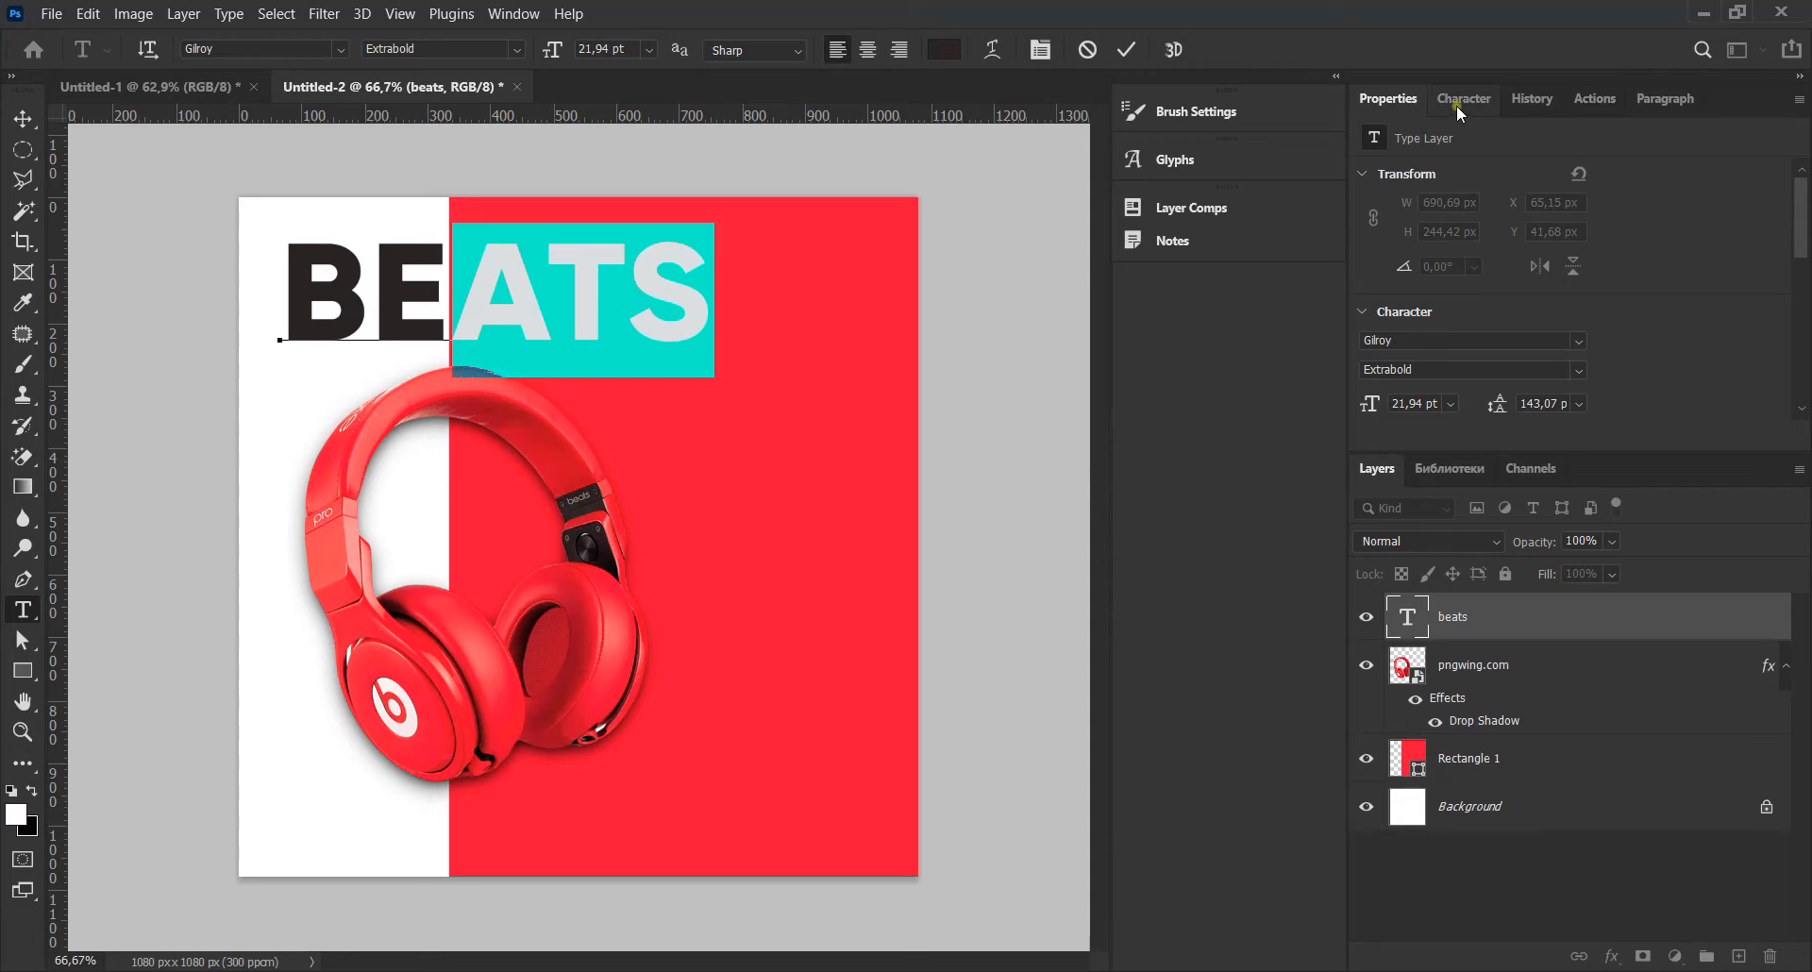
click(944, 50)
text(ffffff)
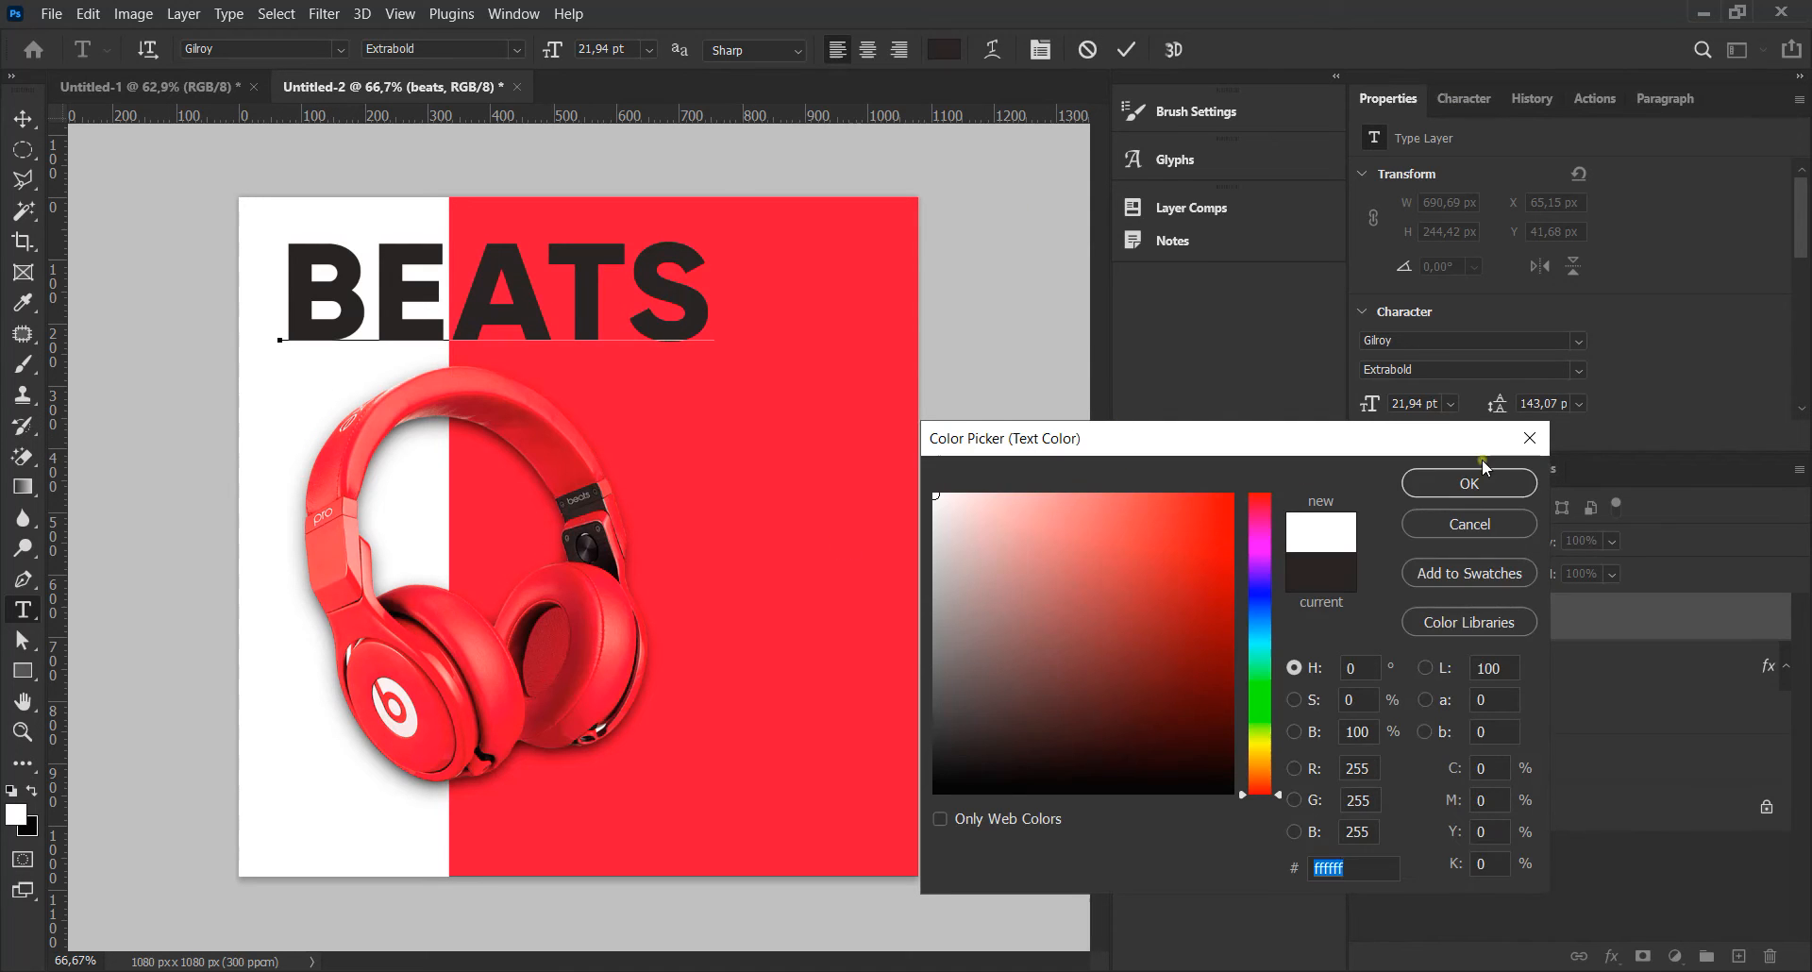
click(1478, 479)
- Colour the letters BE in the title with the bright red sampled from the banner's rectangle
click(437, 255)
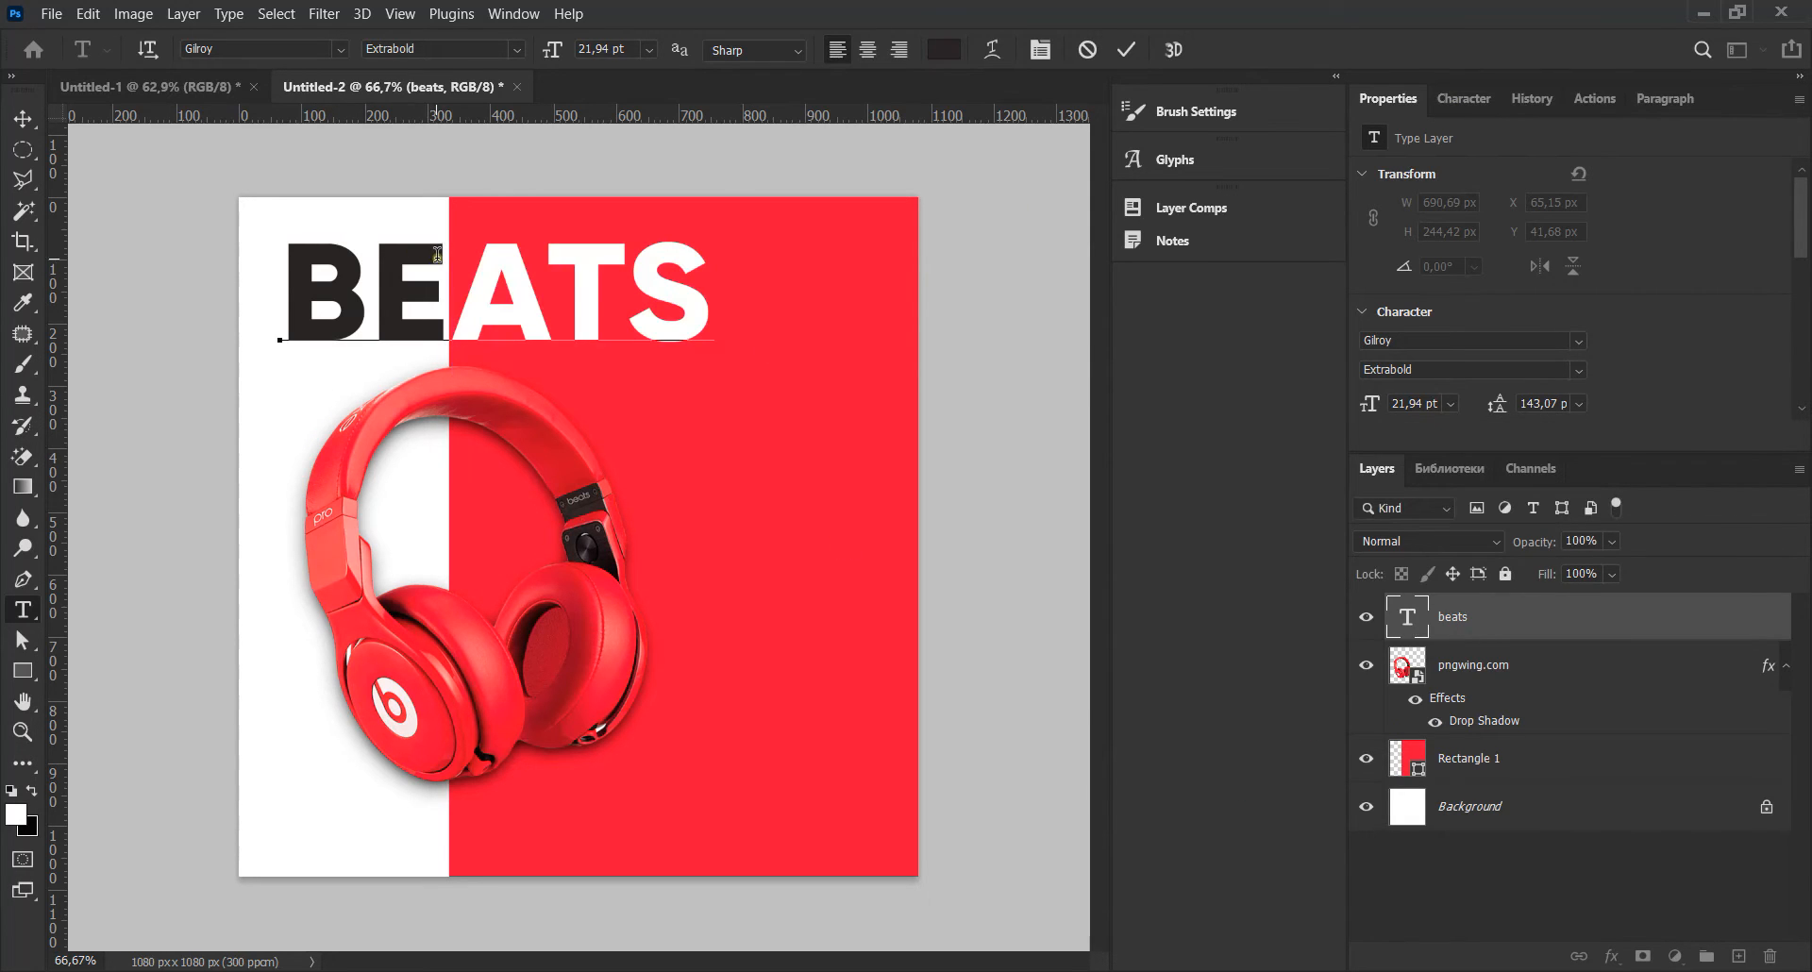
key(shift+Left)
key(shift+Left)
click(944, 50)
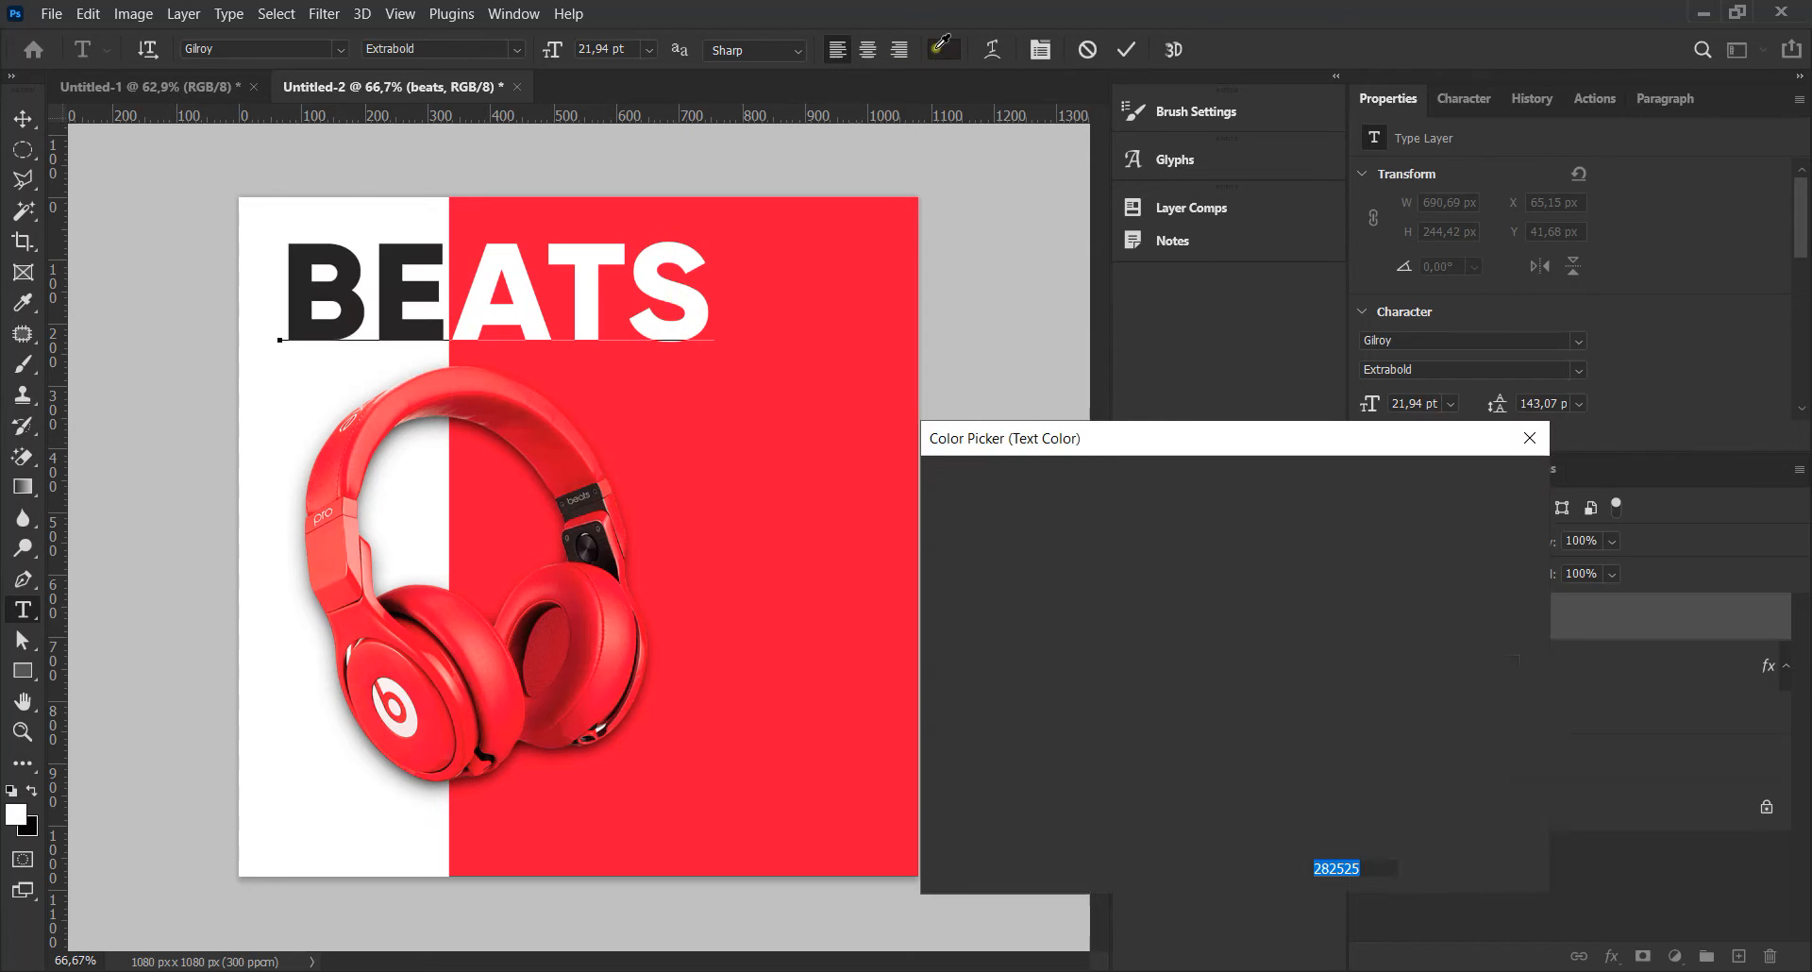
click(514, 399)
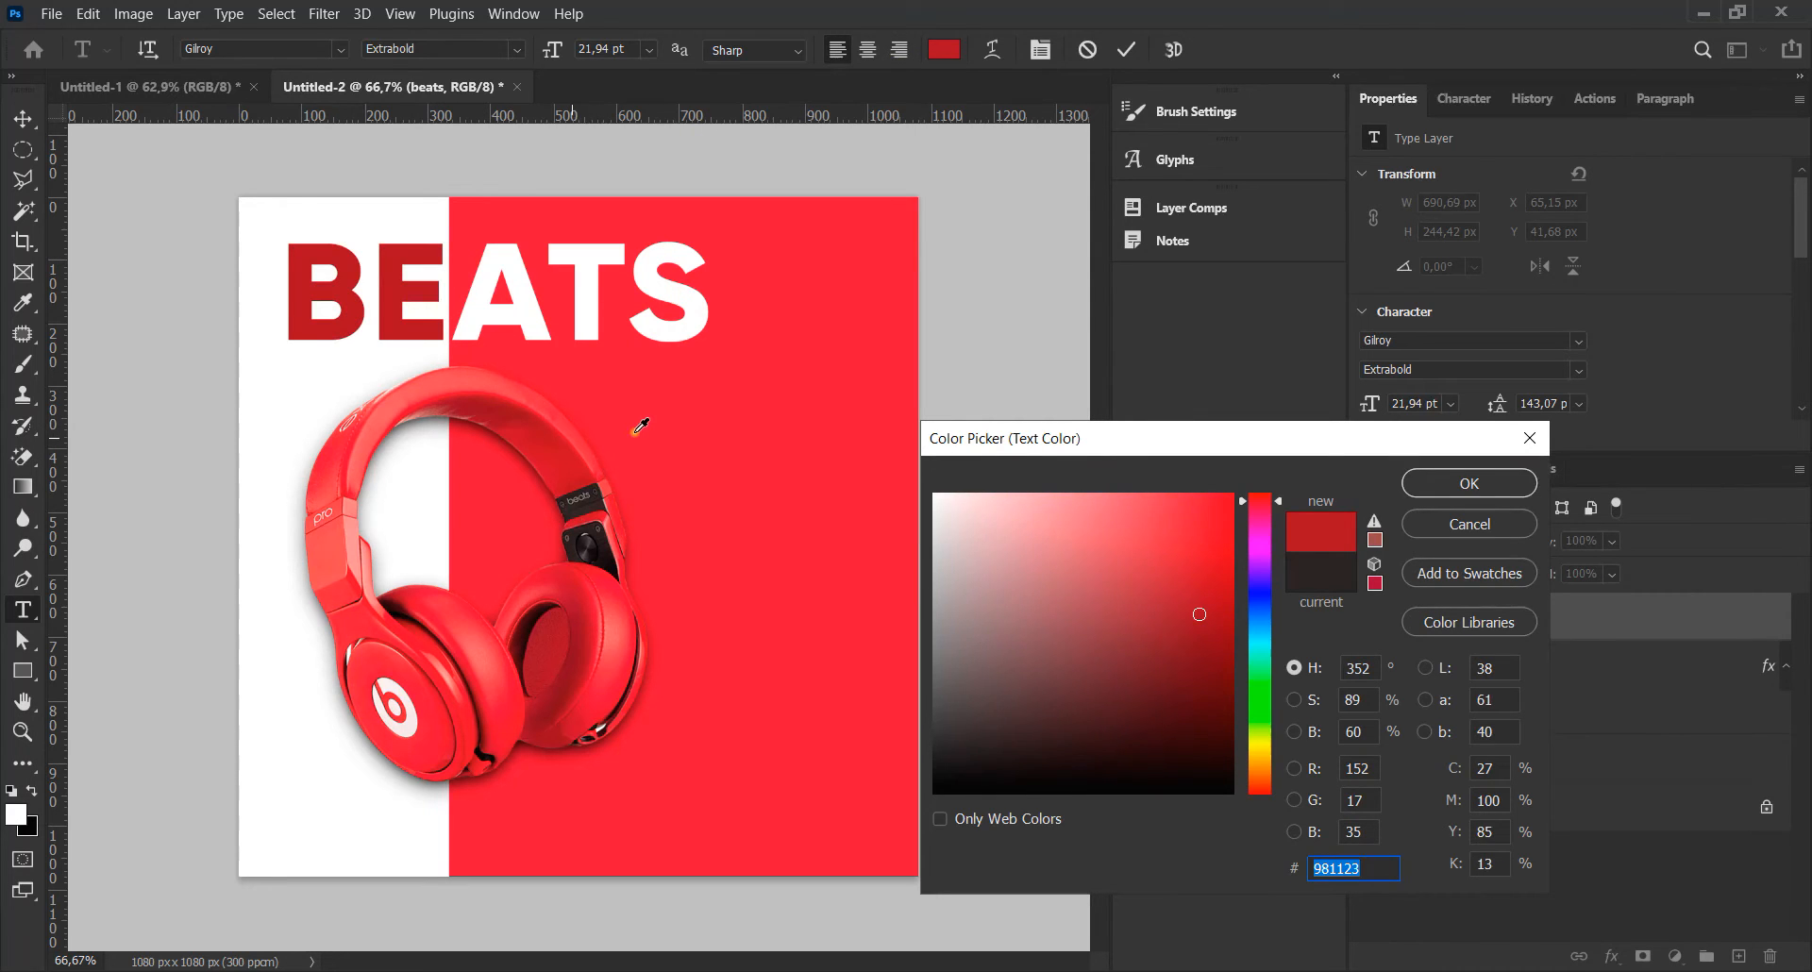
click(635, 424)
click(1453, 483)
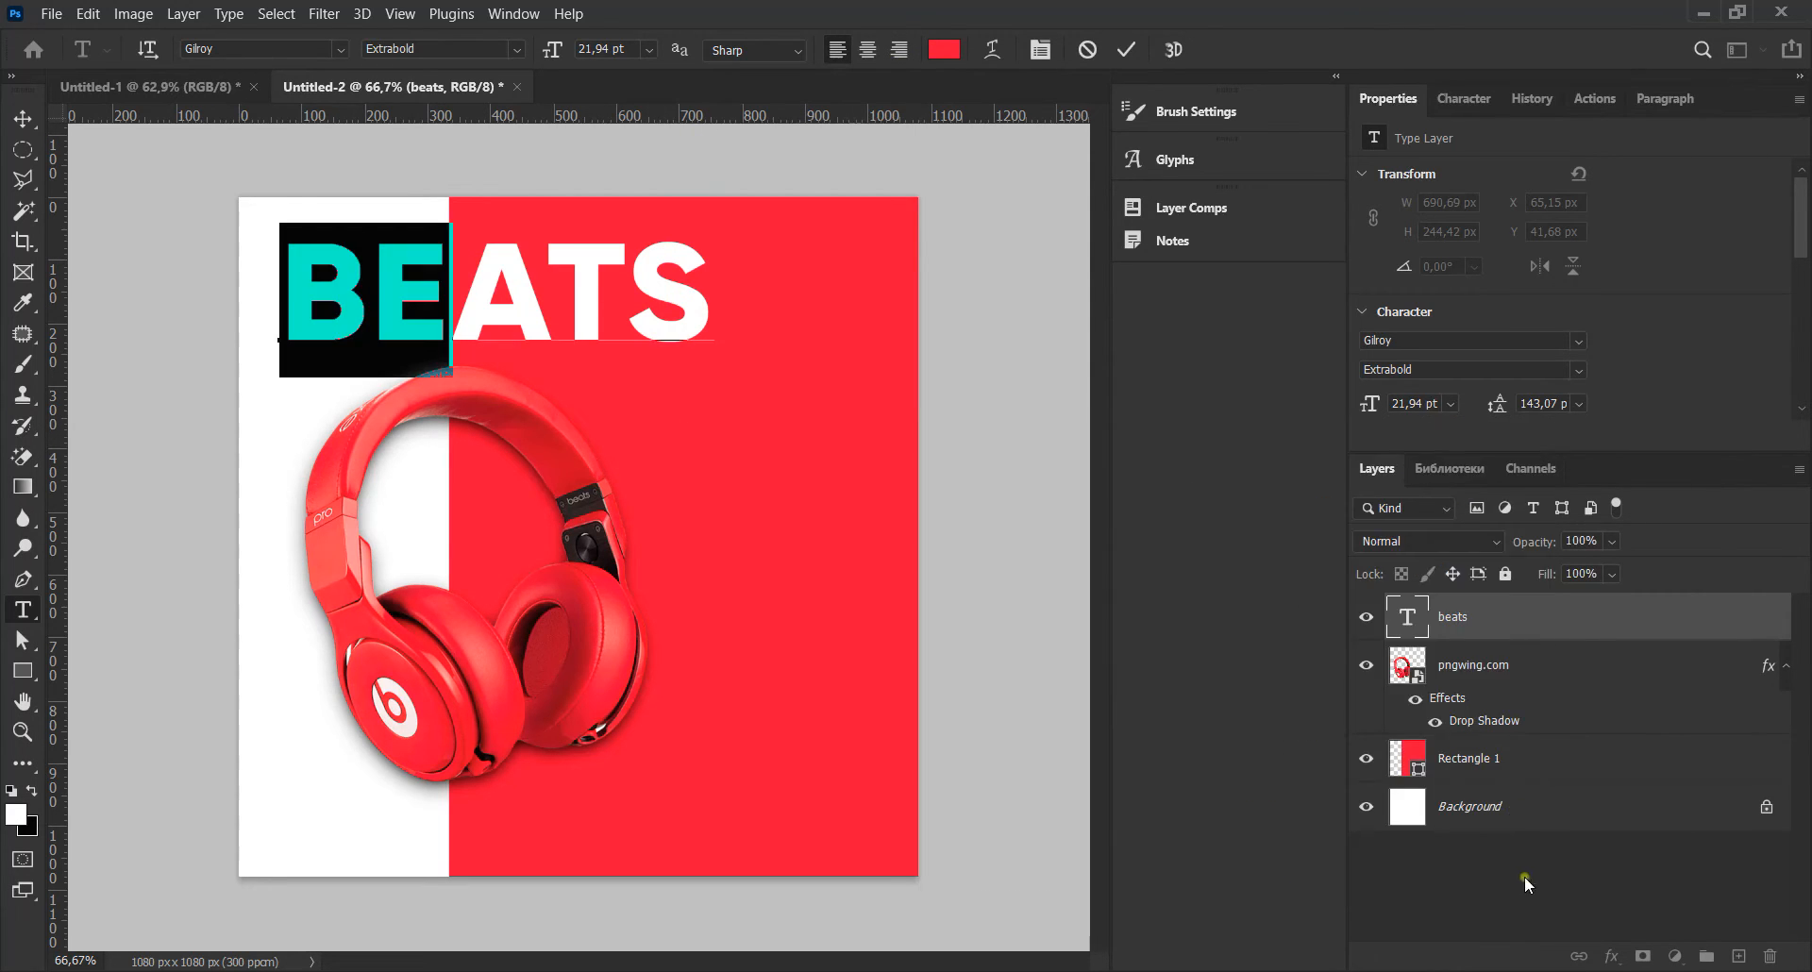
click(1525, 876)
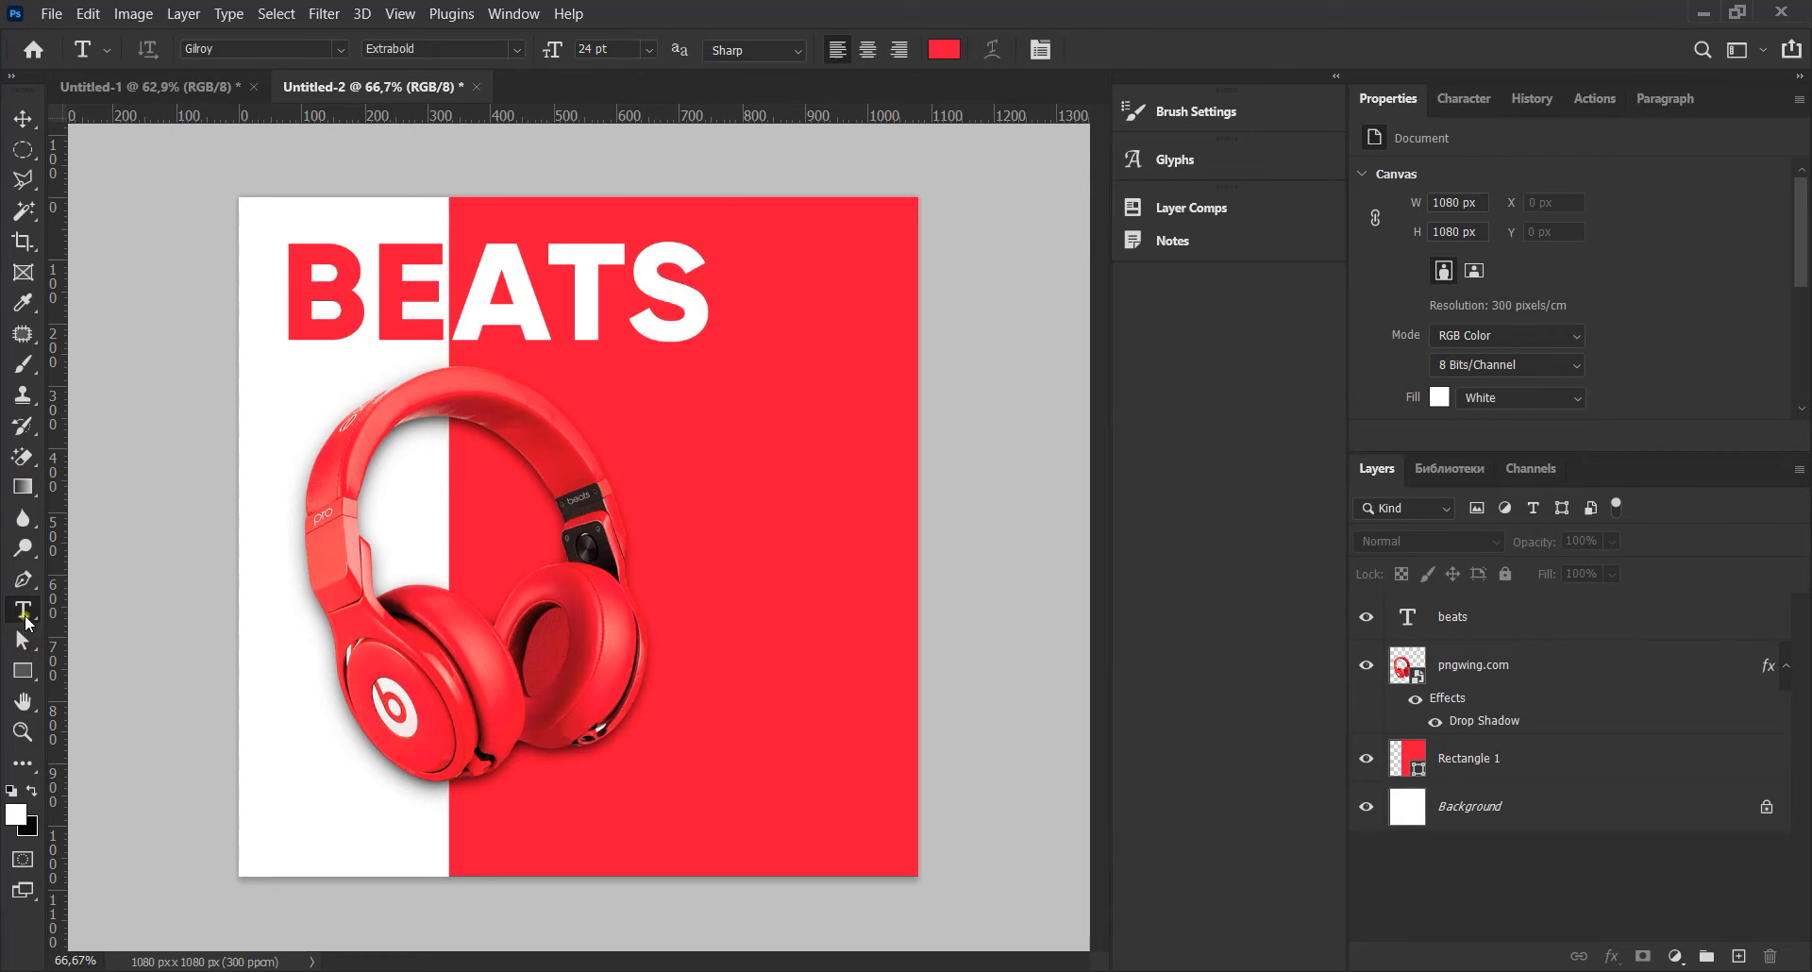
- Set the size for new text to 11 pt and its colour to white
click(624, 415)
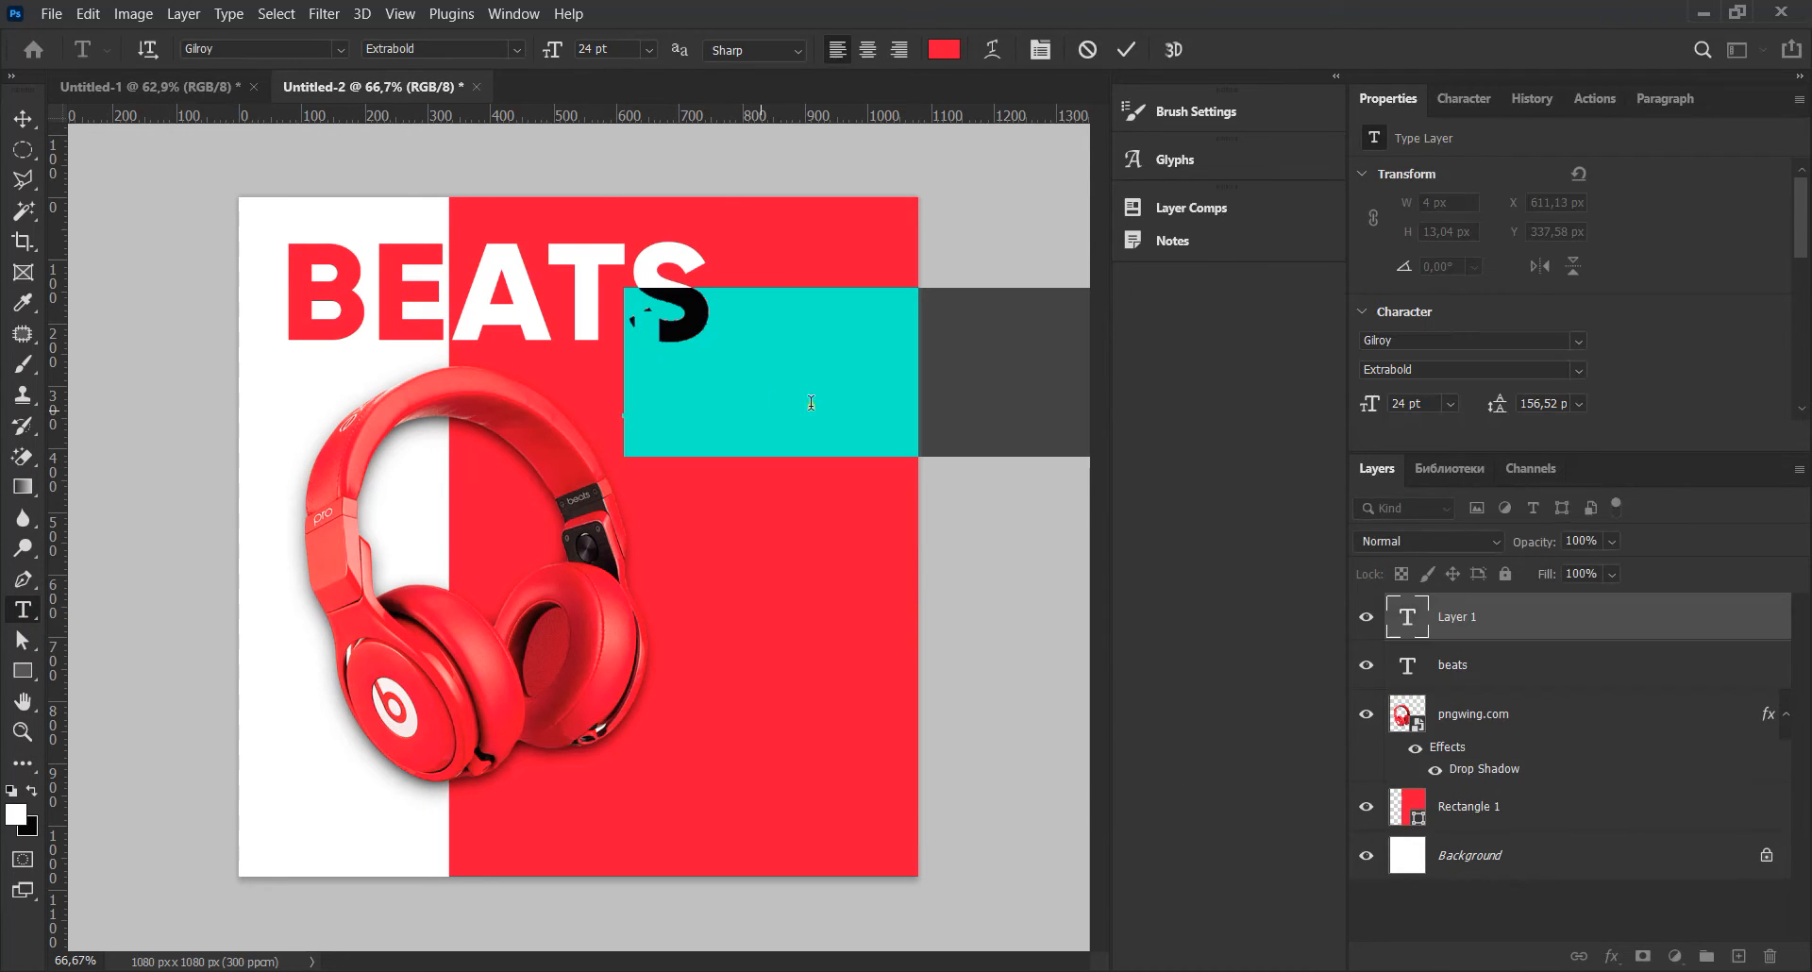
click(1549, 677)
click(649, 49)
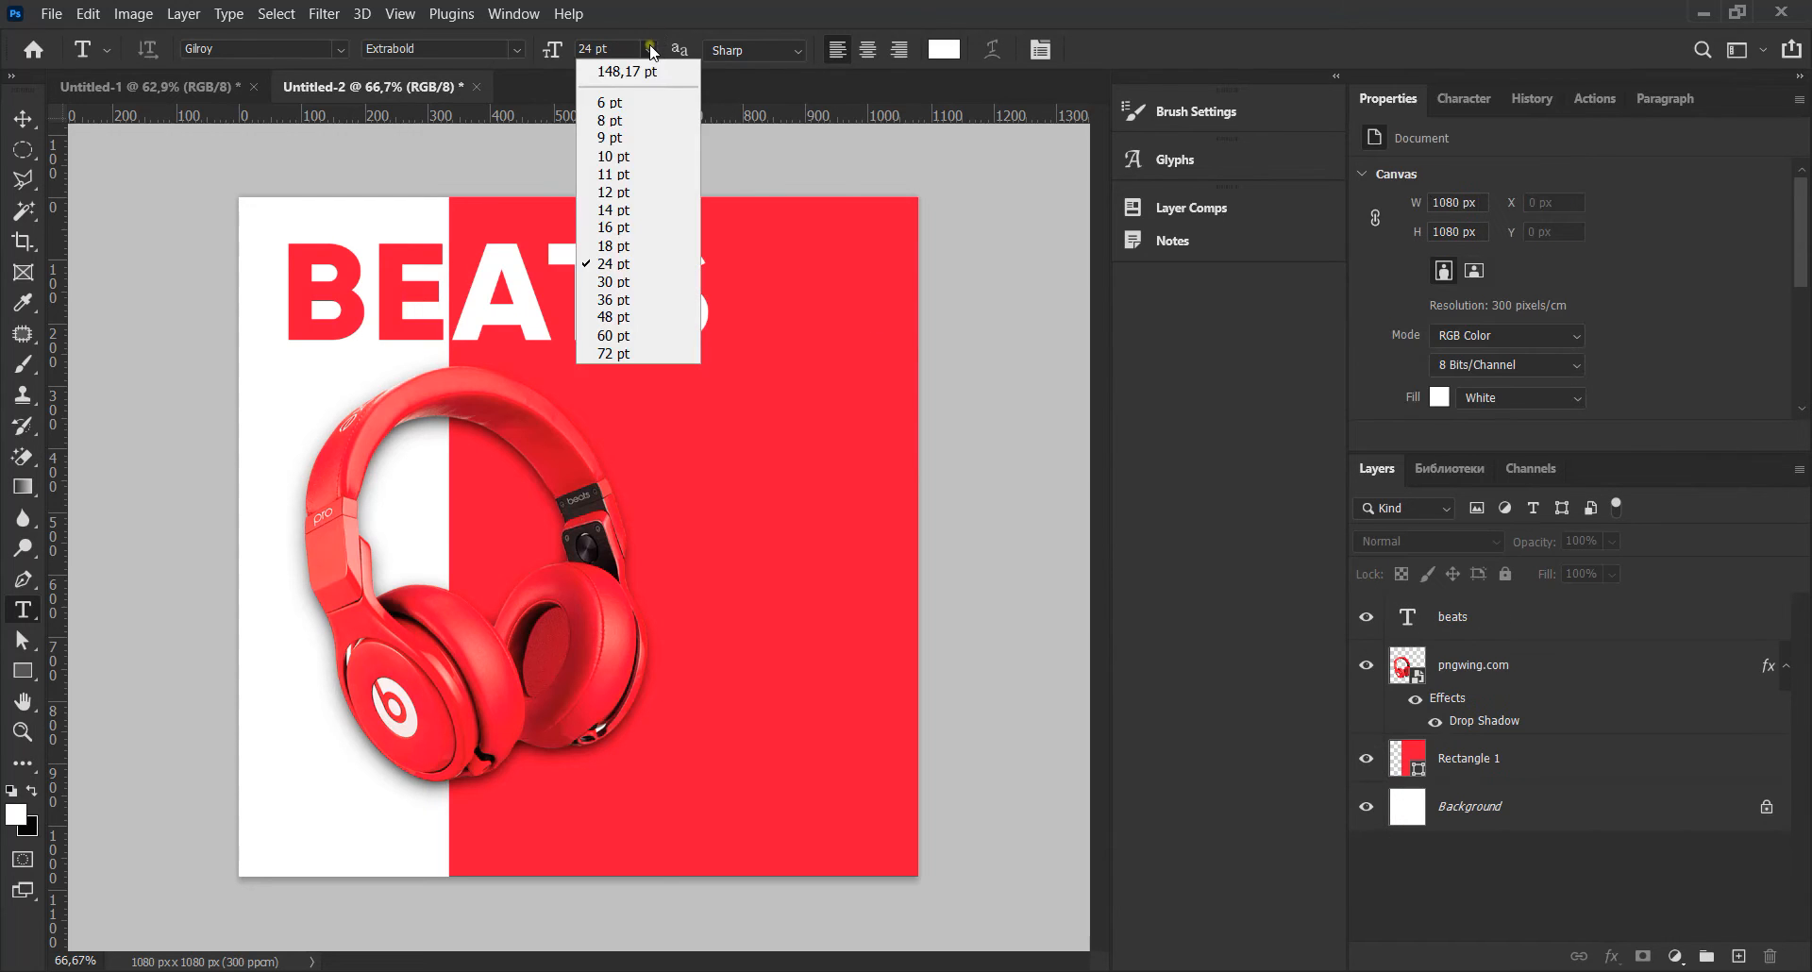
click(649, 173)
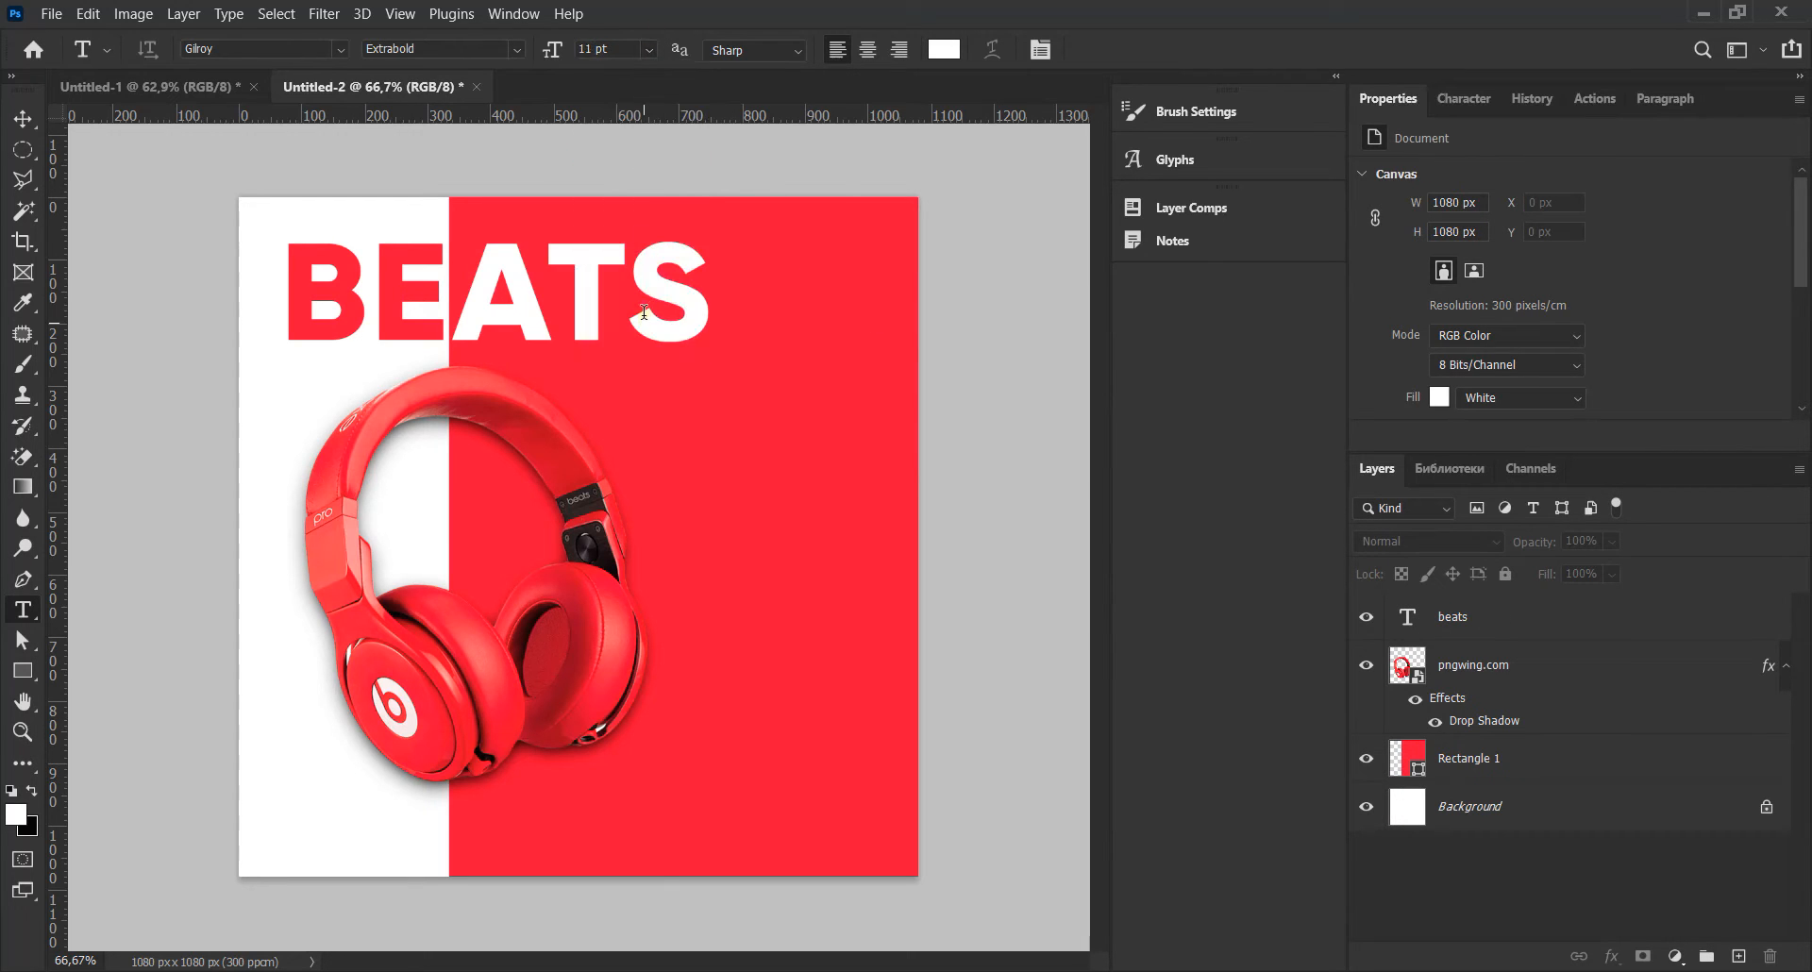
click(660, 430)
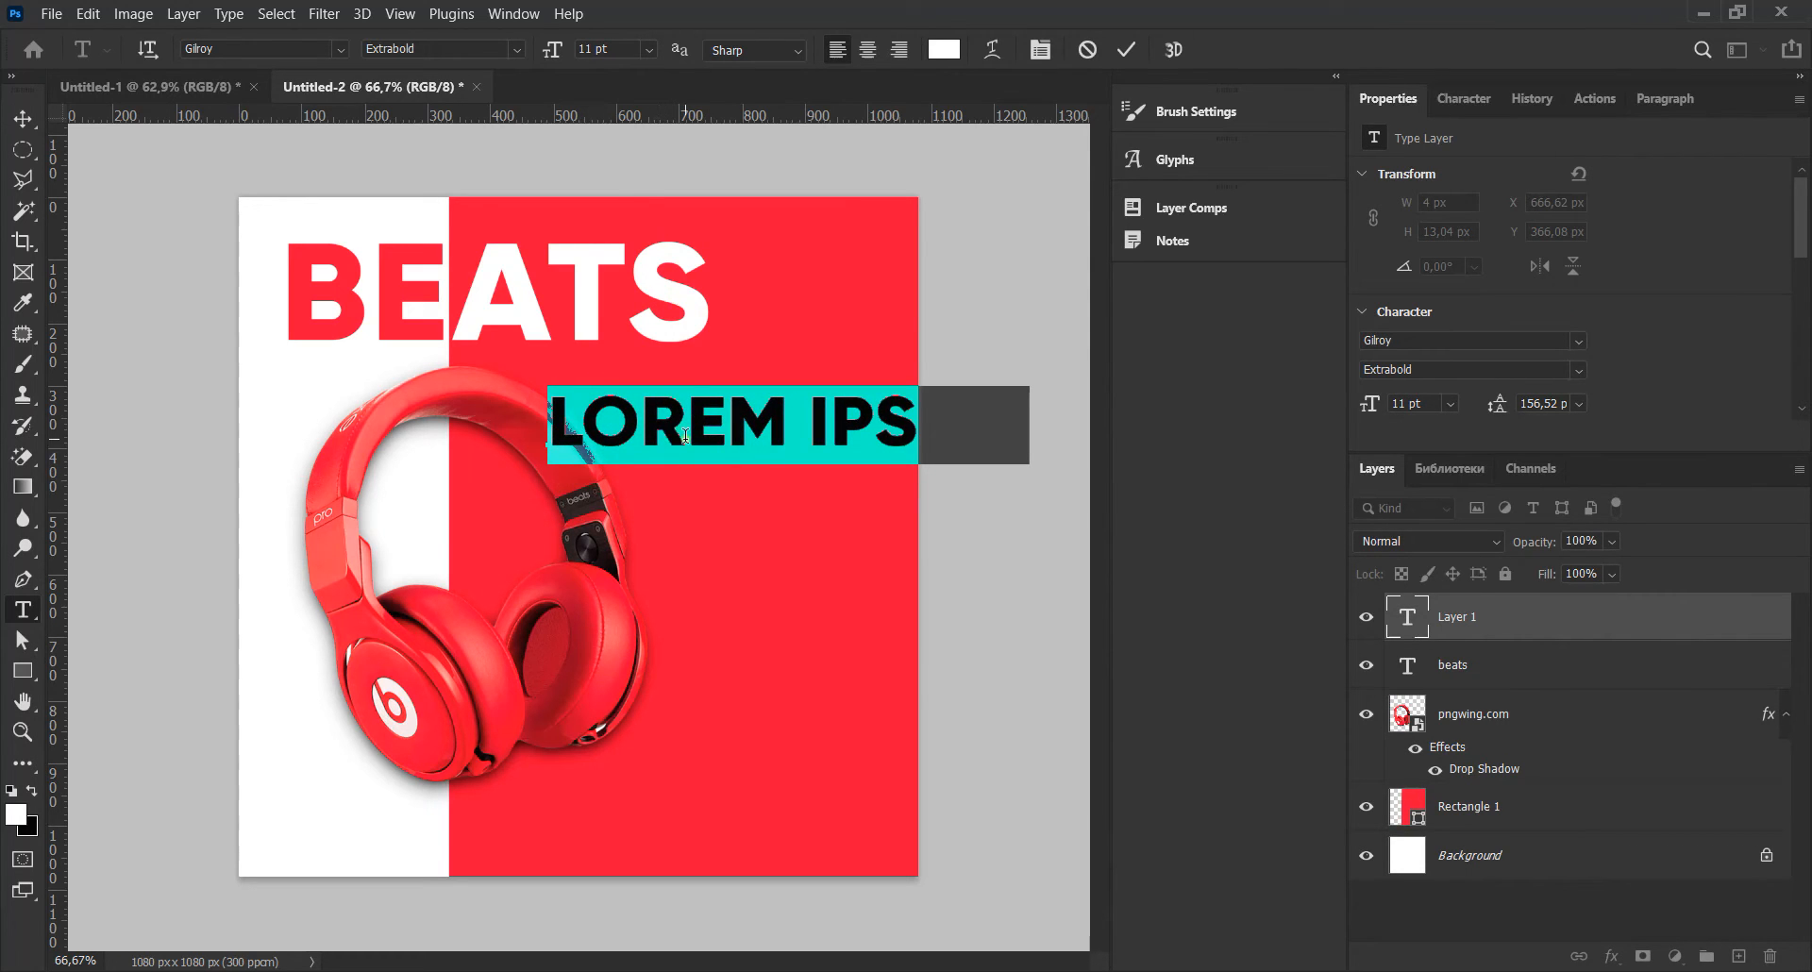
text(CF)
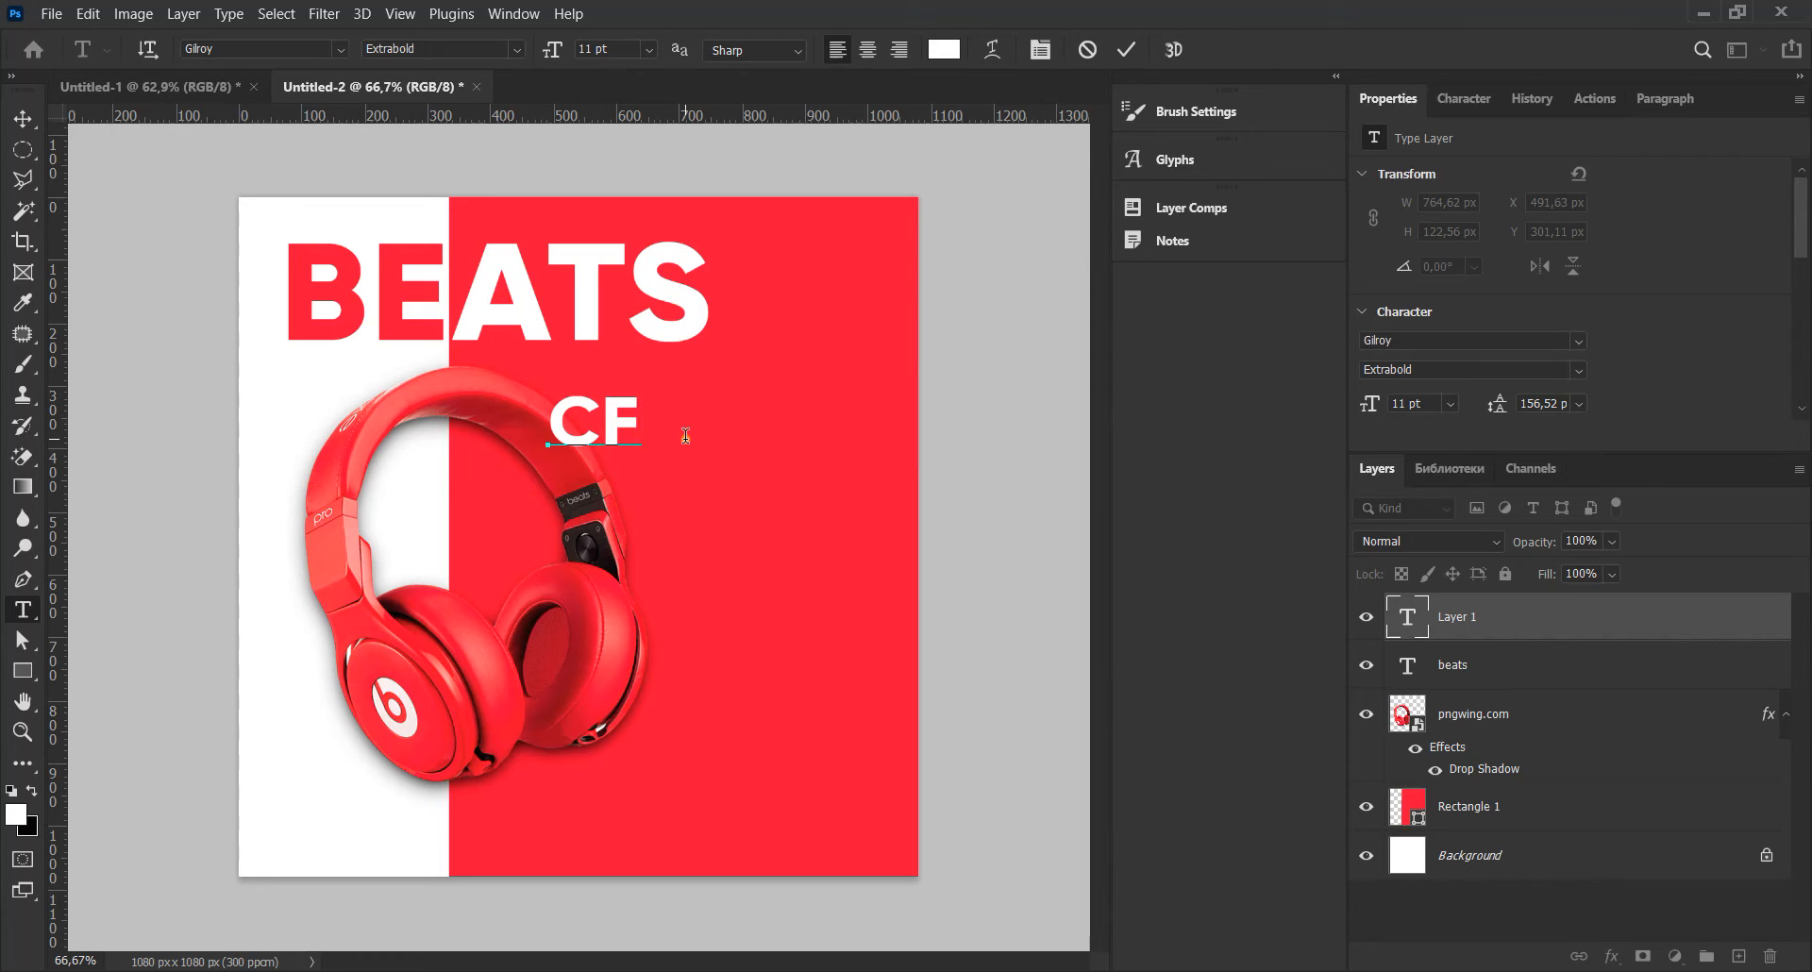
key(BackSpace)
key(BackSpace)
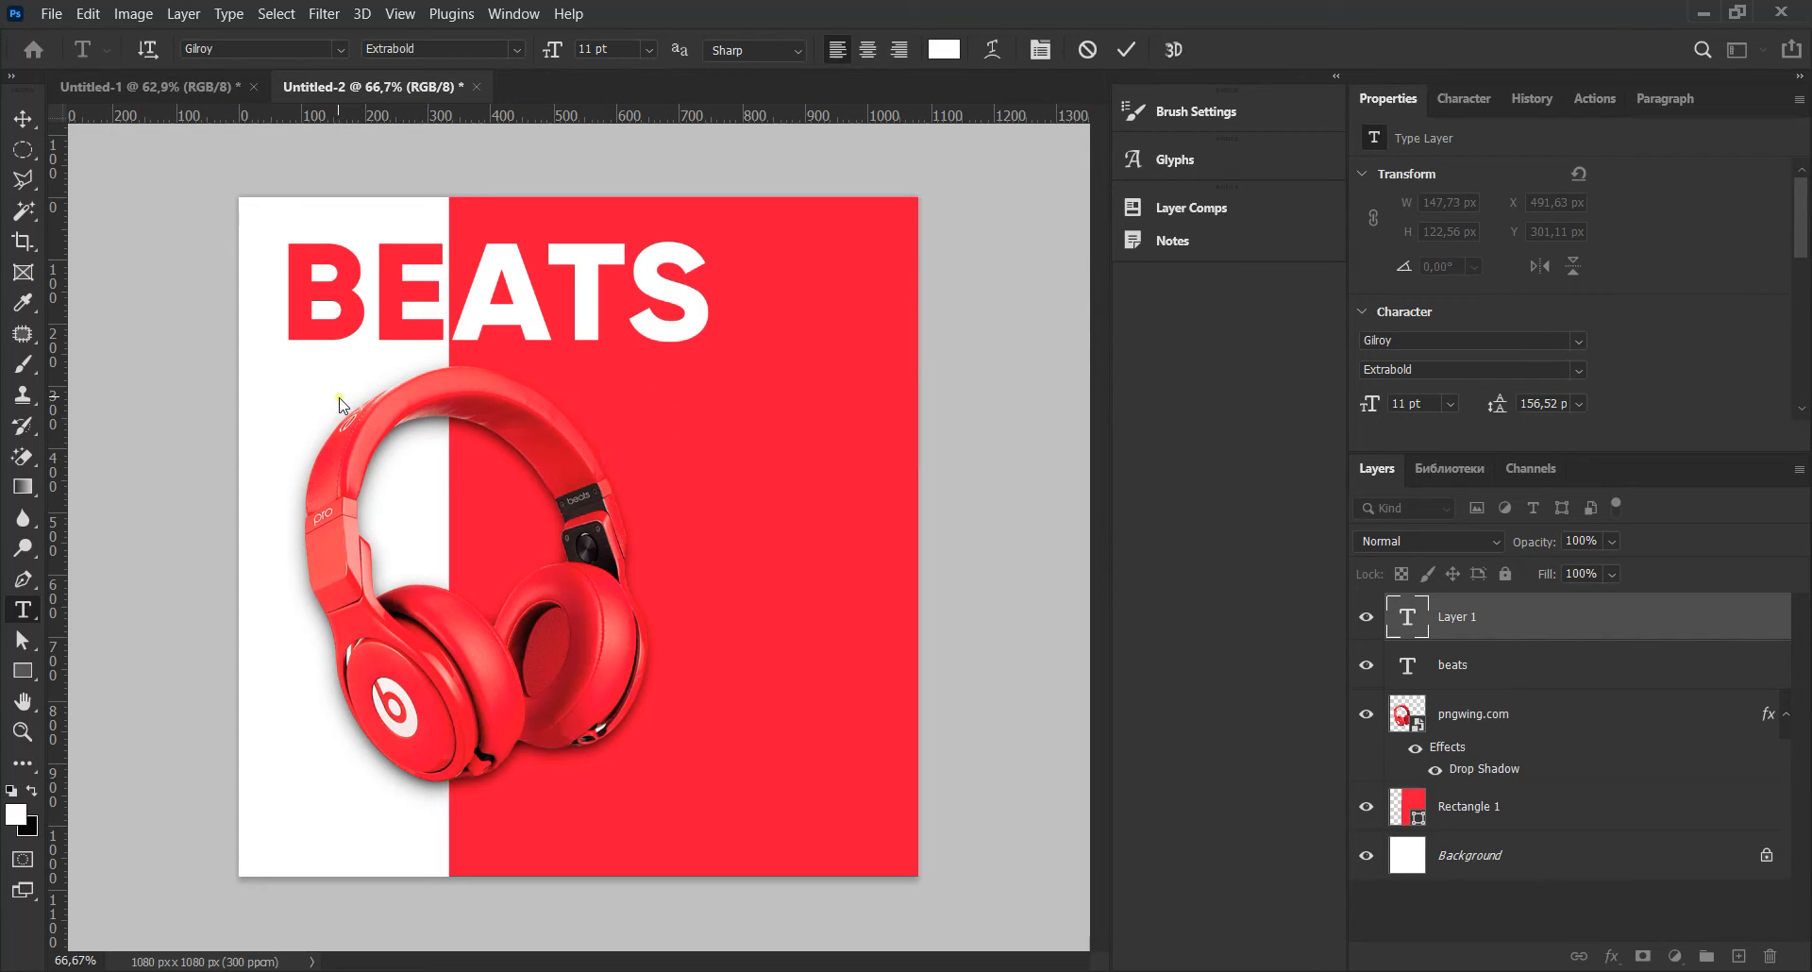
key(Escape)
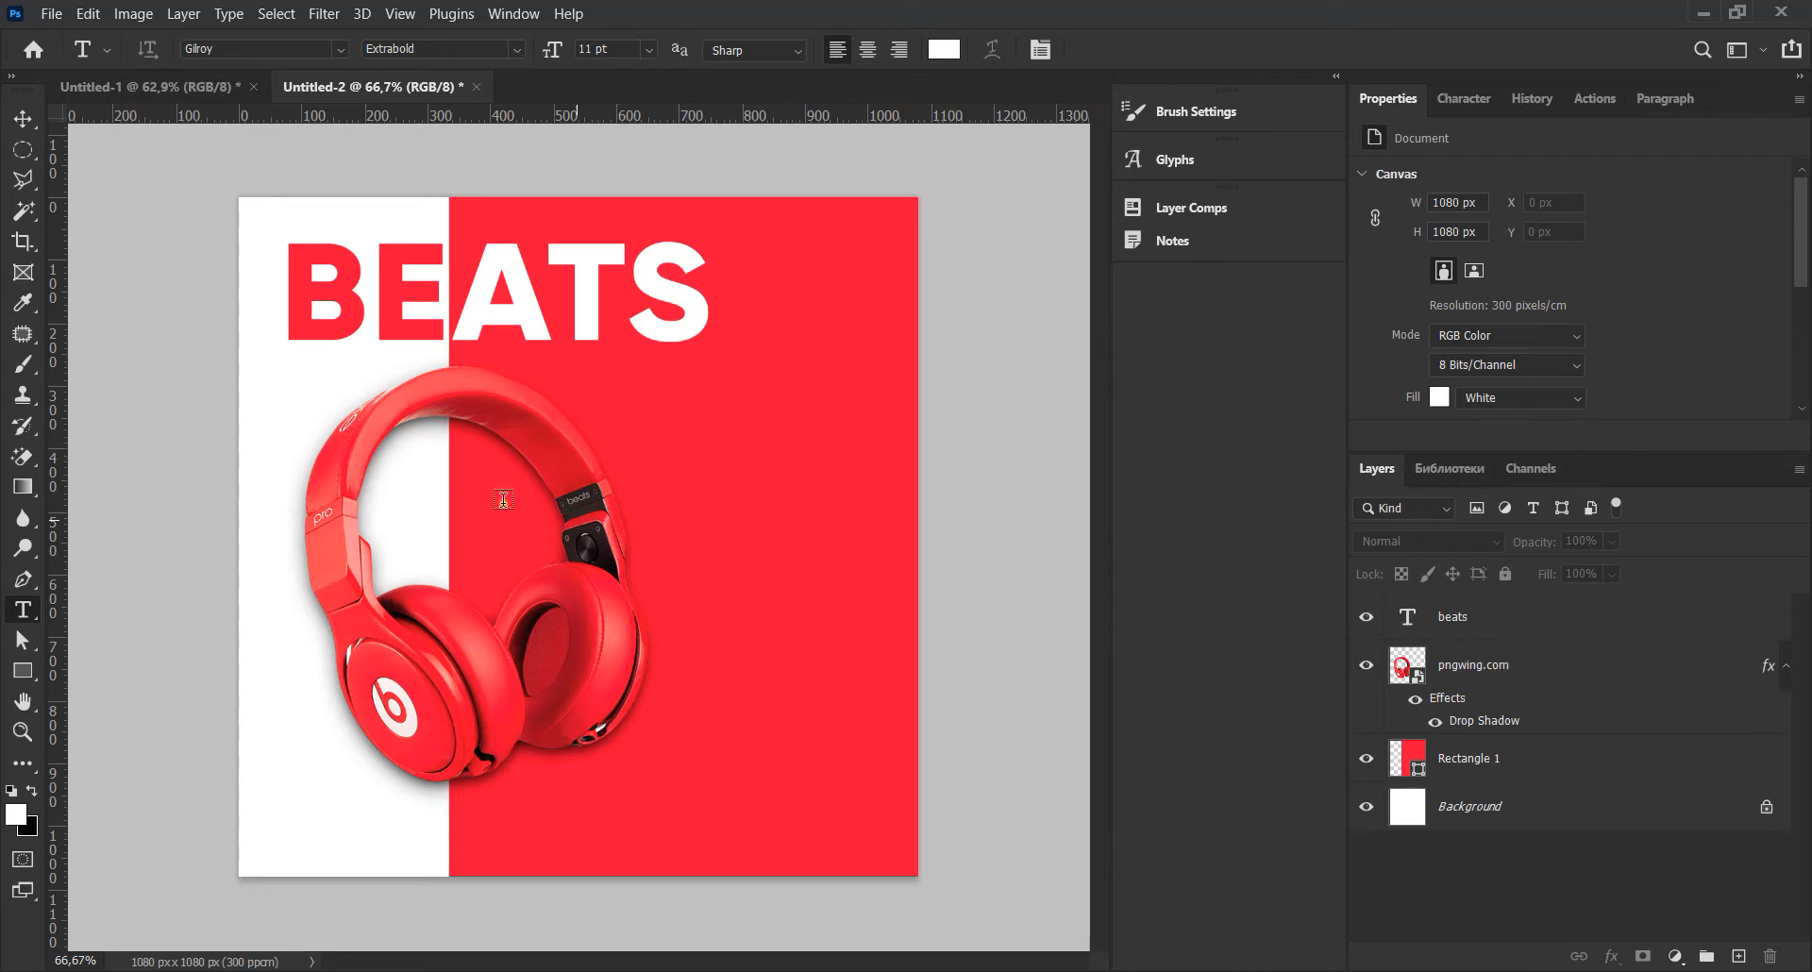
- Add a white 11 pt text line reading САТАТЫН СӨЗ below the BEATS title, starting at the title's left edge
click(289, 444)
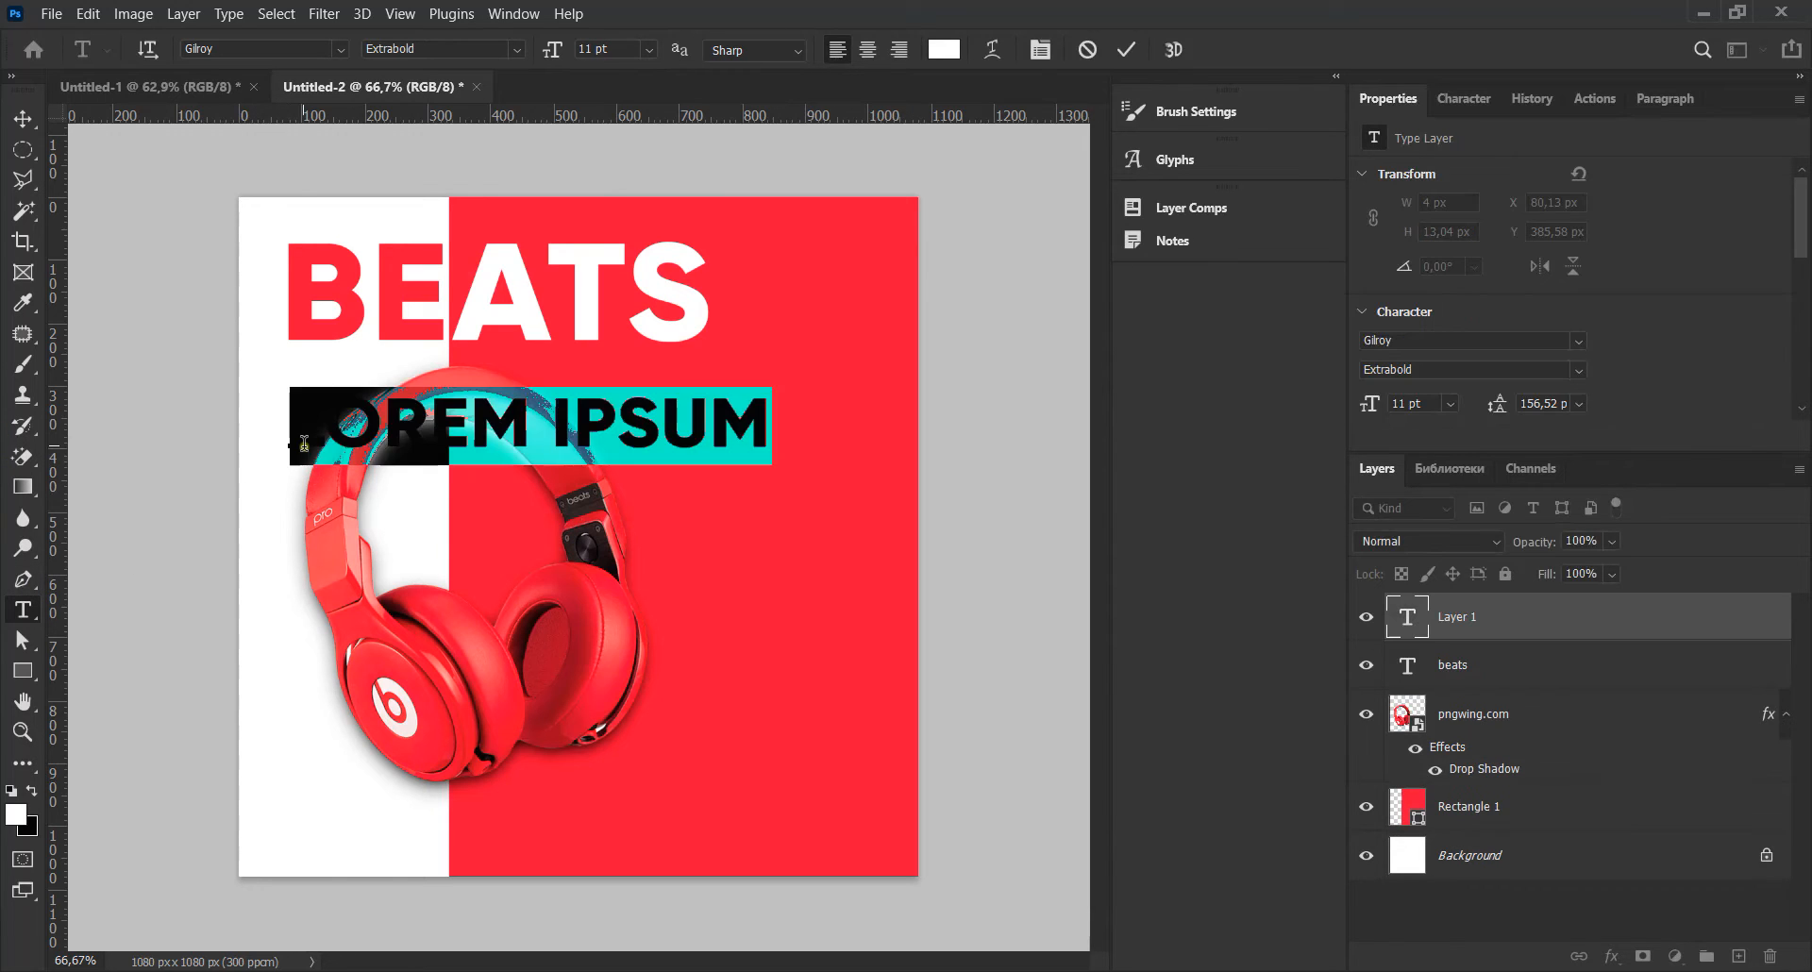
text(CF)
key(BackSpace)
key(BackSpace)
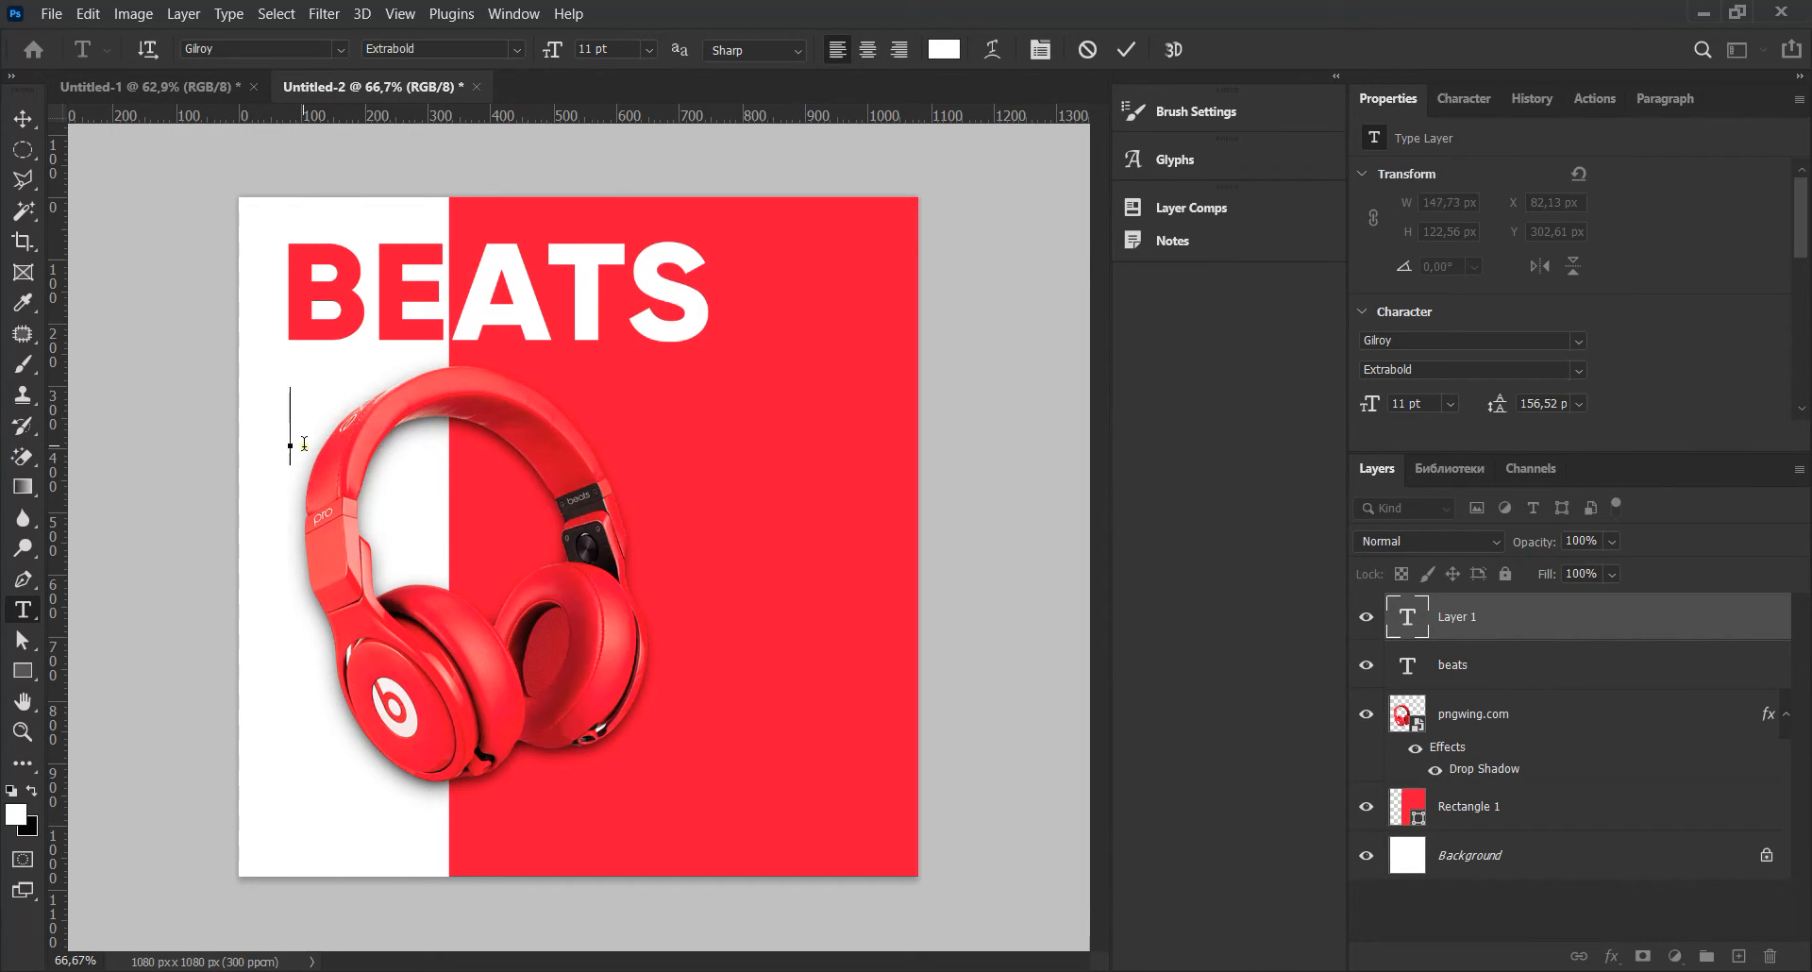
key(BackSpace)
text(CA)
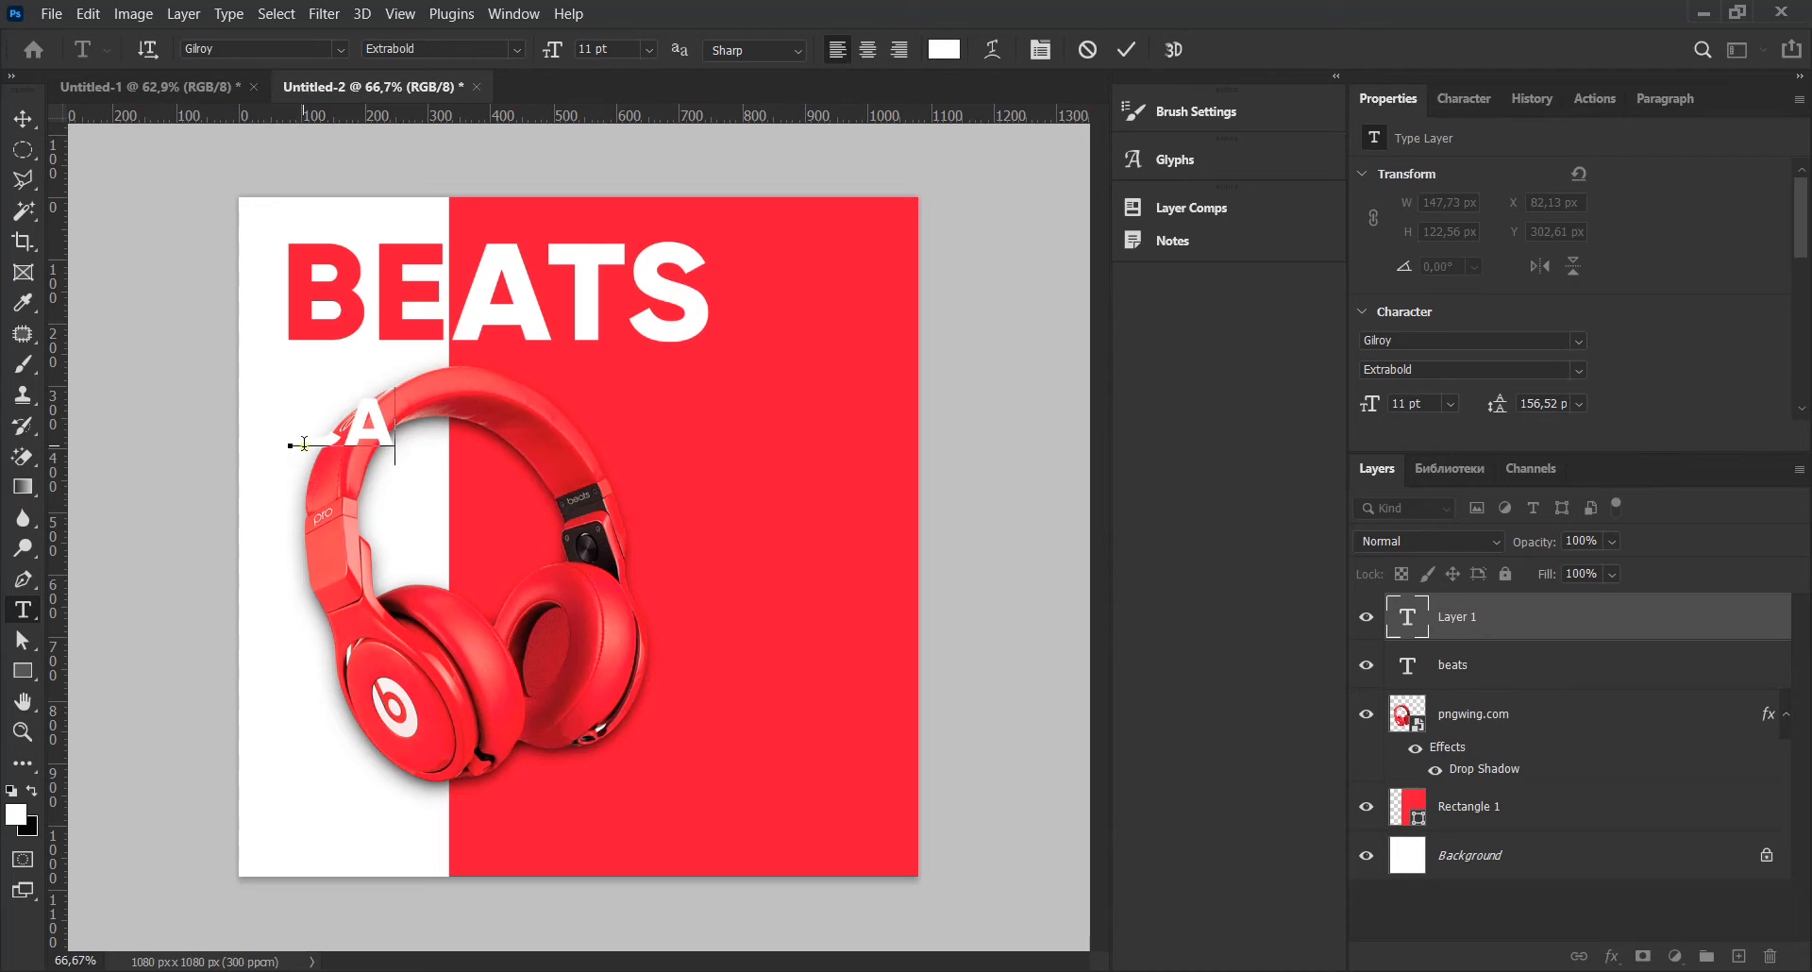
text(ТАТЫН)
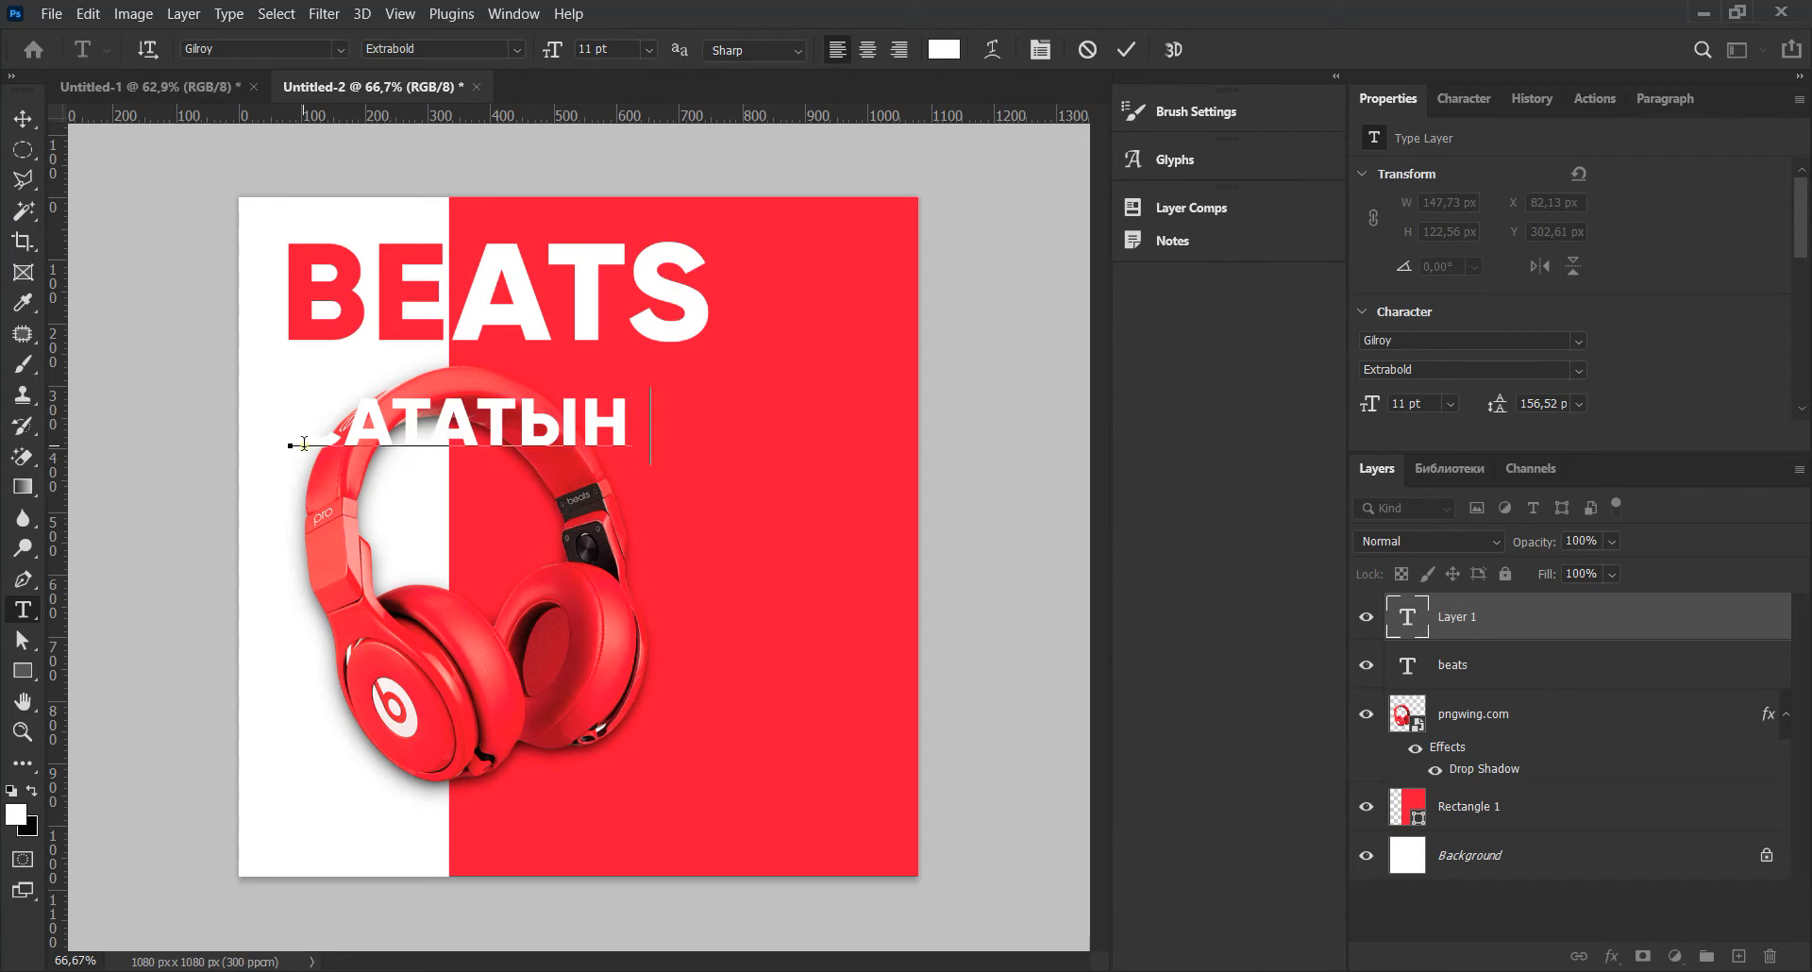
text( СҚ)
key(BackSpace)
text(Ө)
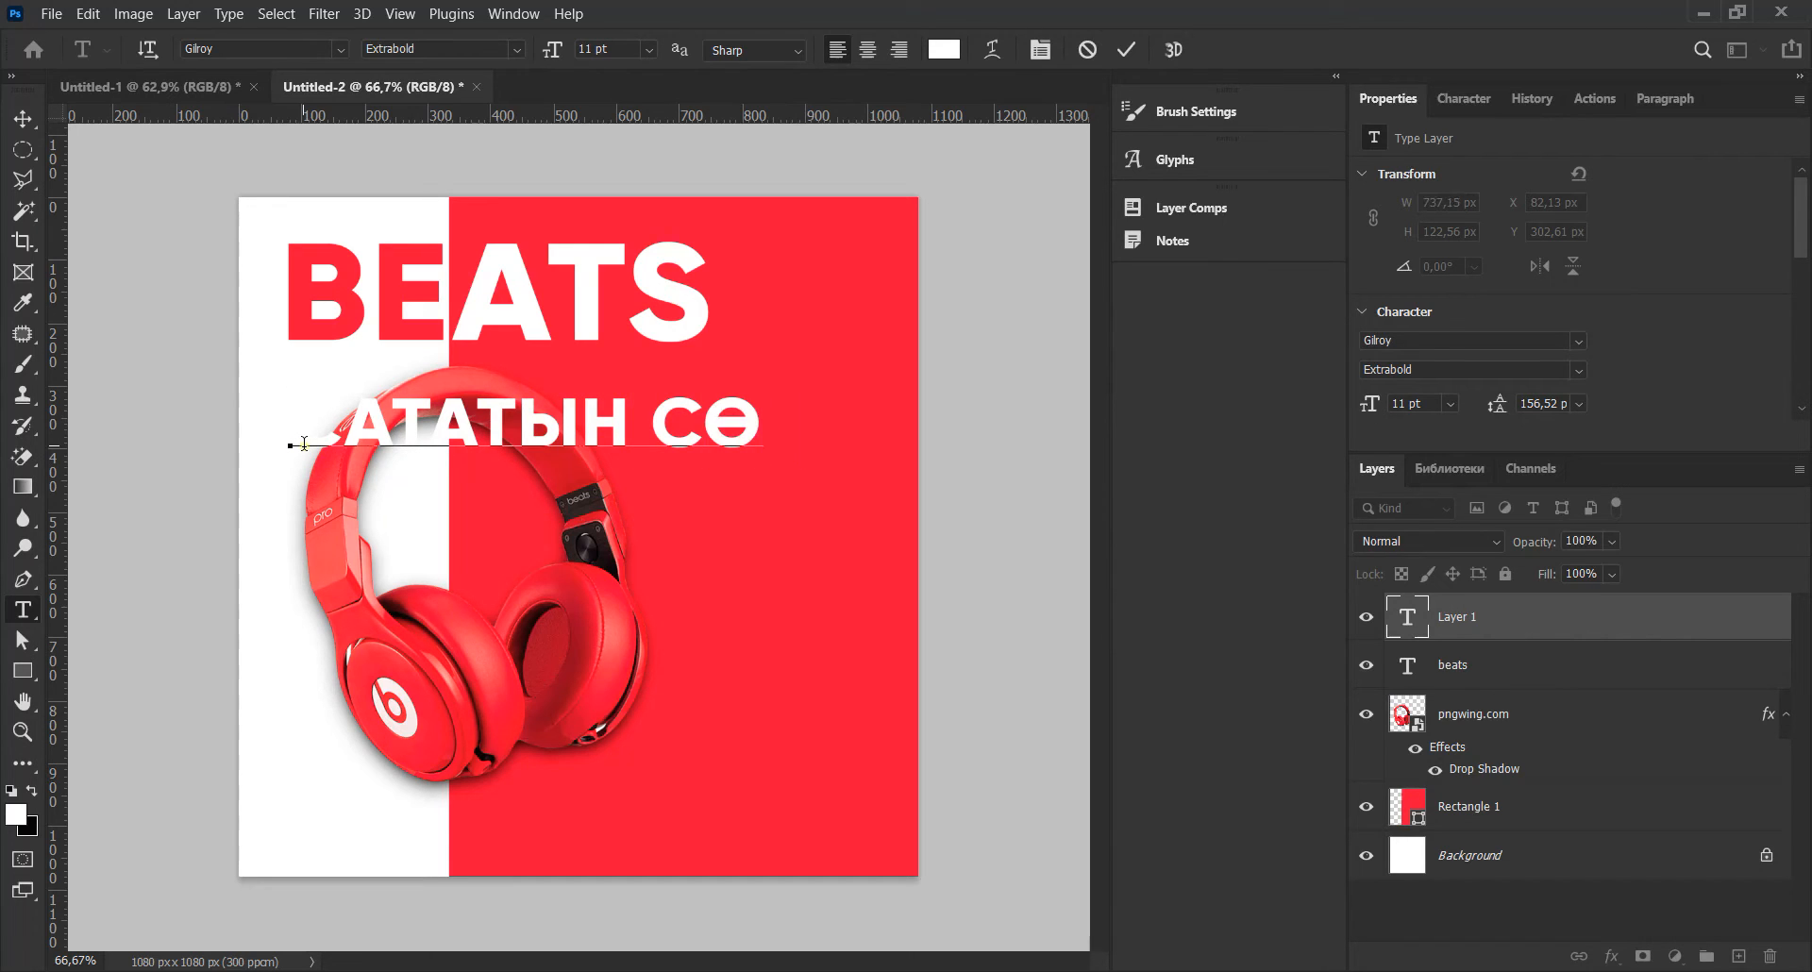
text(З)
key(ctrl+Return)
- Scale the САТАТЫН СӨЗ text to about 55.2% and place it beside the headphones on the red area, at X about 568 px
drag(796, 443, 561, 429)
drag(456, 413, 764, 417)
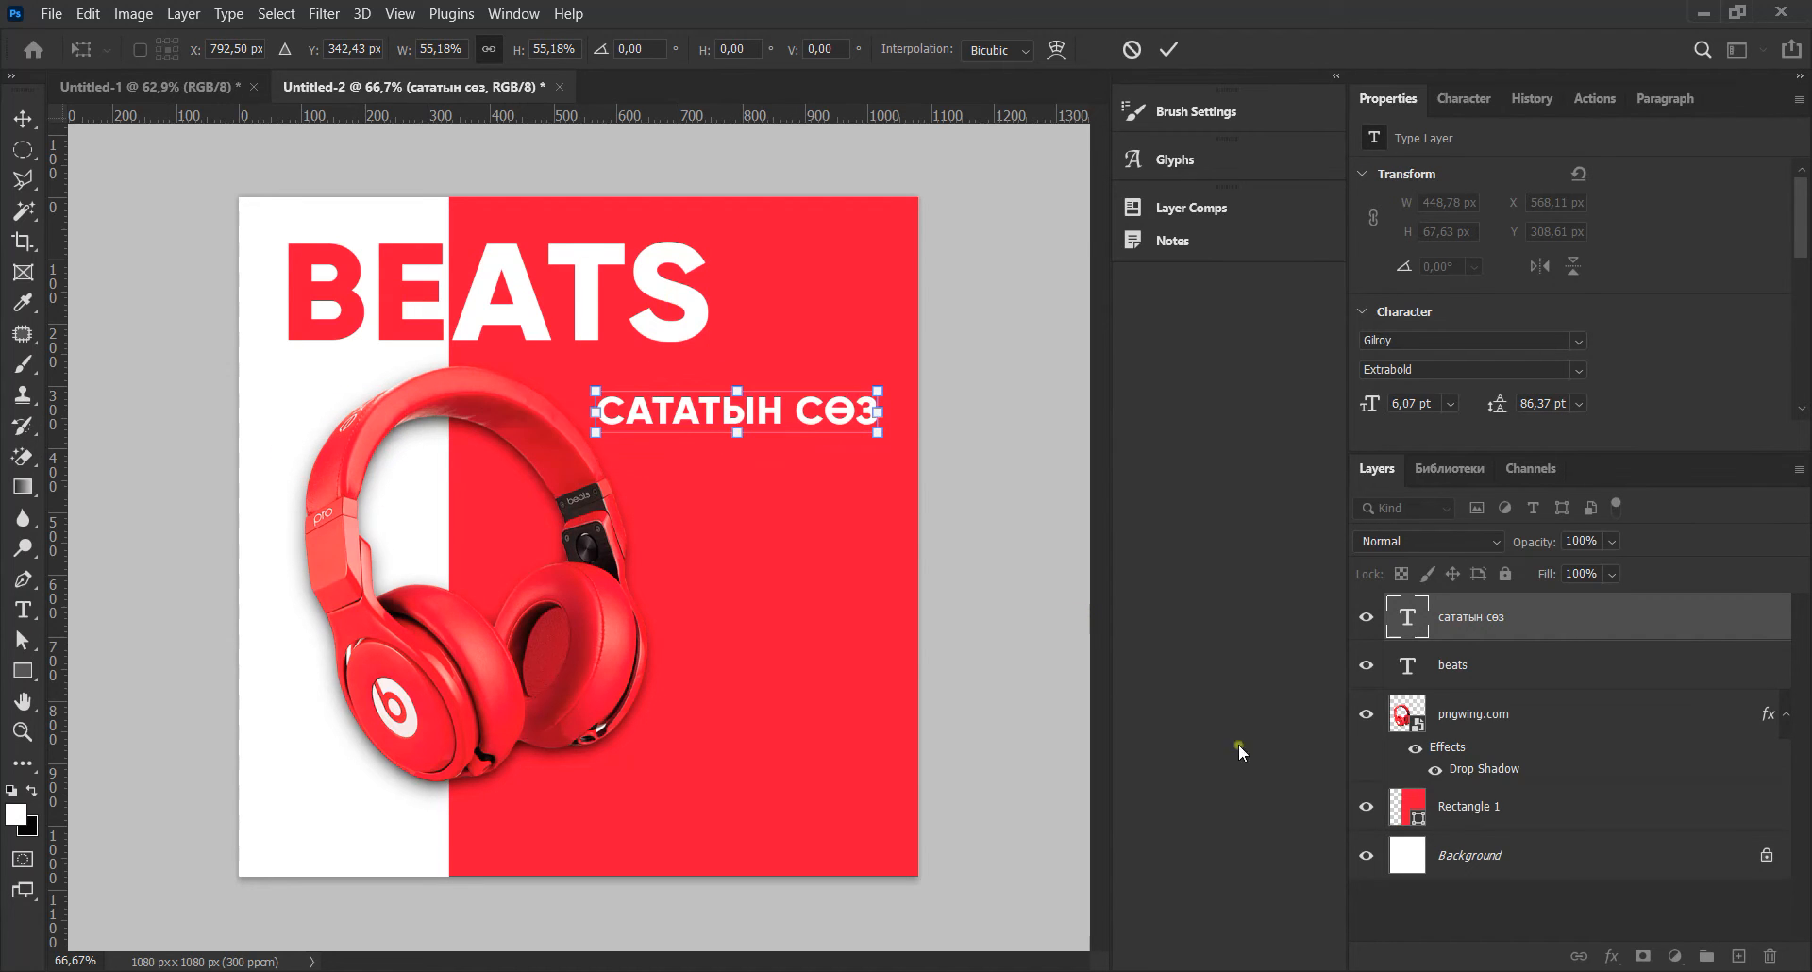
click(1489, 880)
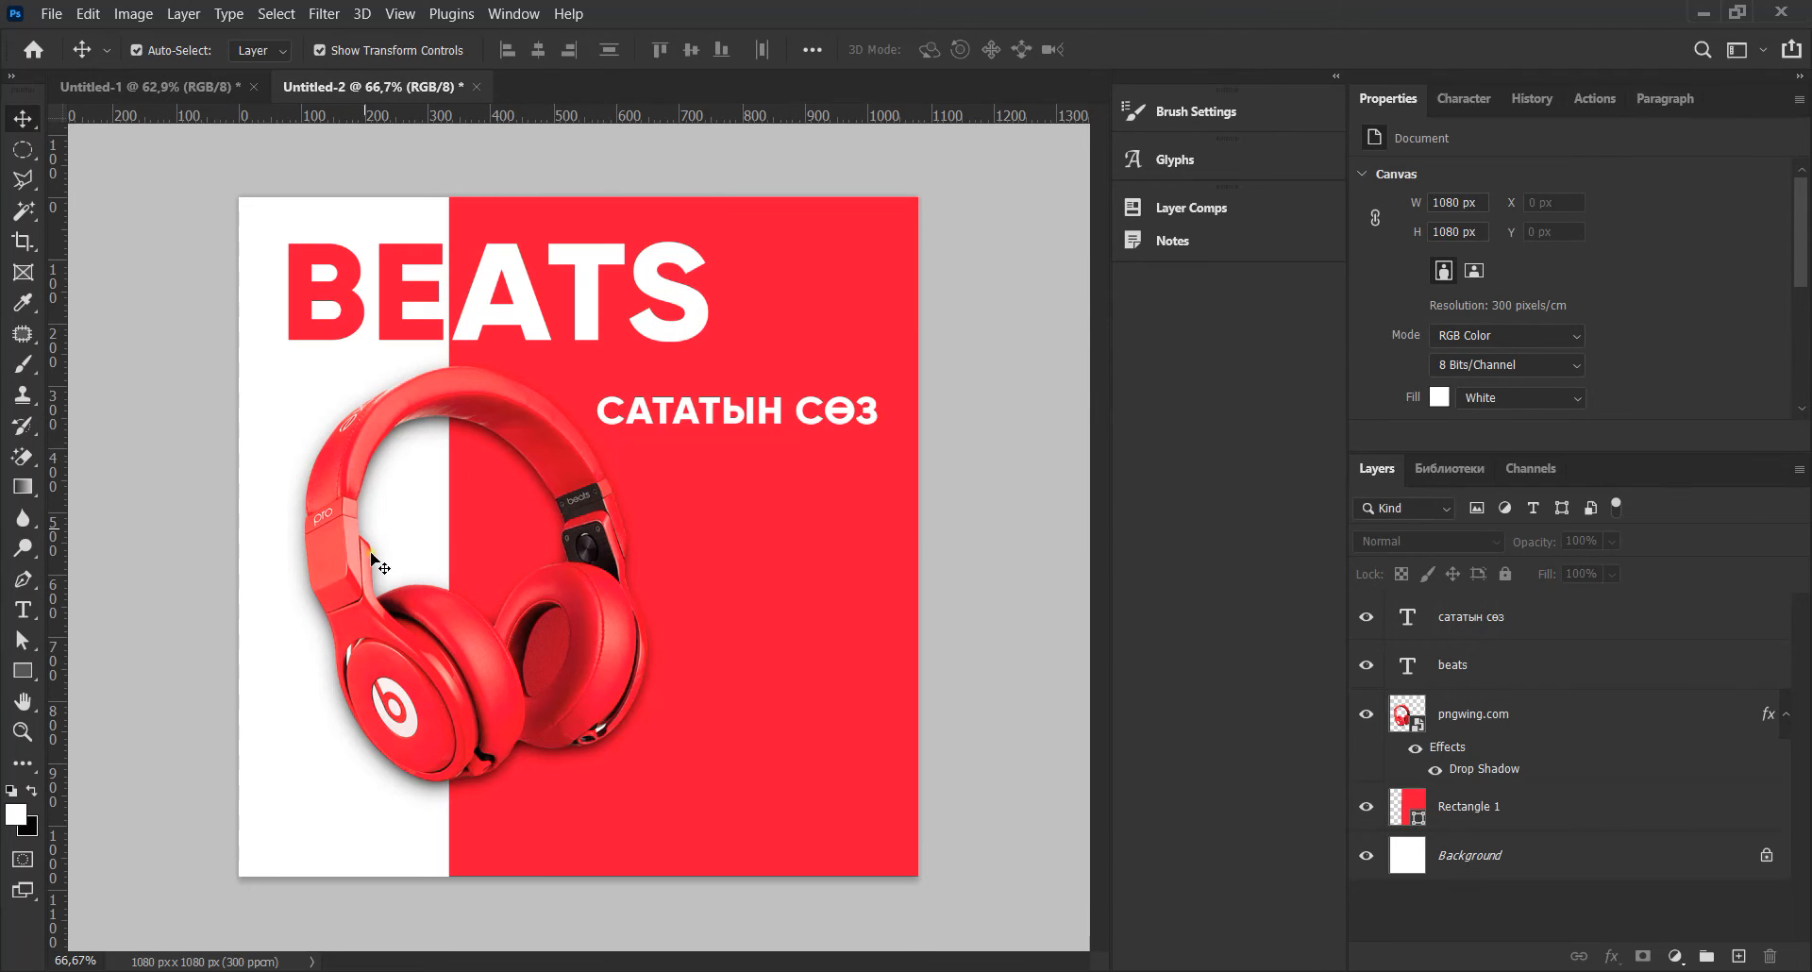
- Shift the headphones image about 60 px to the left and slightly down
drag(380, 564, 305, 571)
click(1436, 904)
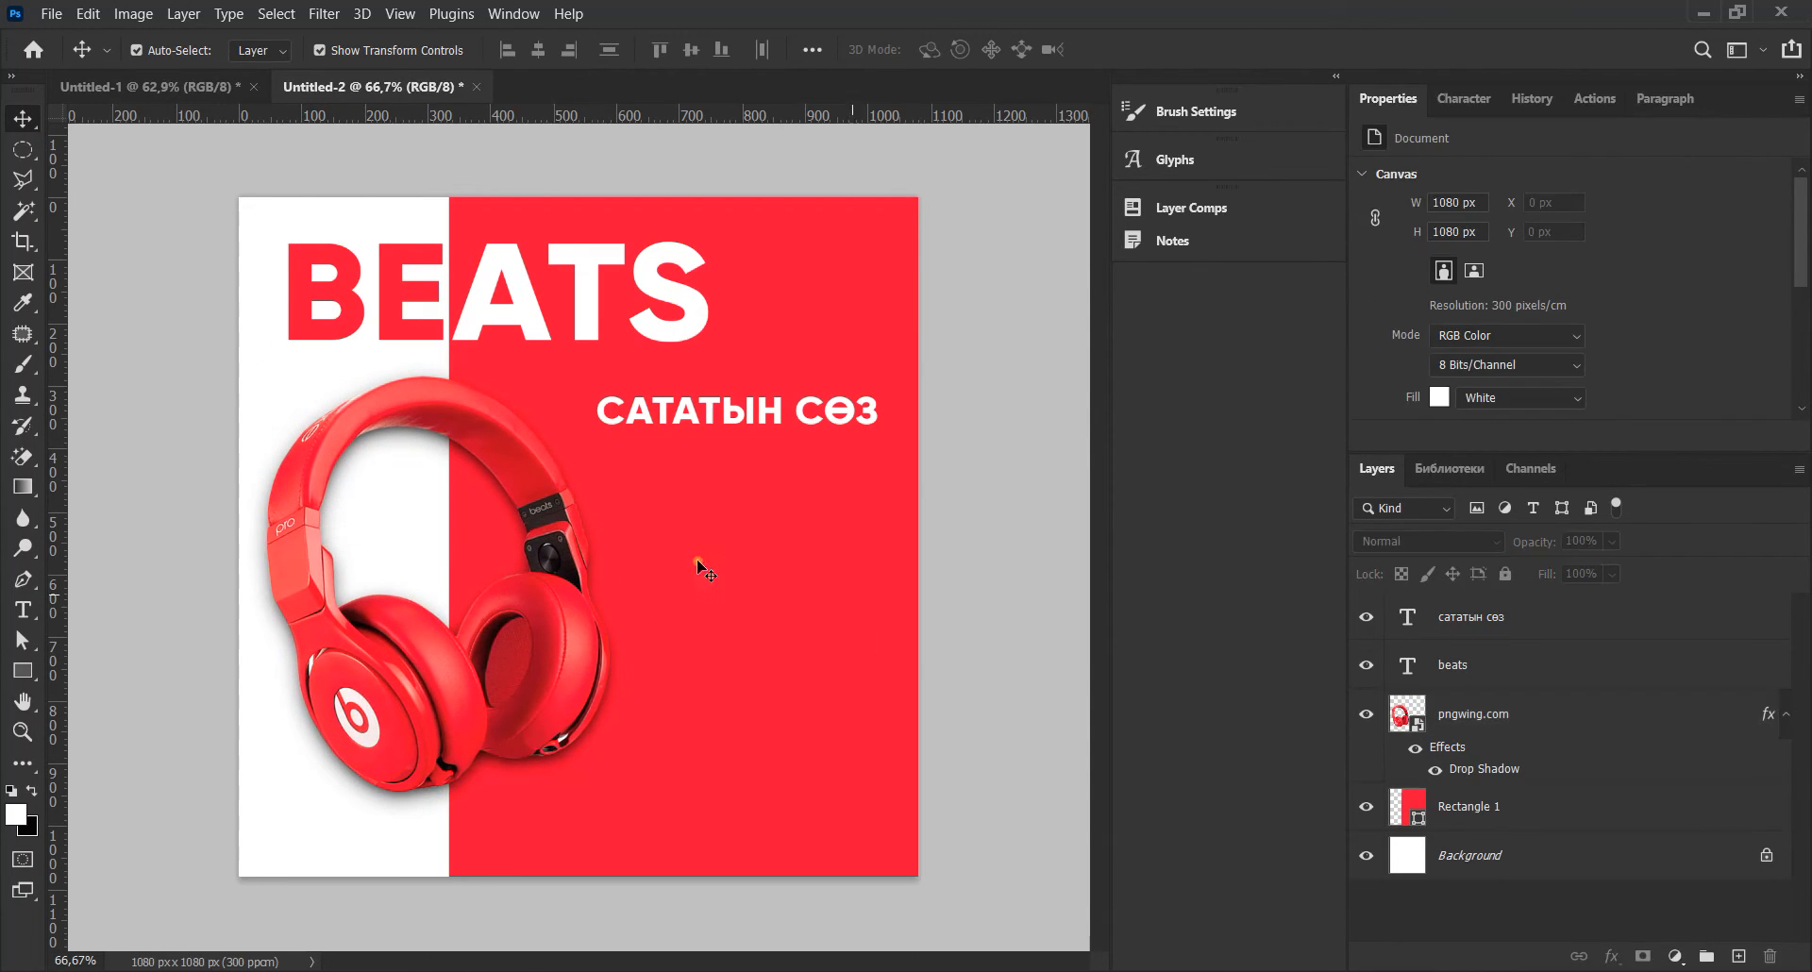
- Enlarge the САТАТЫН СӨЗ text to about 6.62 pt, about 489 px wide
click(683, 432)
key(ctrl+t)
drag(878, 426, 820, 422)
click(24, 118)
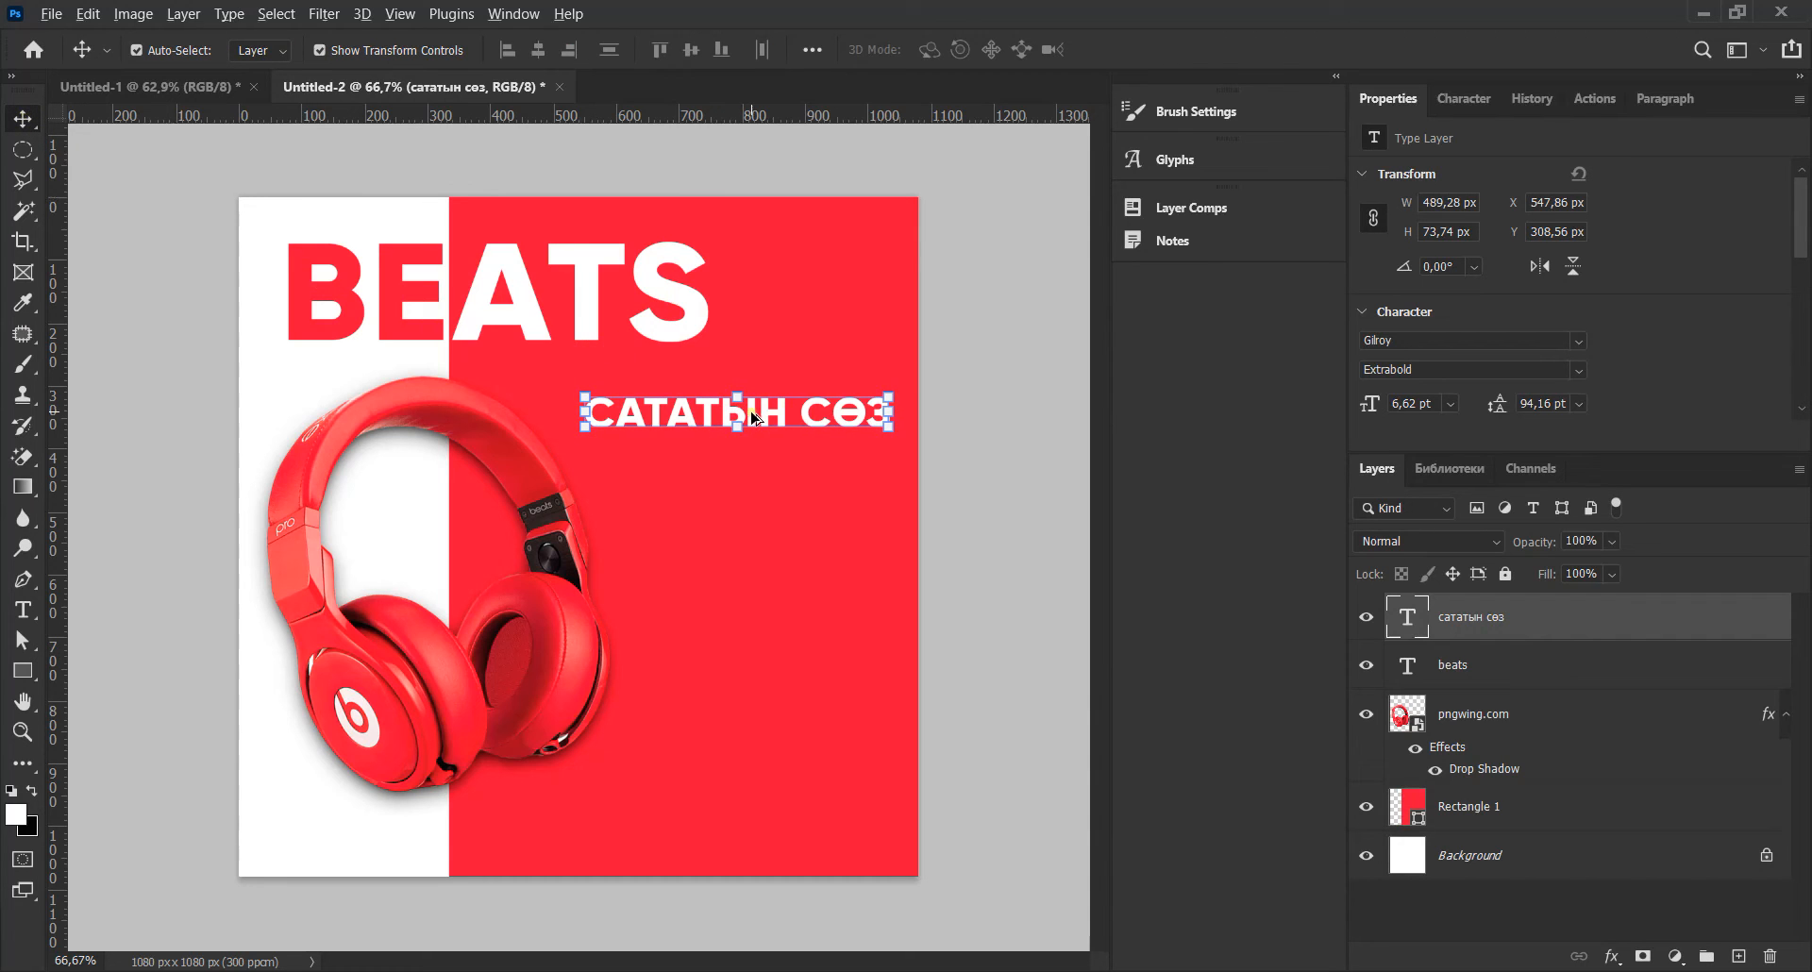
- Duplicate the САТАТЫН СӨЗ text about 101 px below the original and change the copy to САТАТЫН ОФФЕР on two lines
alt+drag(753, 417, 752, 480)
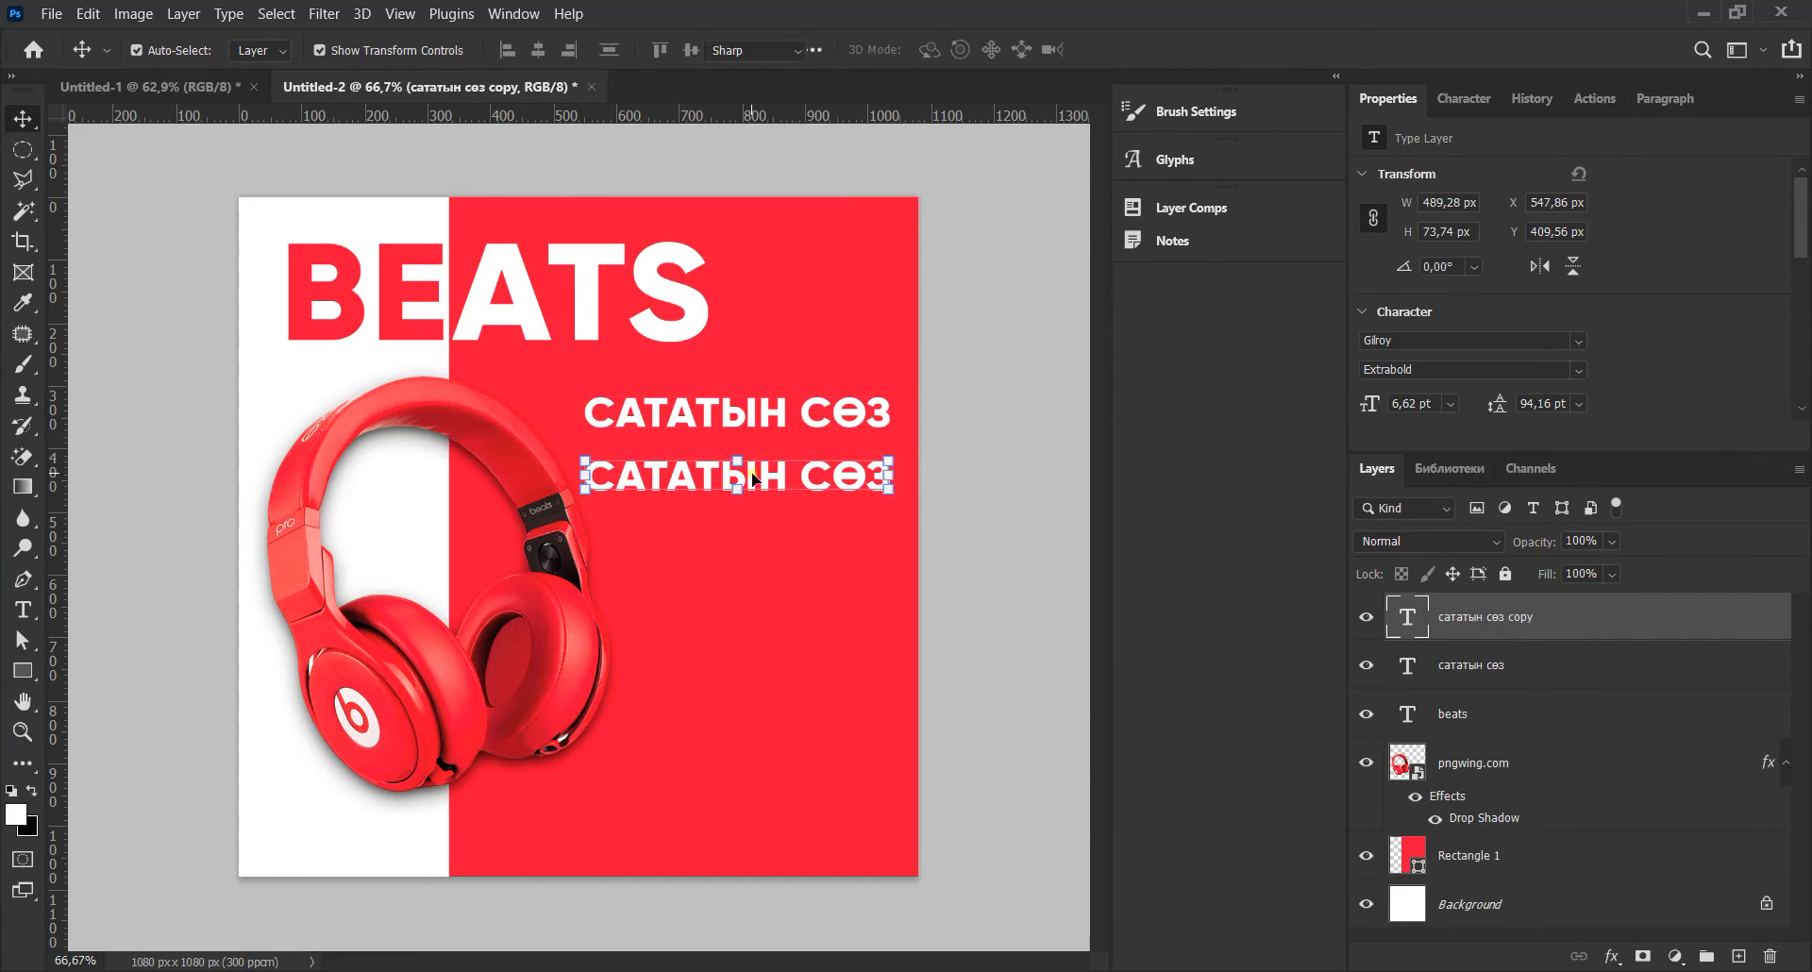
double_click(753, 477)
text(СА)
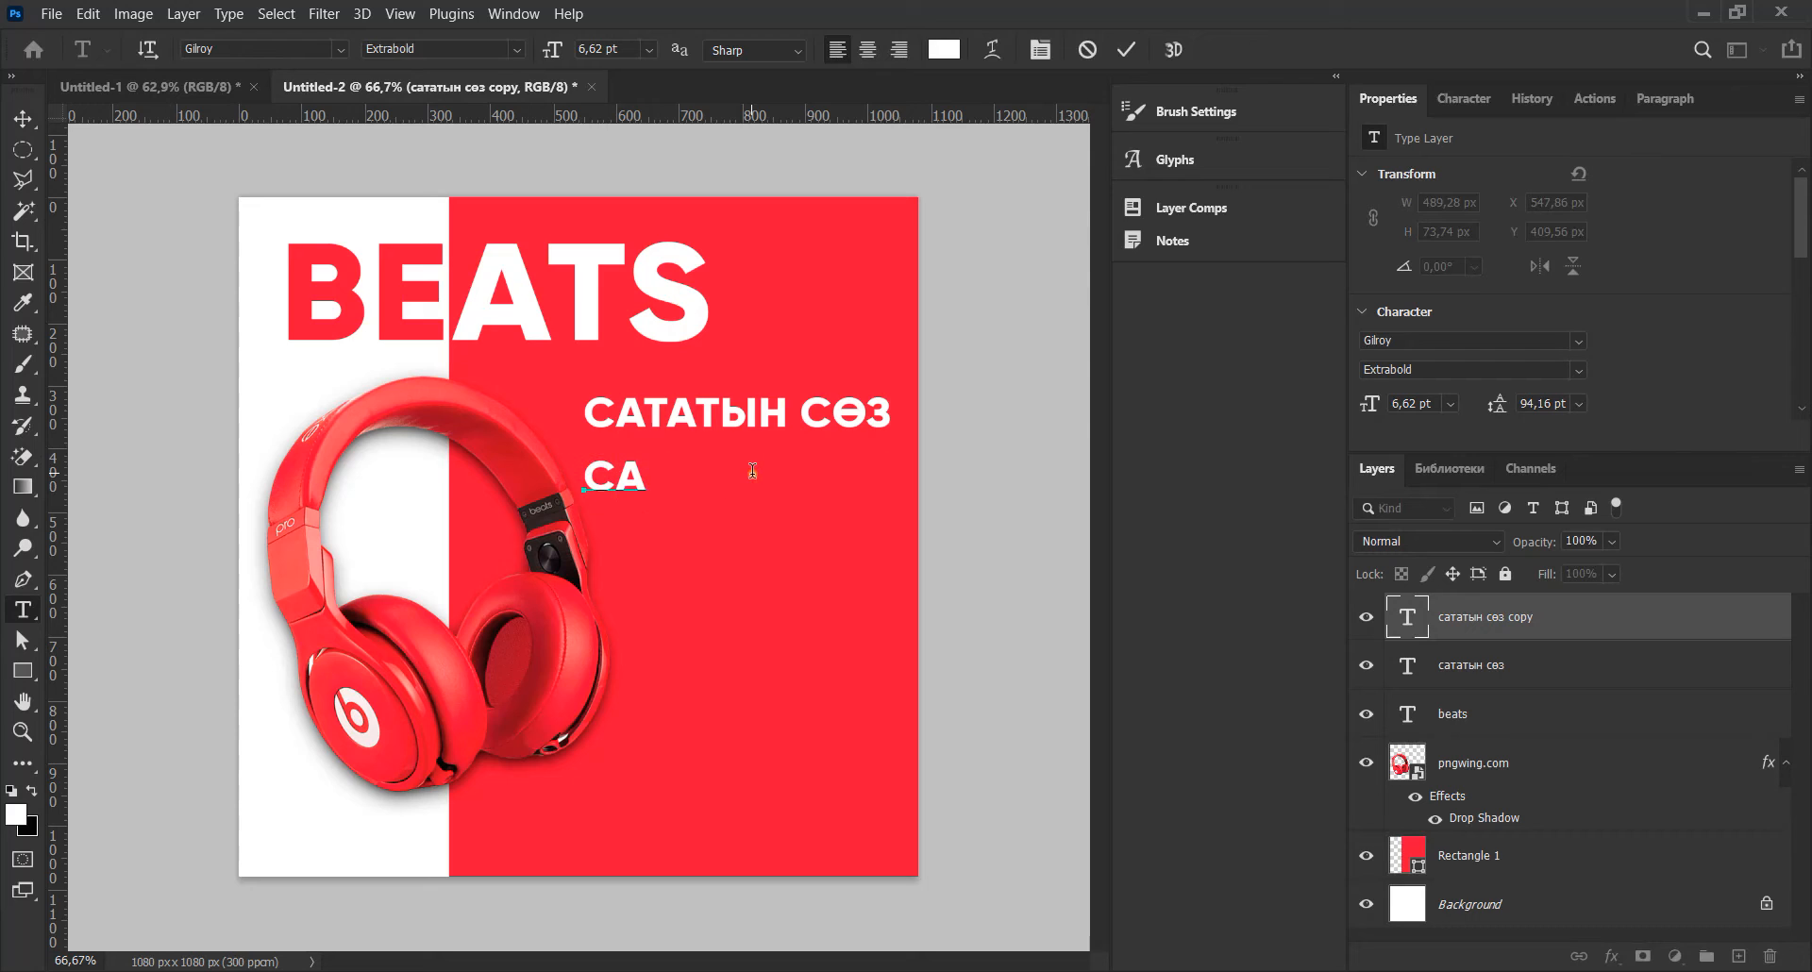
text(ТАТЫН)
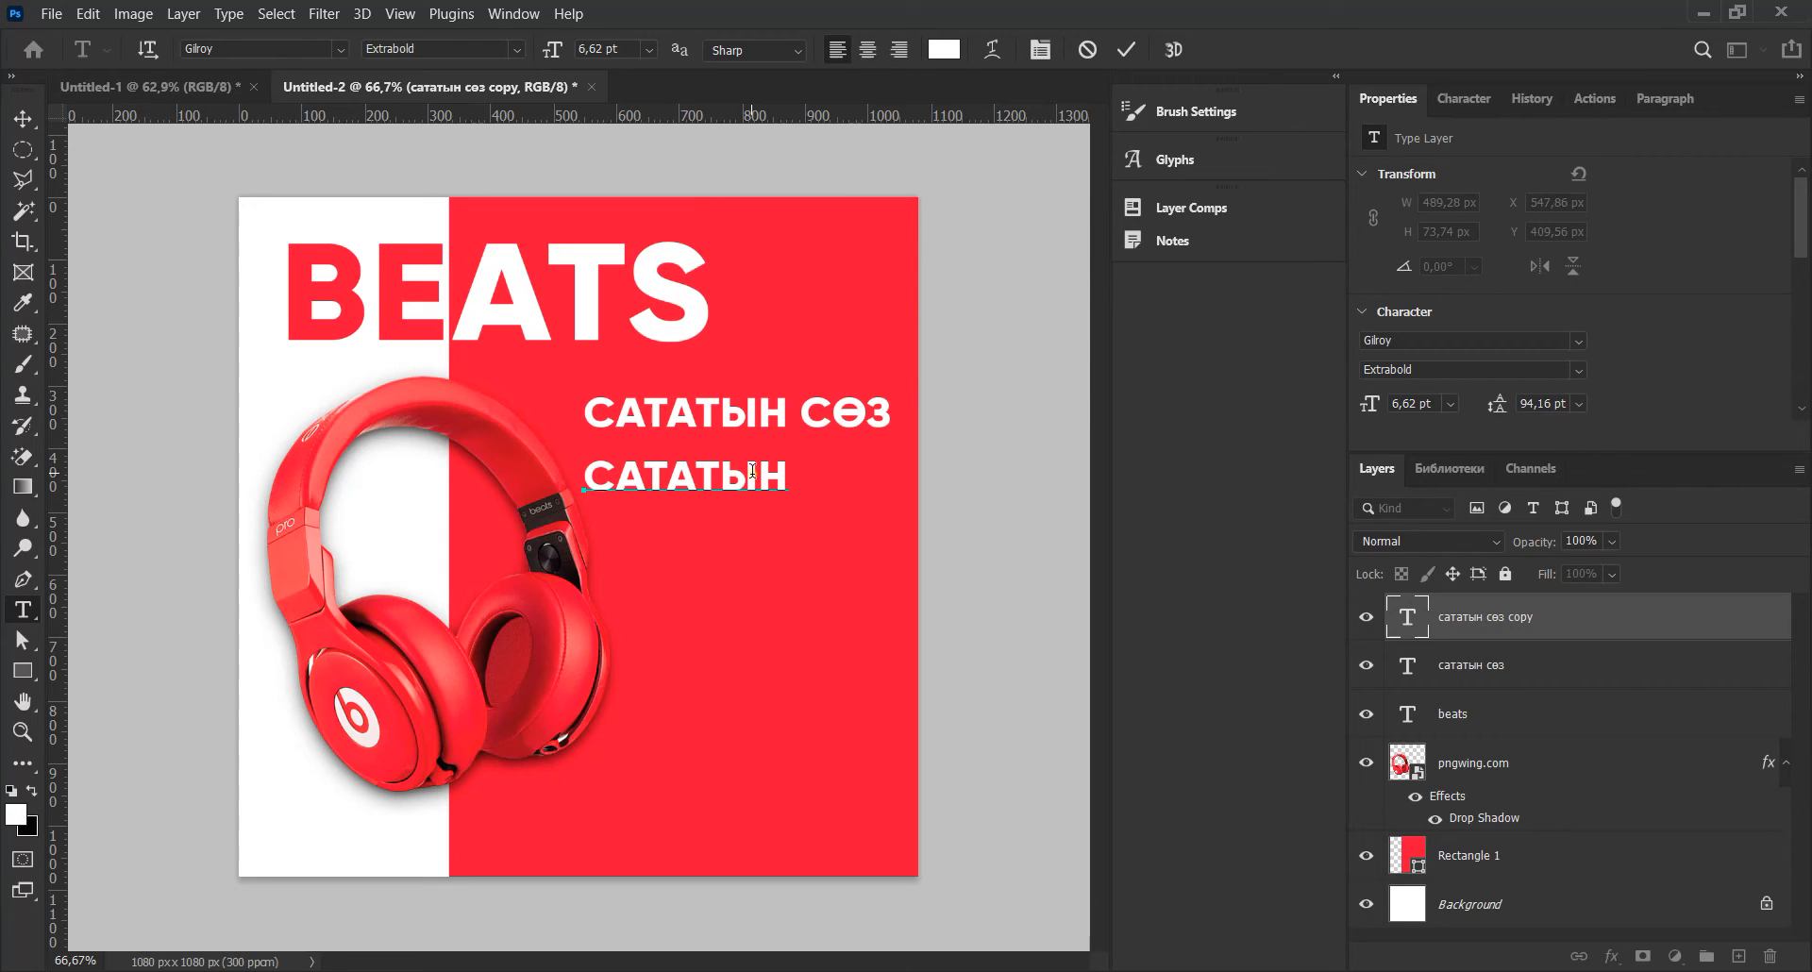
click(1567, 677)
click(1542, 624)
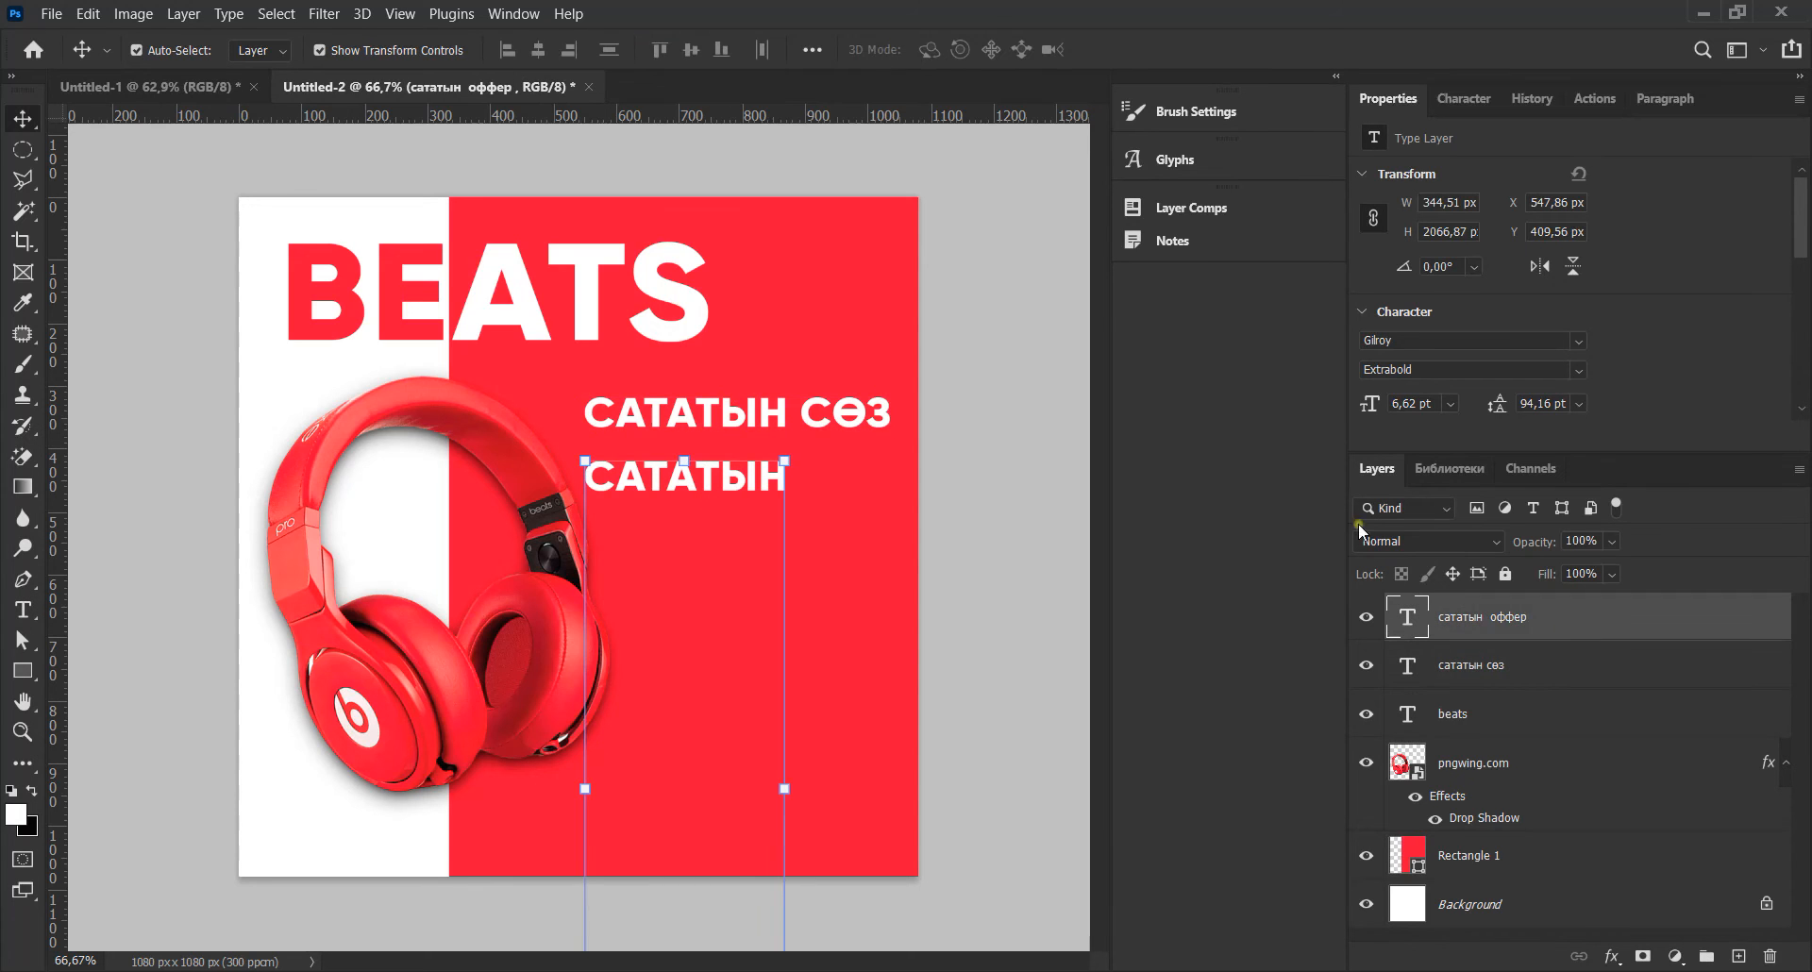
- Set the leading of the САТАТЫН ОФФЕР text to 6 pt
click(1459, 100)
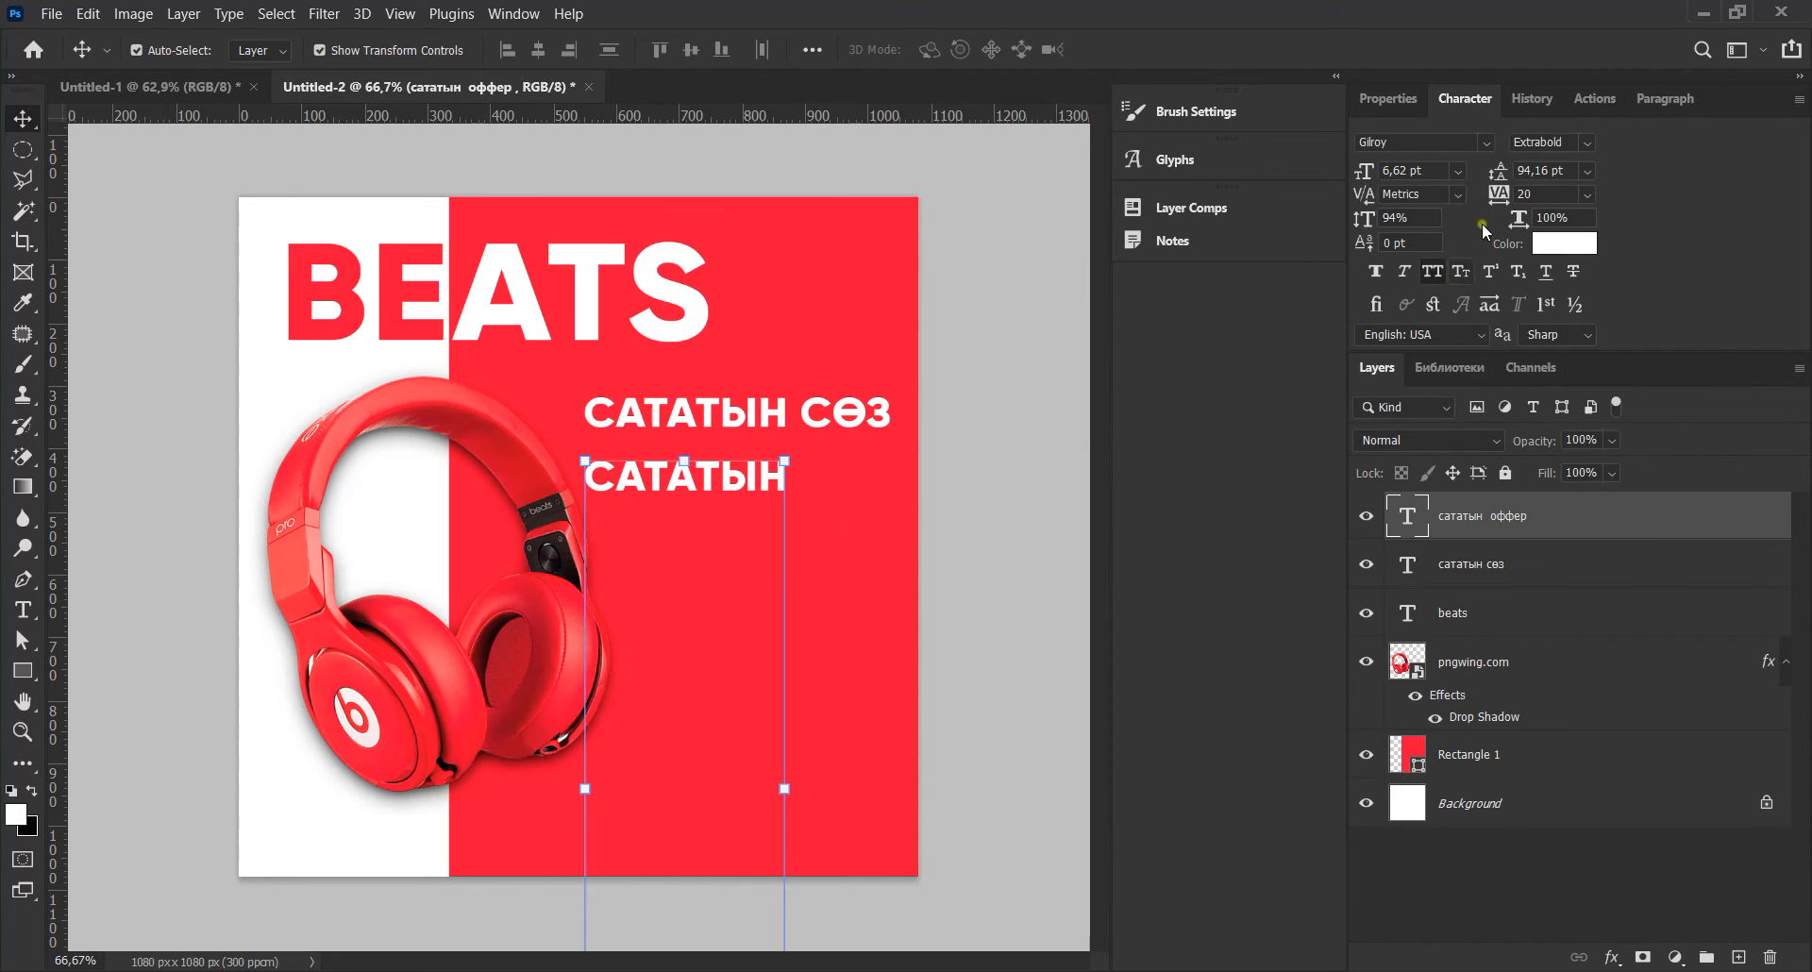
scroll(929, 519, down, 1)
scroll(694, 810, down, 2)
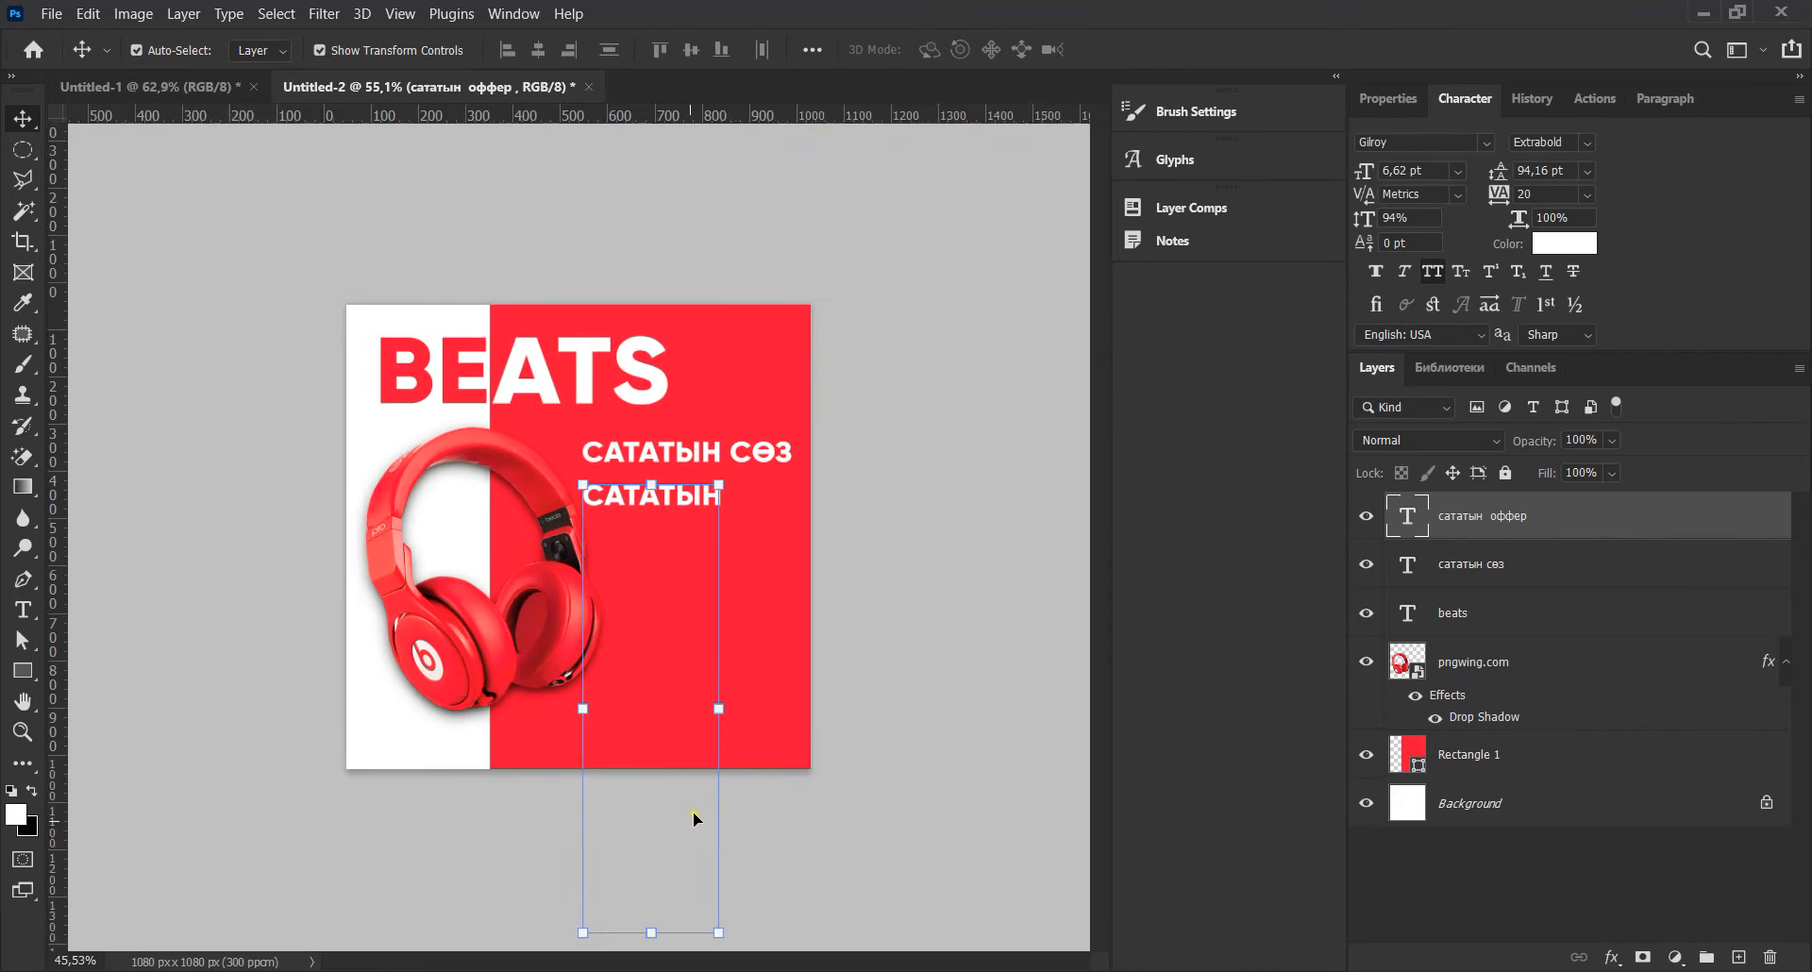
scroll(693, 810, up, 4)
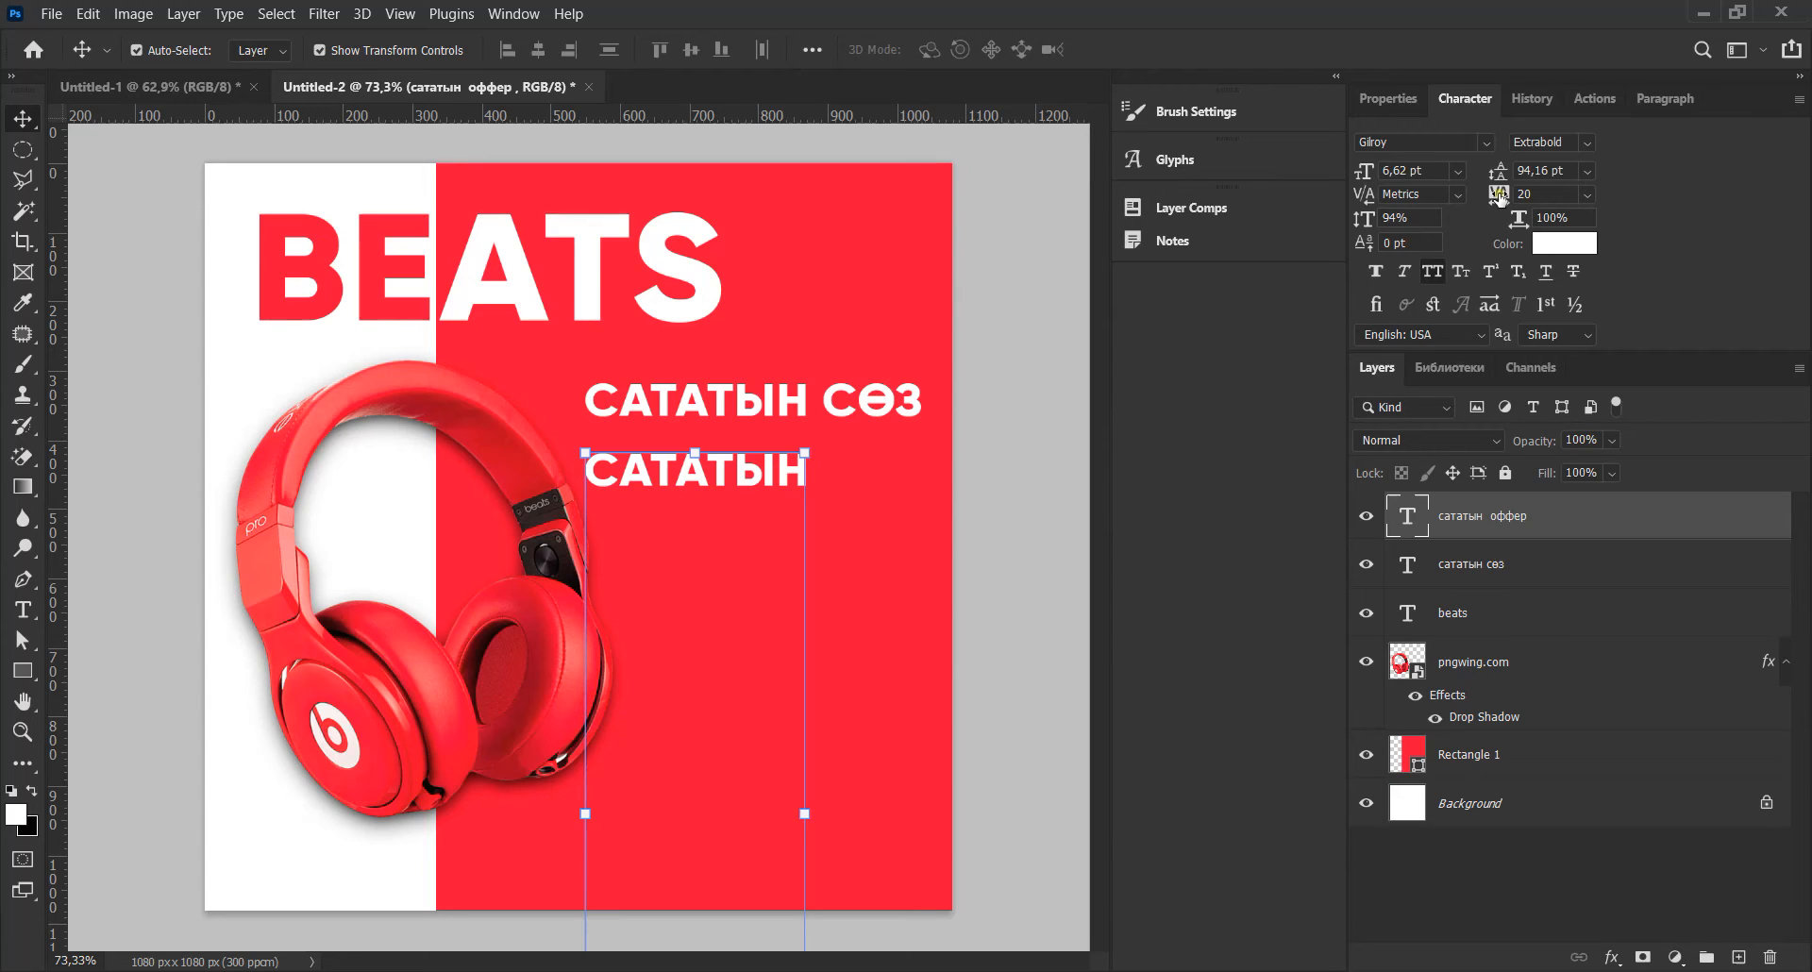
drag(1499, 196, 1398, 198)
key(Down)
key(Down)
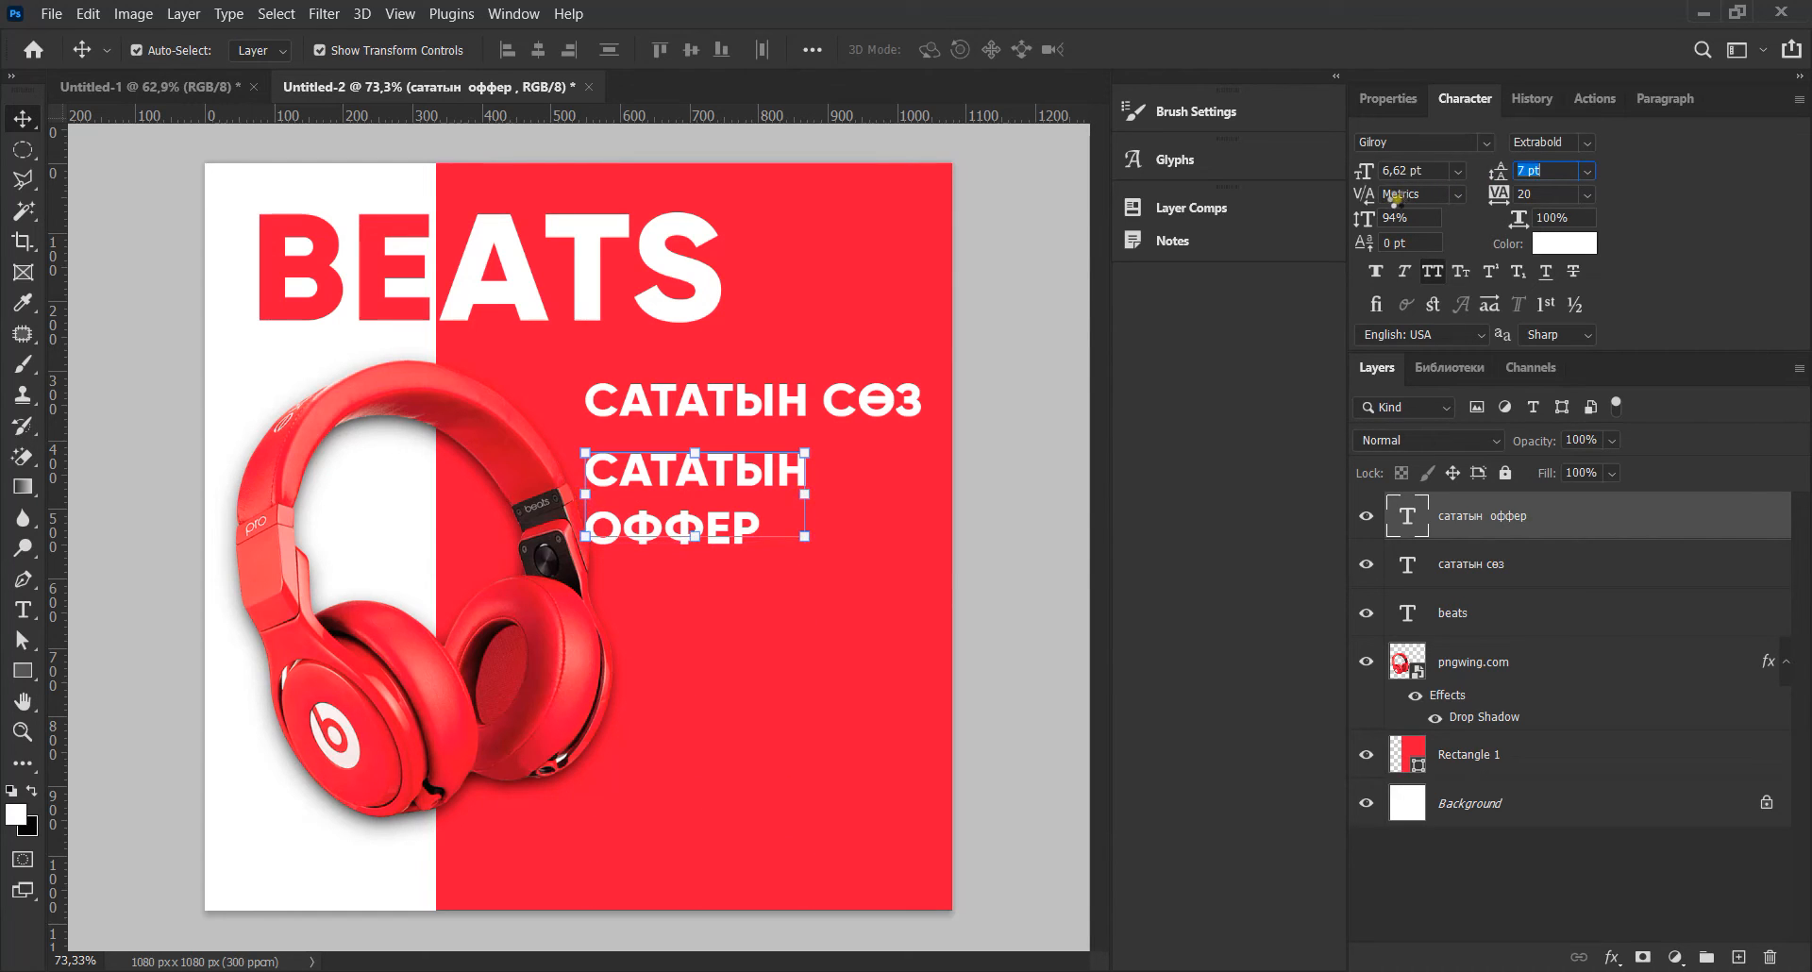
click(1584, 836)
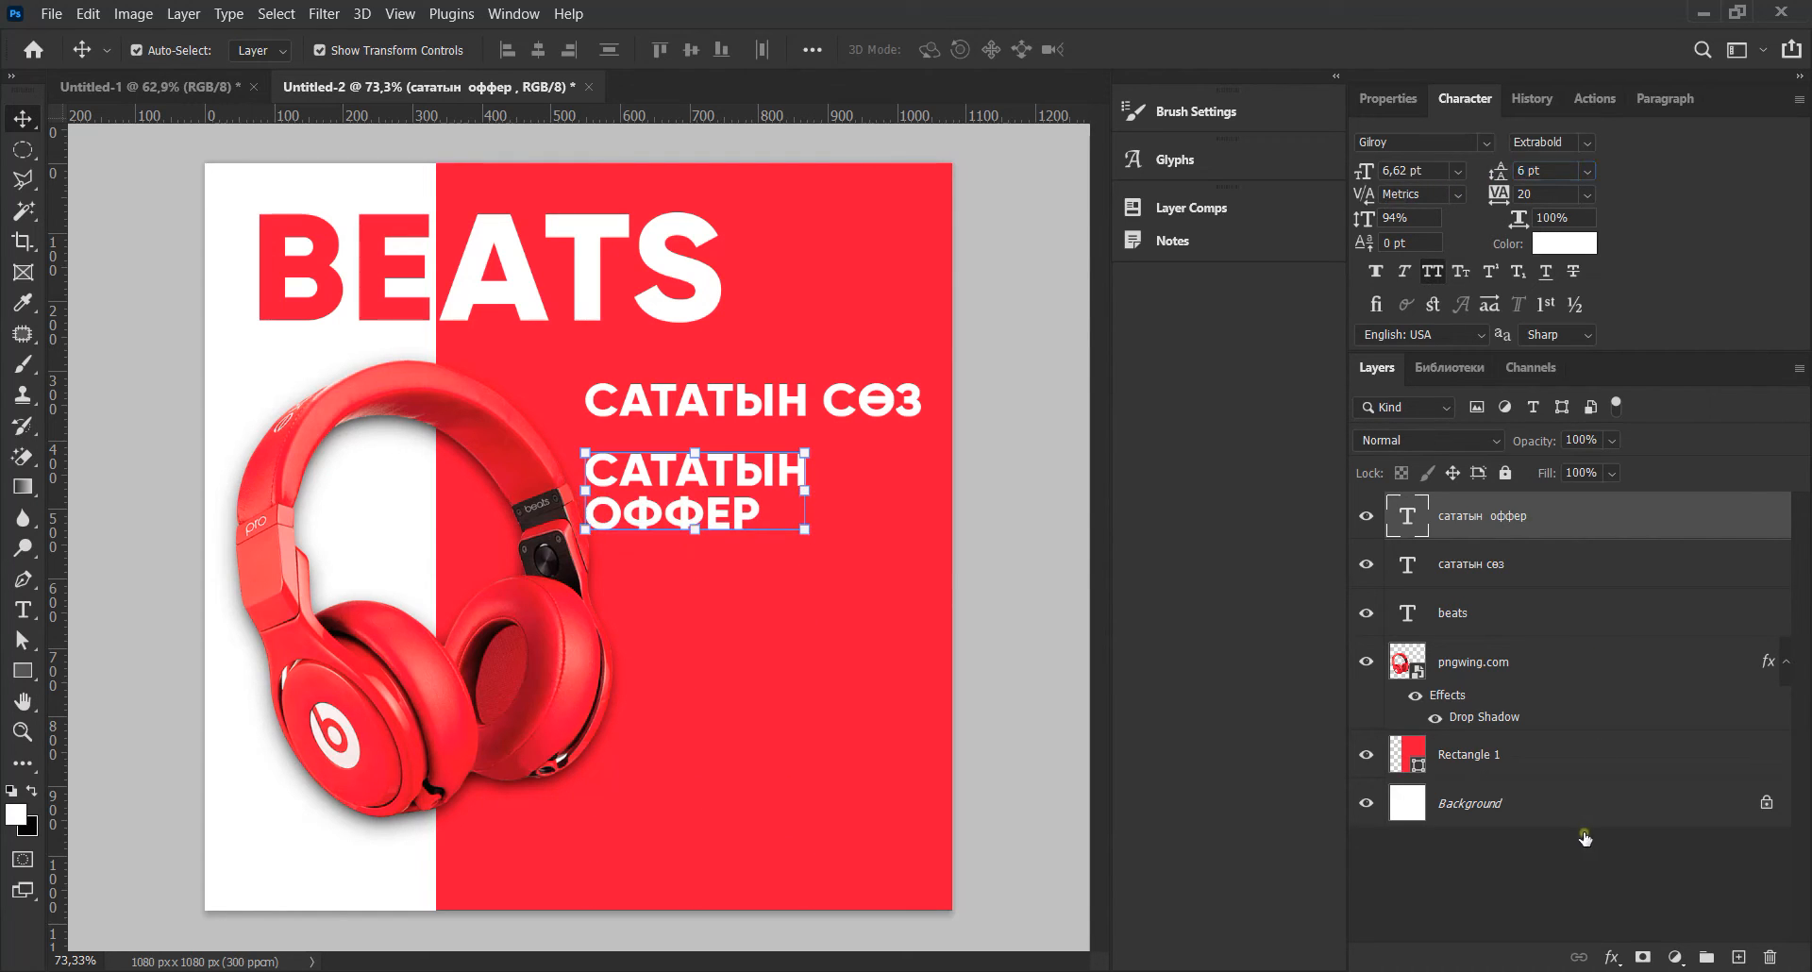
- Right-align the САТАТЫН ОФФЕР text and move it back beside the headphones on the red area
click(765, 481)
click(1395, 107)
key(ctrl+minus)
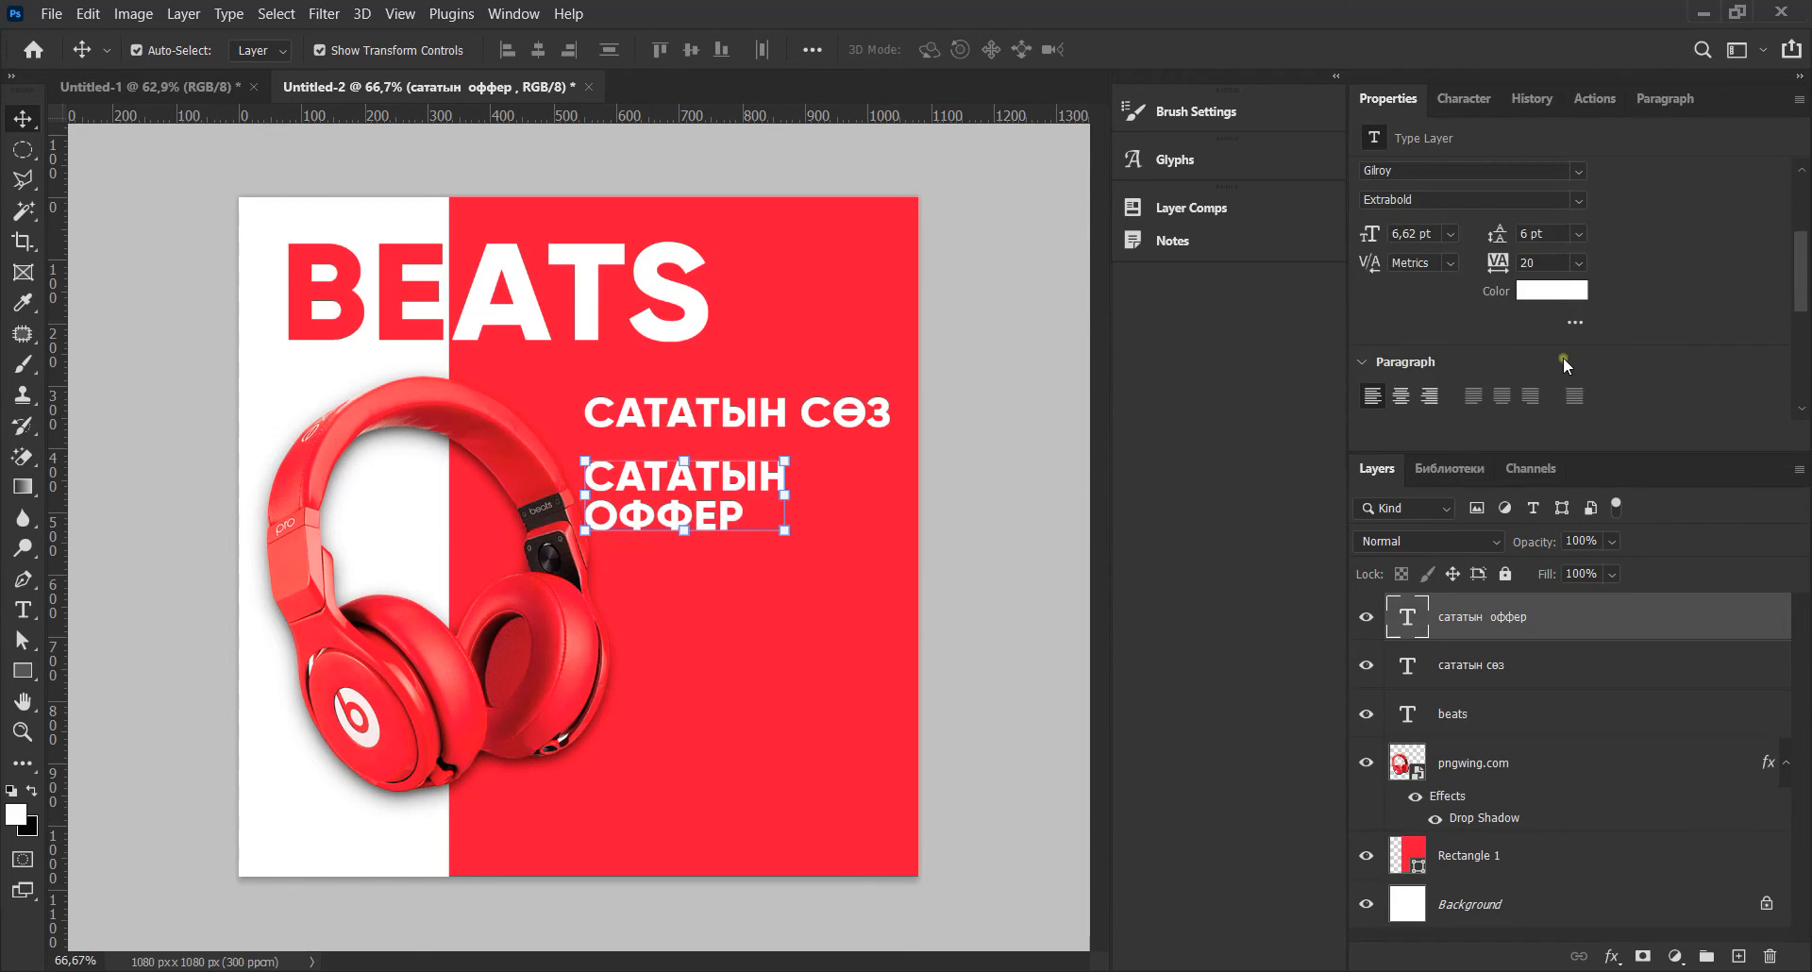
click(1430, 397)
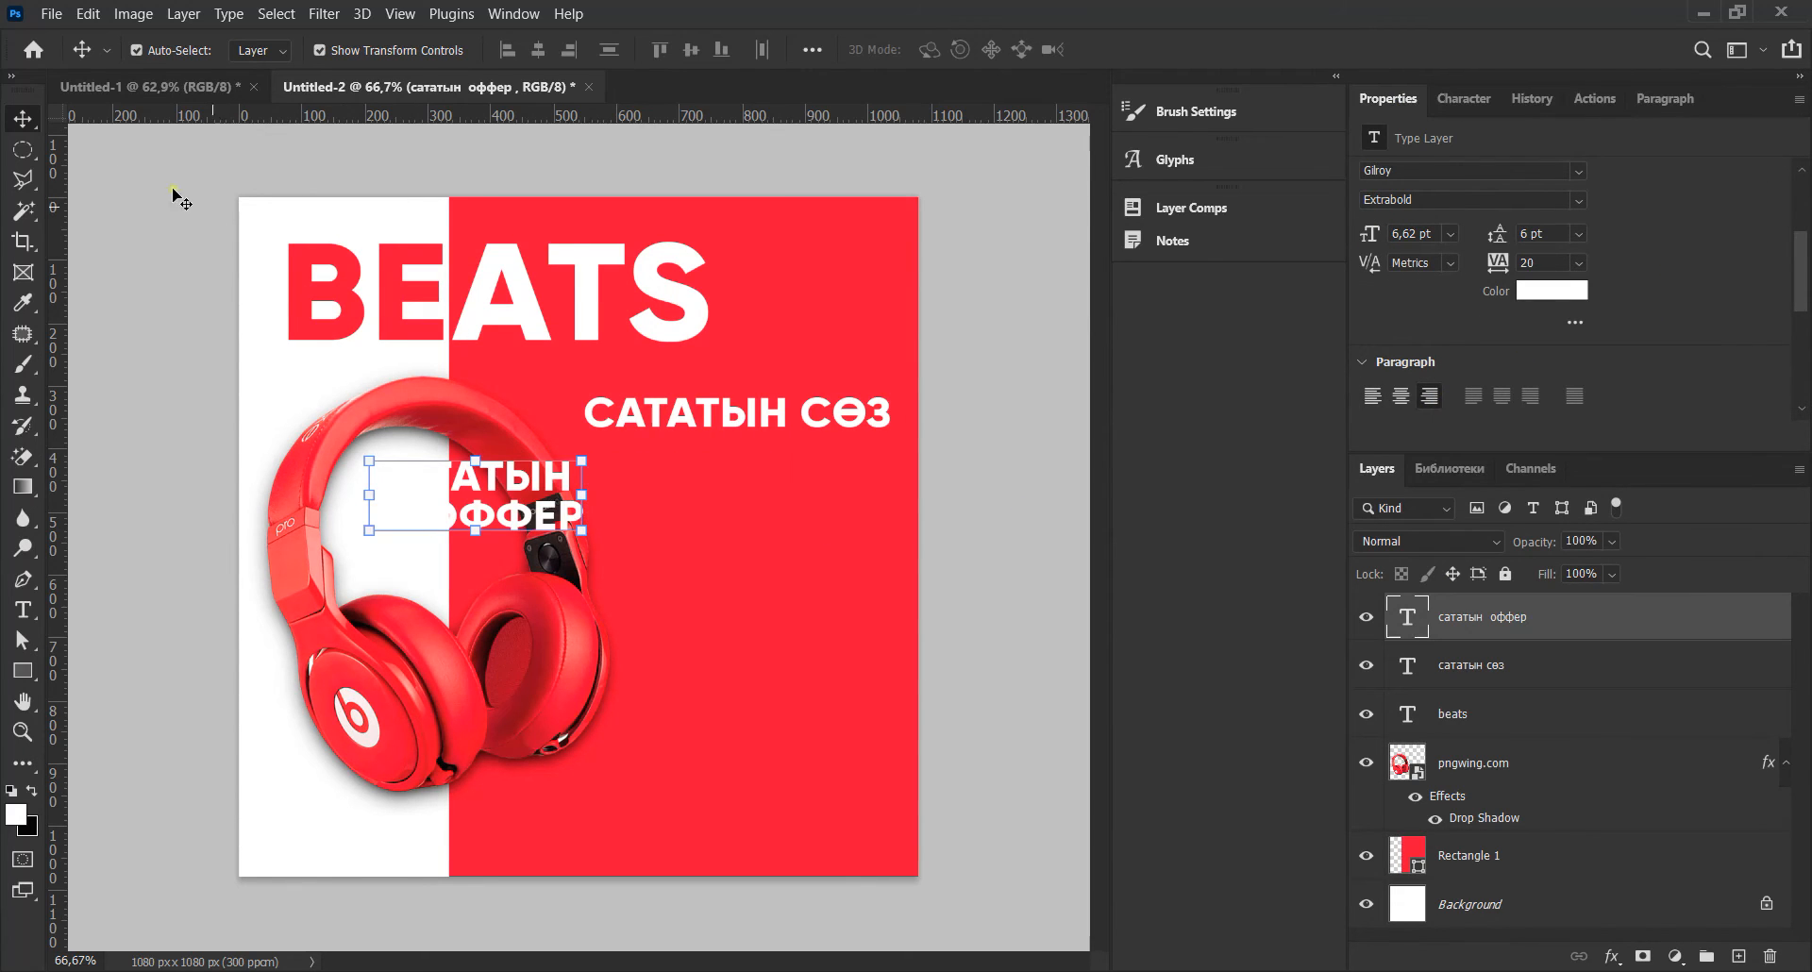
drag(476, 489, 739, 493)
- Scale the САТАТЫН ОФФЕР text to about 133.3% and delete the trailing space after САТАТЫН
drag(845, 534, 917, 528)
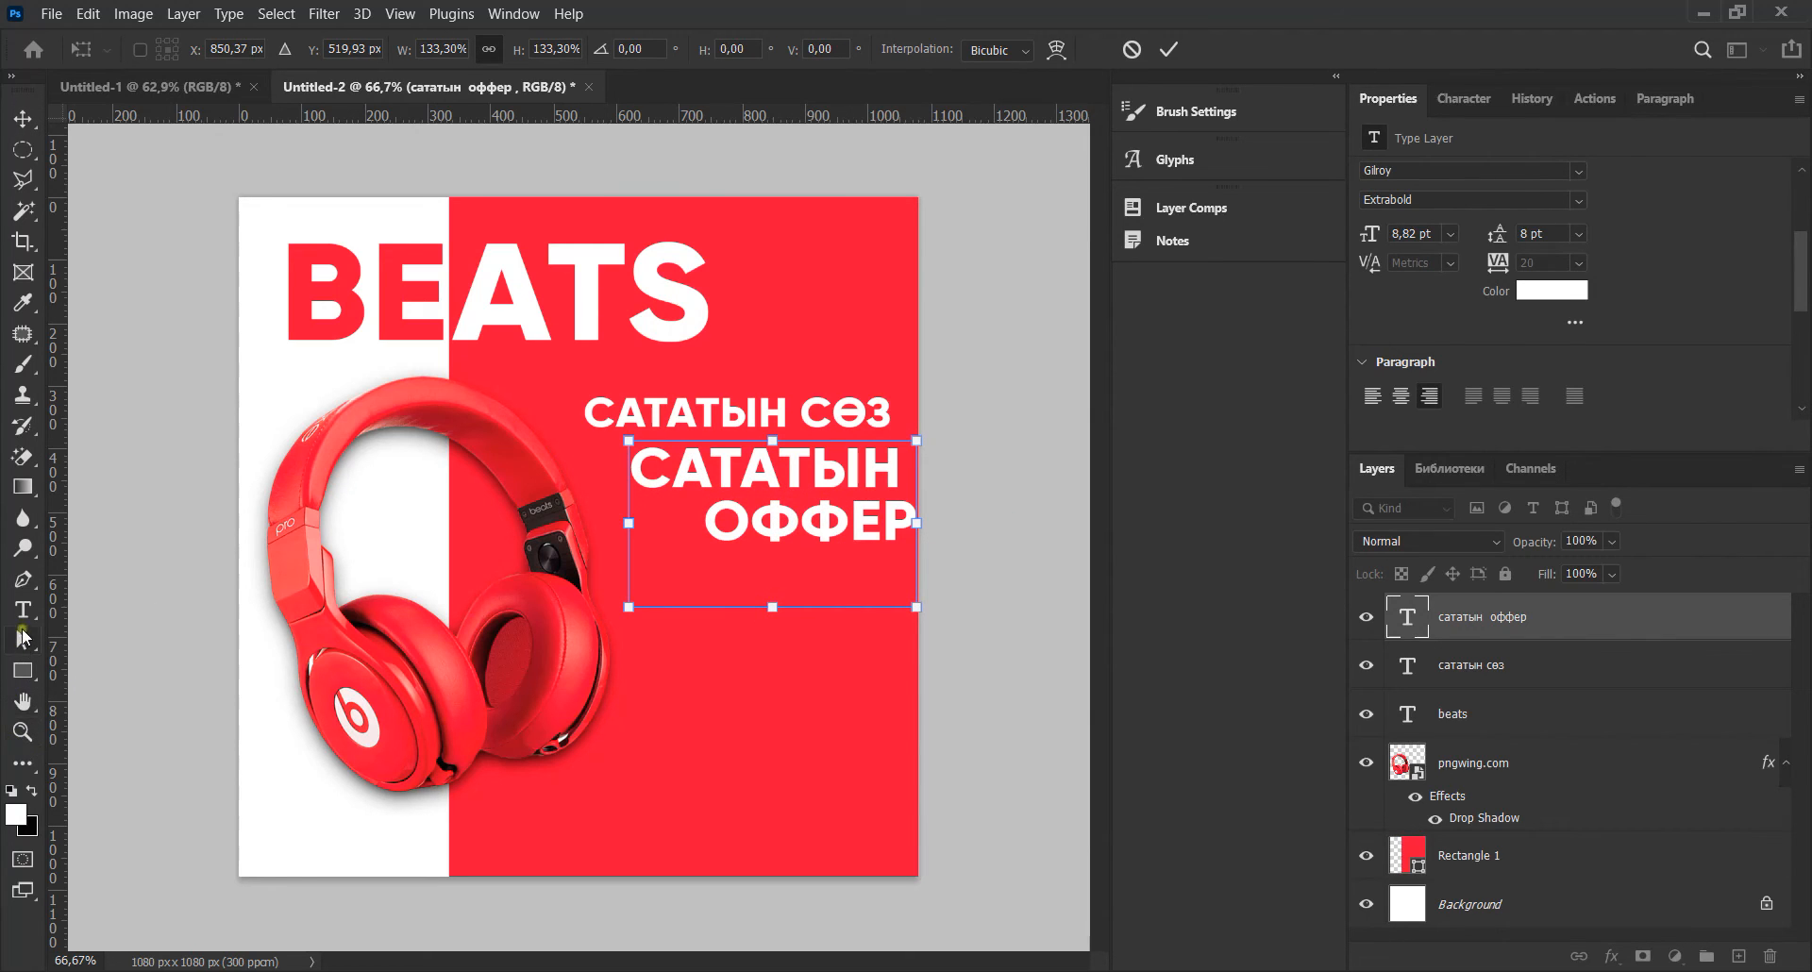
click(22, 610)
click(908, 477)
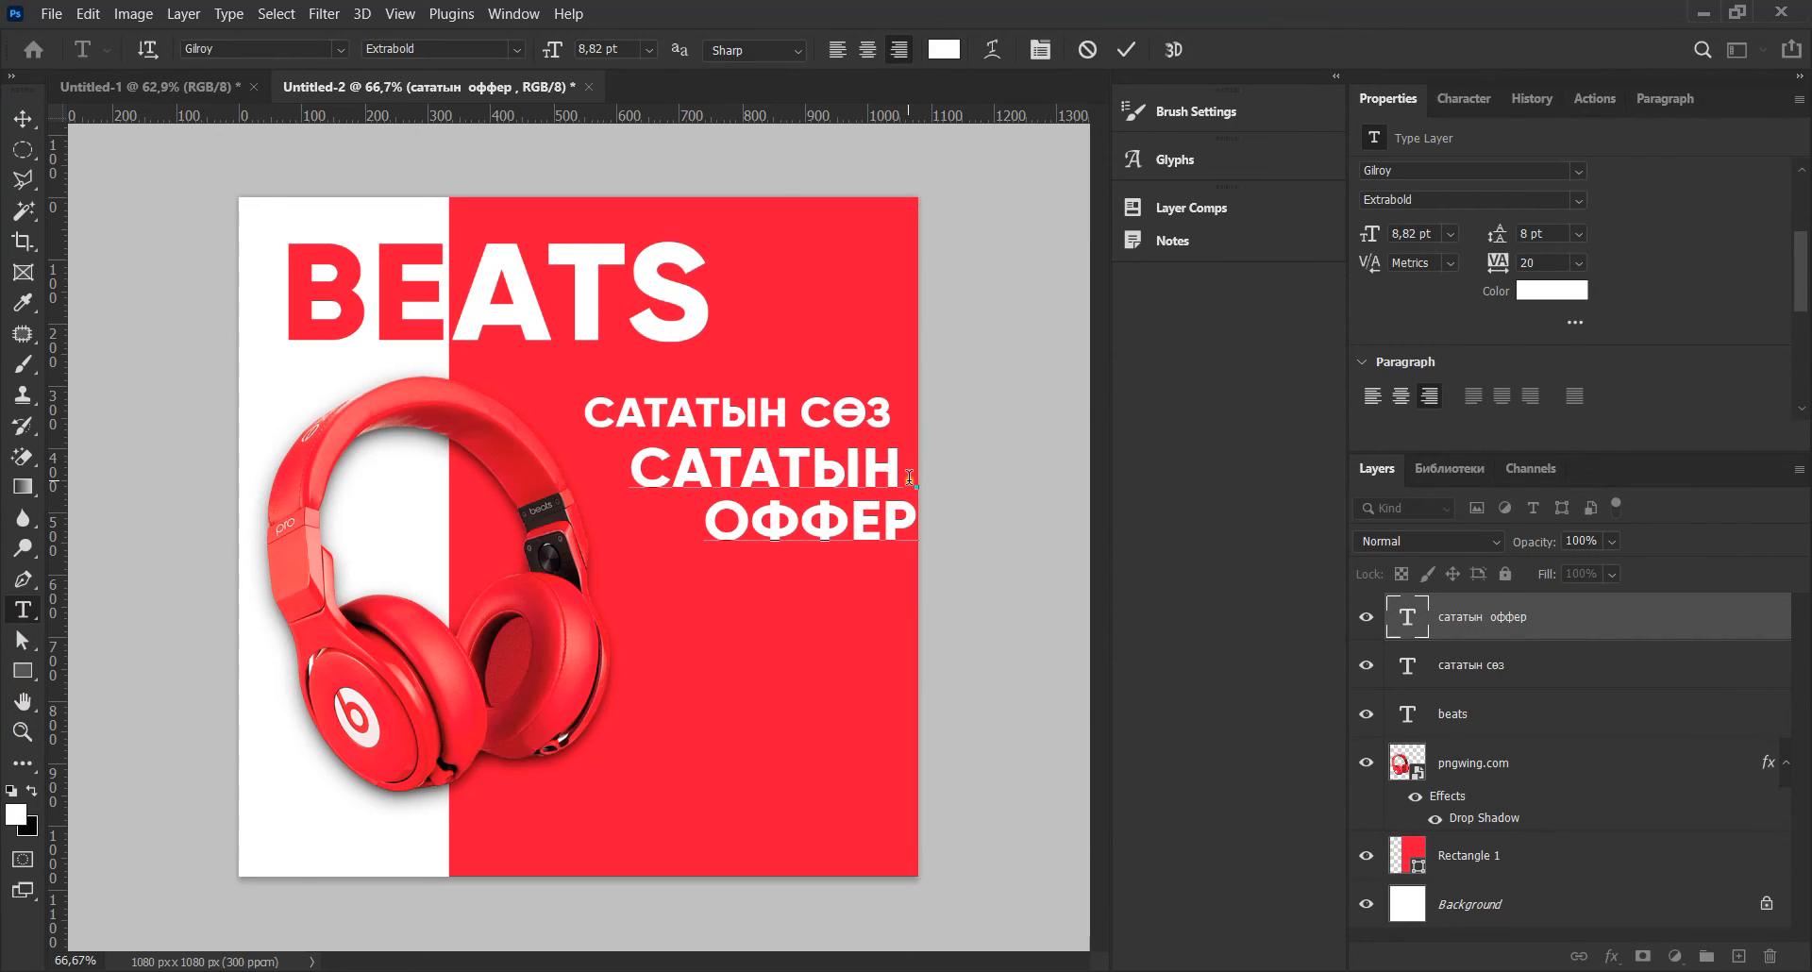
key(BackSpace)
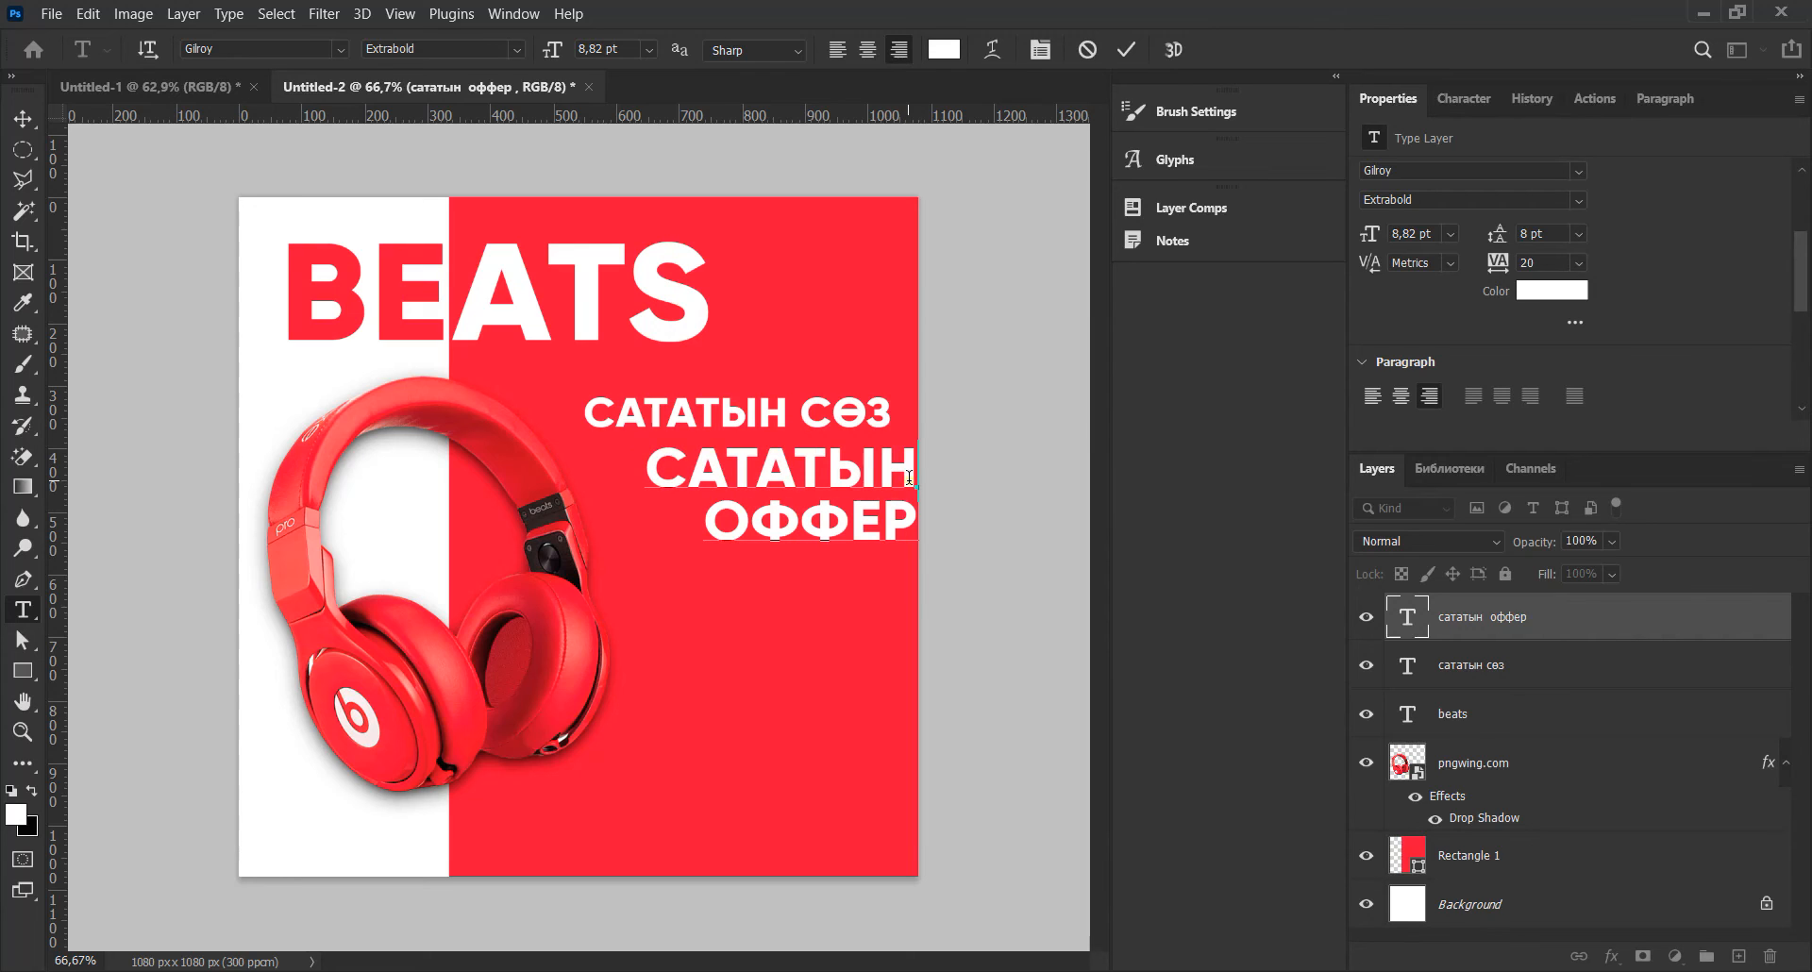
- Move the САТАТЫН ОФФЕР text so its right edge lines up with the САТАТЫН СӨЗ line above it
click(23, 119)
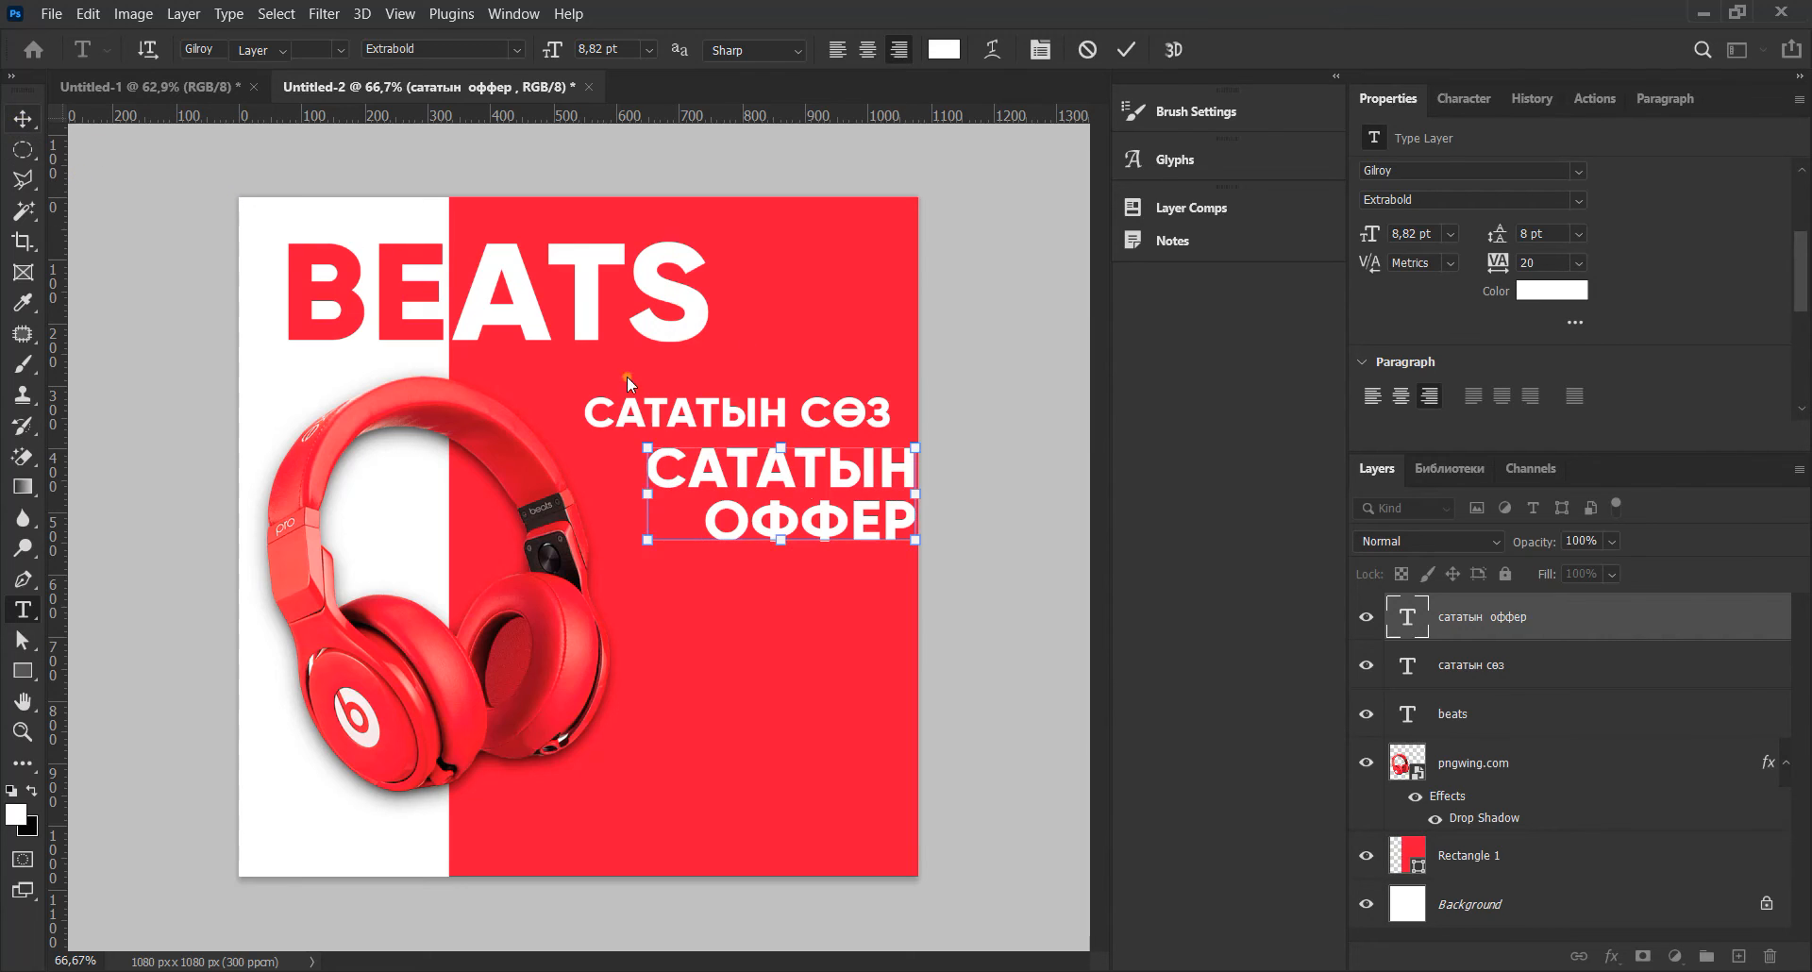
drag(811, 479, 778, 484)
key(ctrl+t)
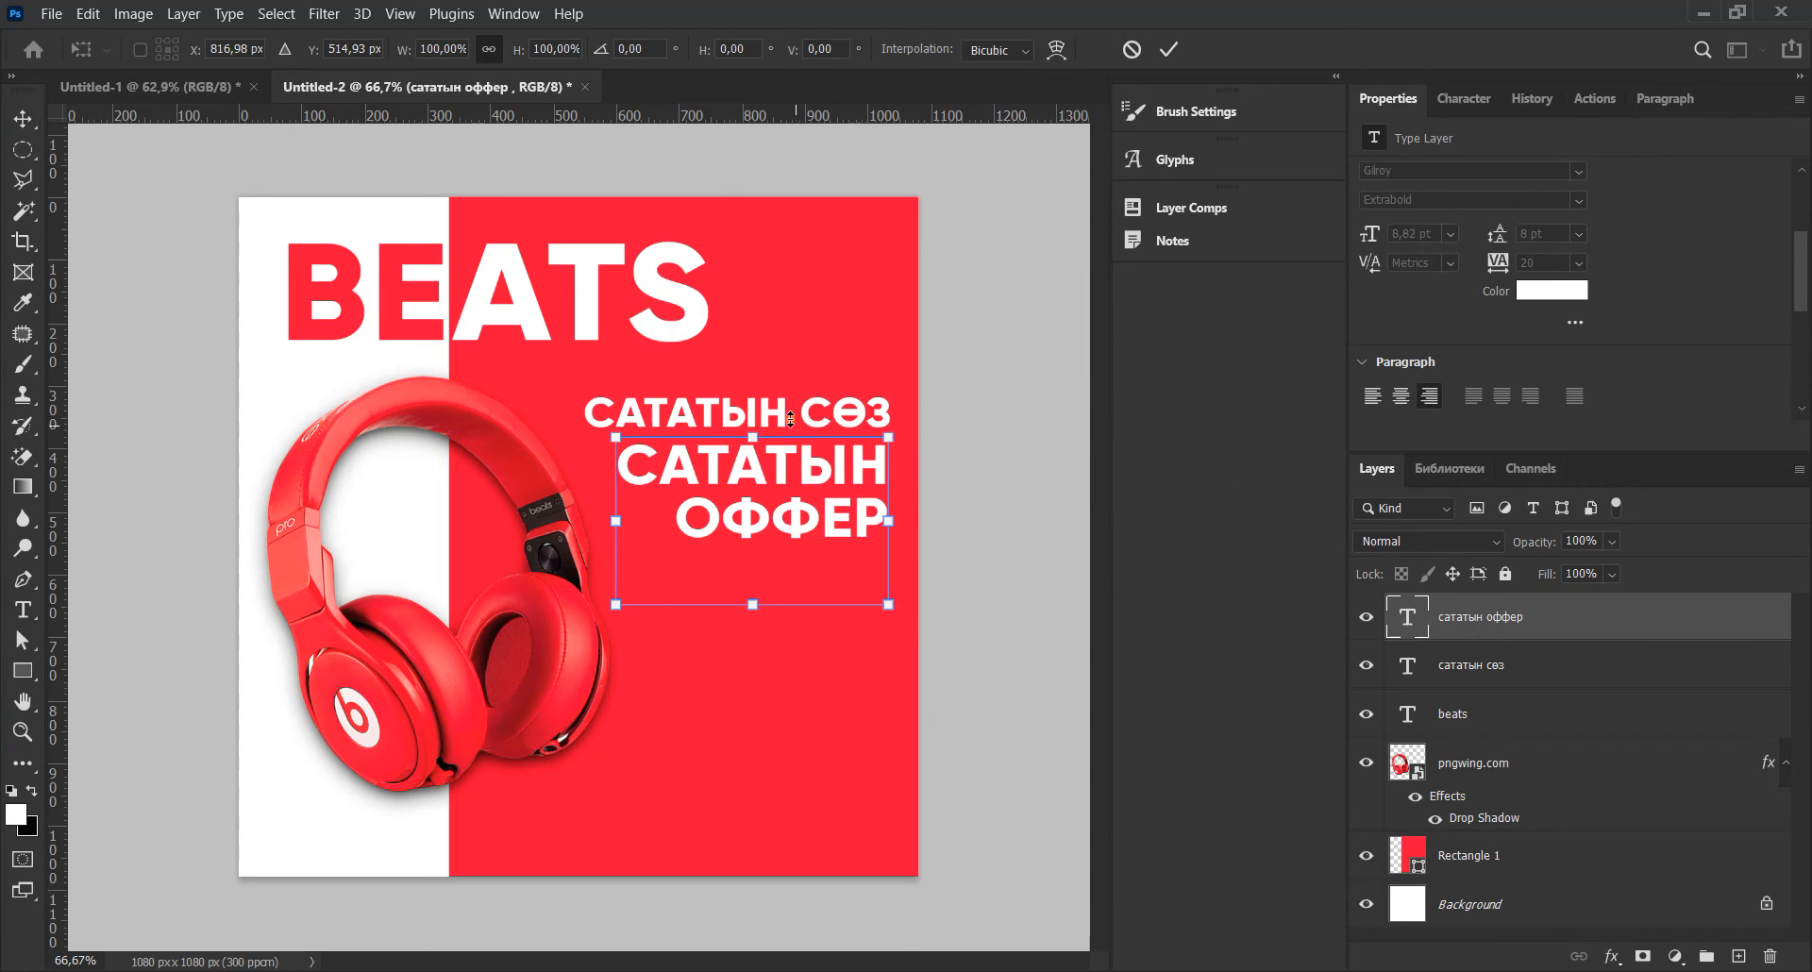
- Set the colour of the САТАТЫН СӨЗ text to near-black #110f0f
click(789, 425)
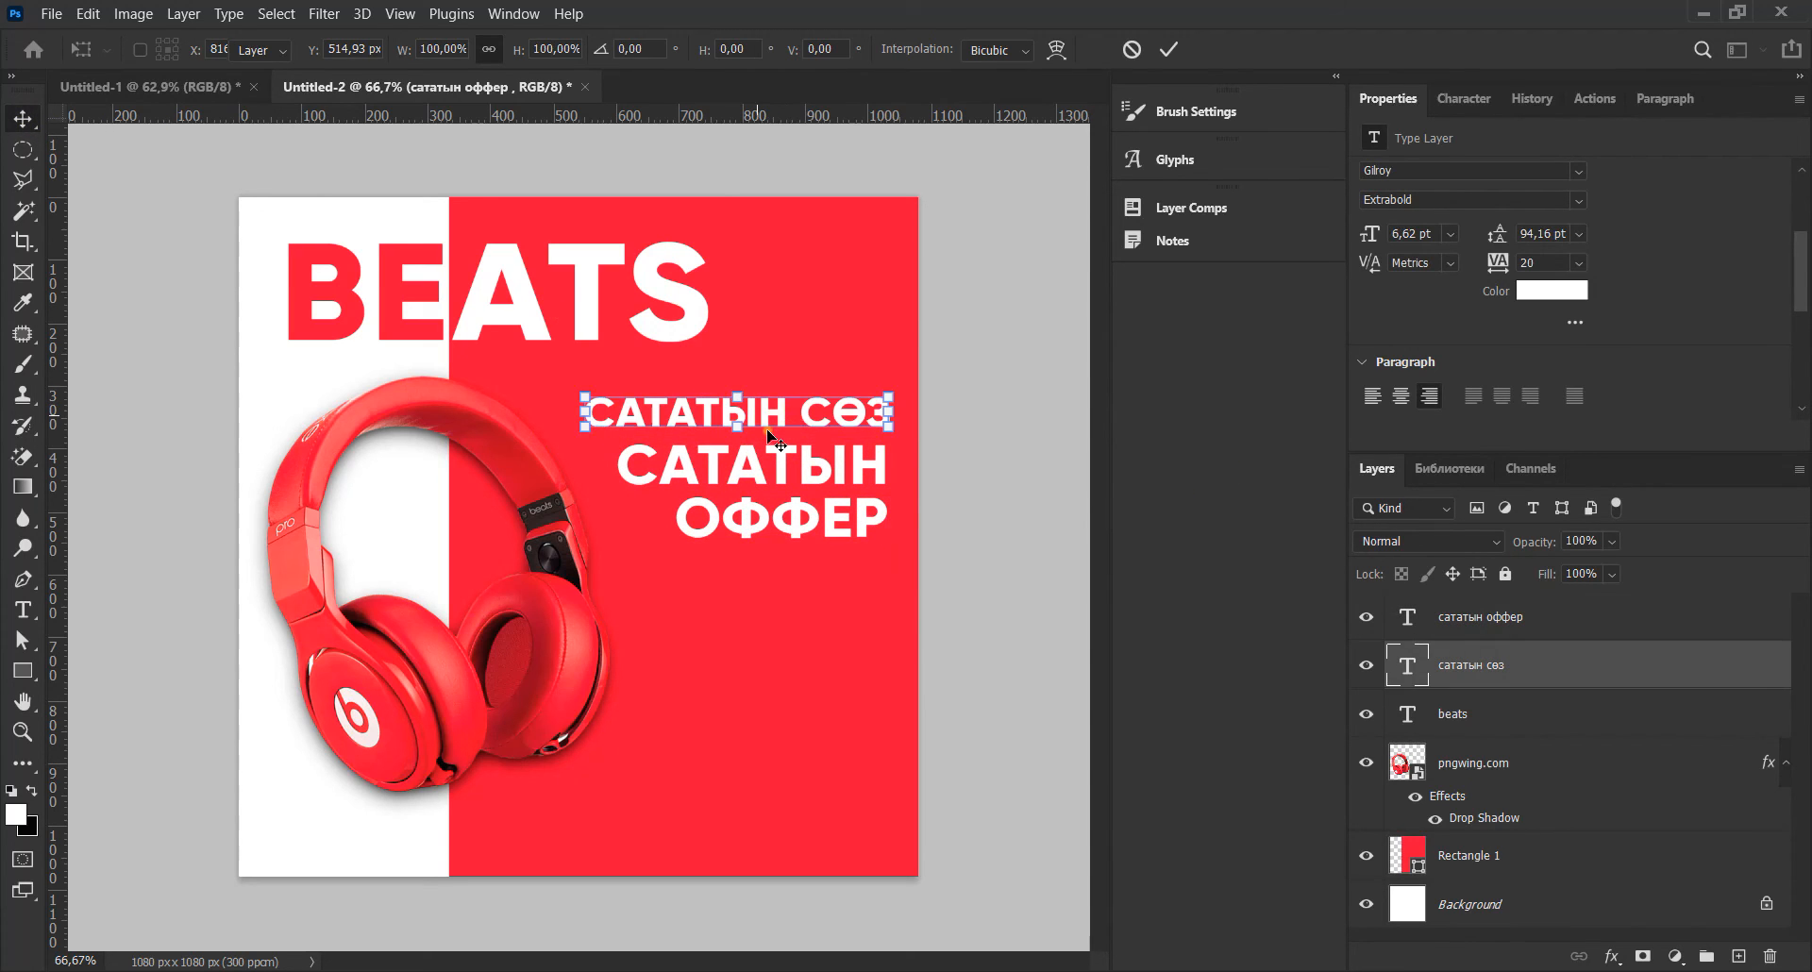
click(1551, 289)
text(000000)
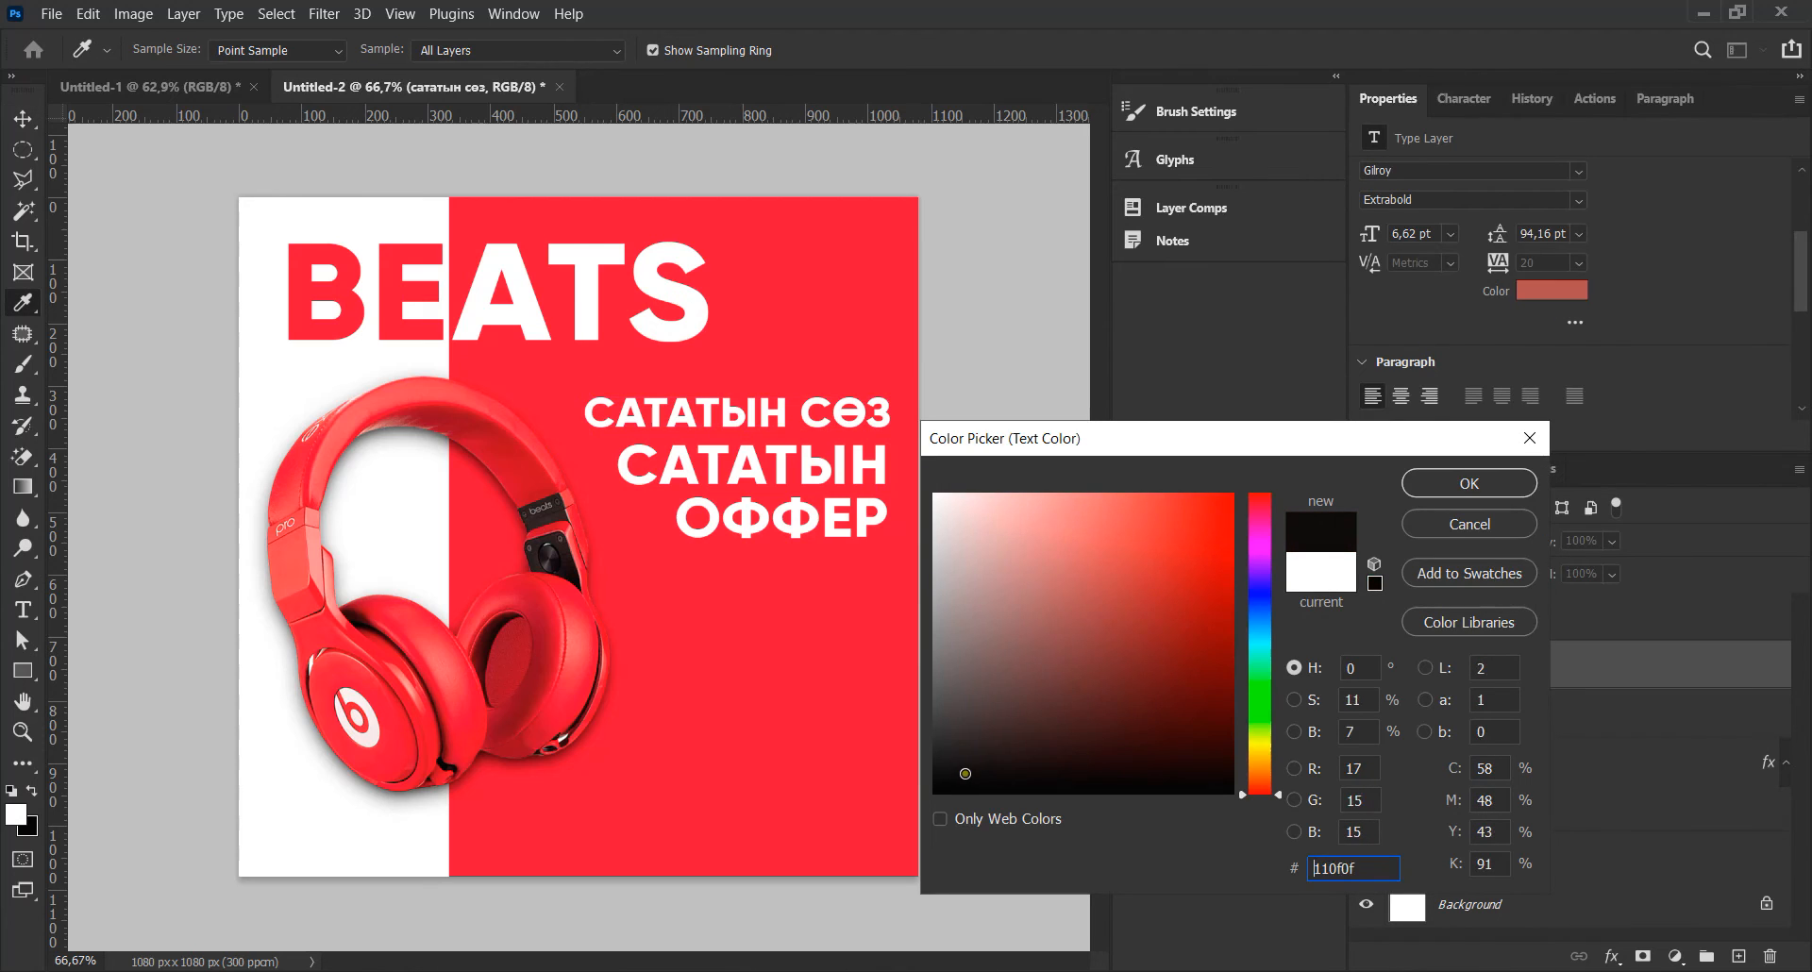
click(1470, 483)
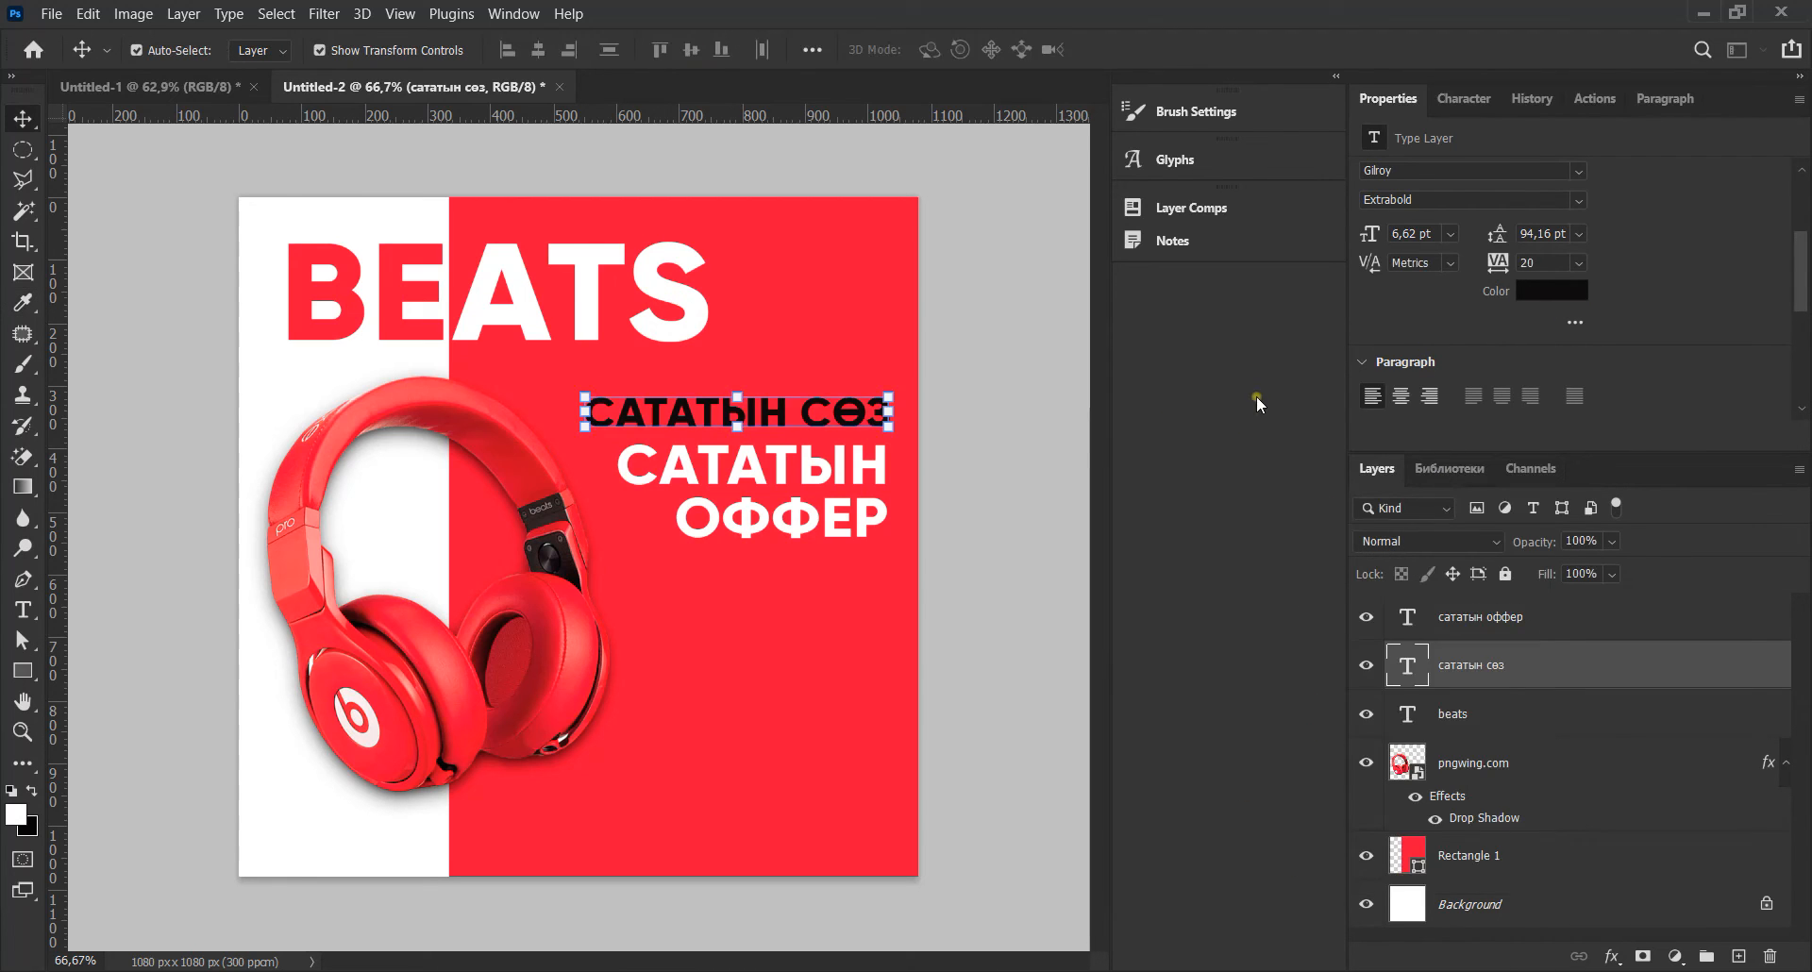
click(1021, 383)
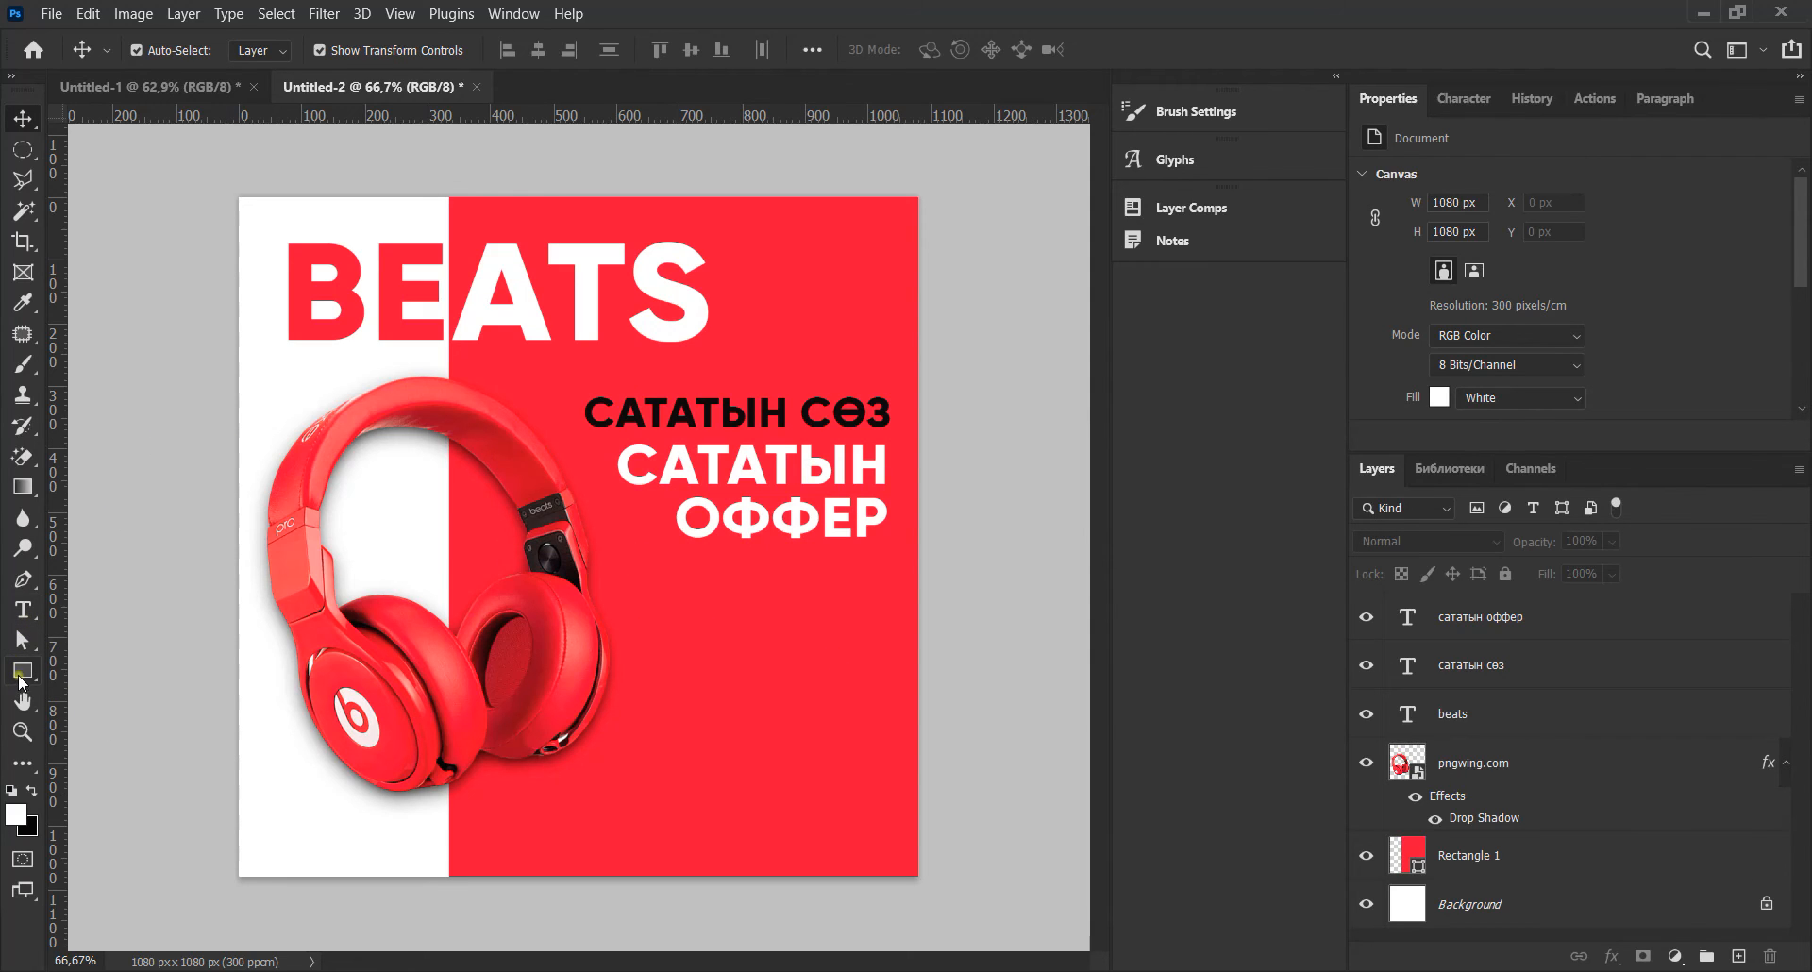
- Duplicate the САТАТЫН СӨЗ text about 500 px below the original and change the copy to КУПИТЬ
click(23, 611)
click(23, 119)
drag(710, 419, 709, 735)
double_click(708, 729)
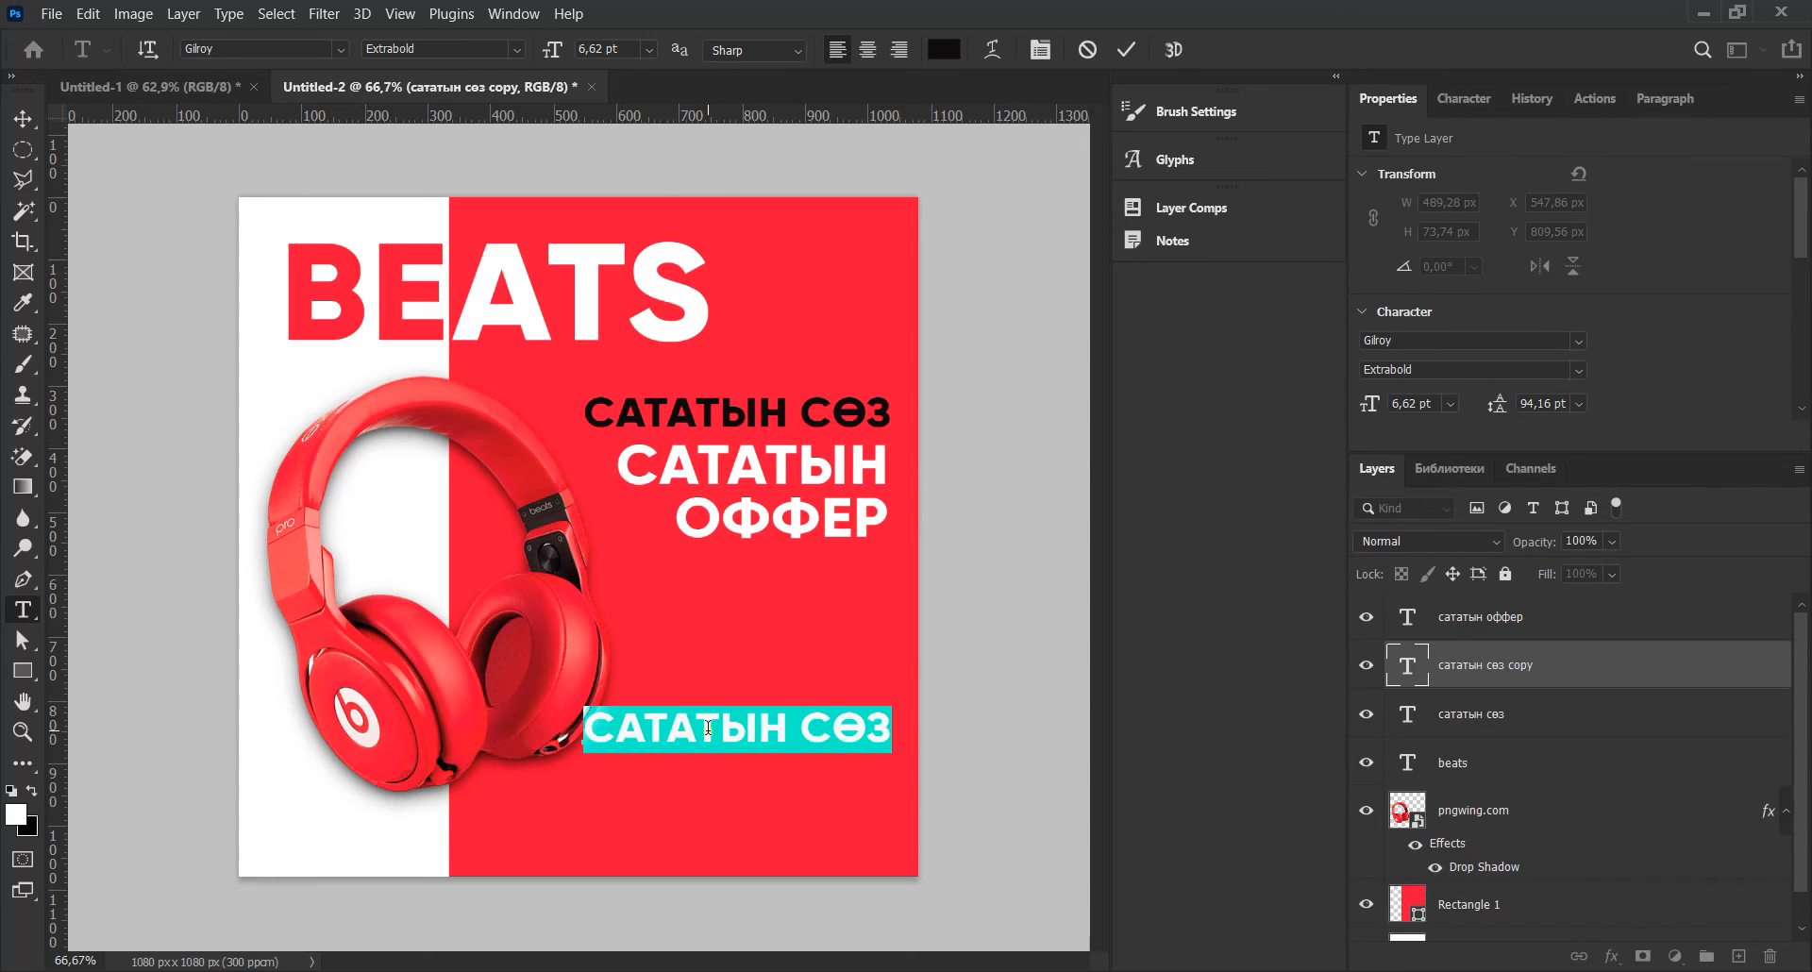
text(С)
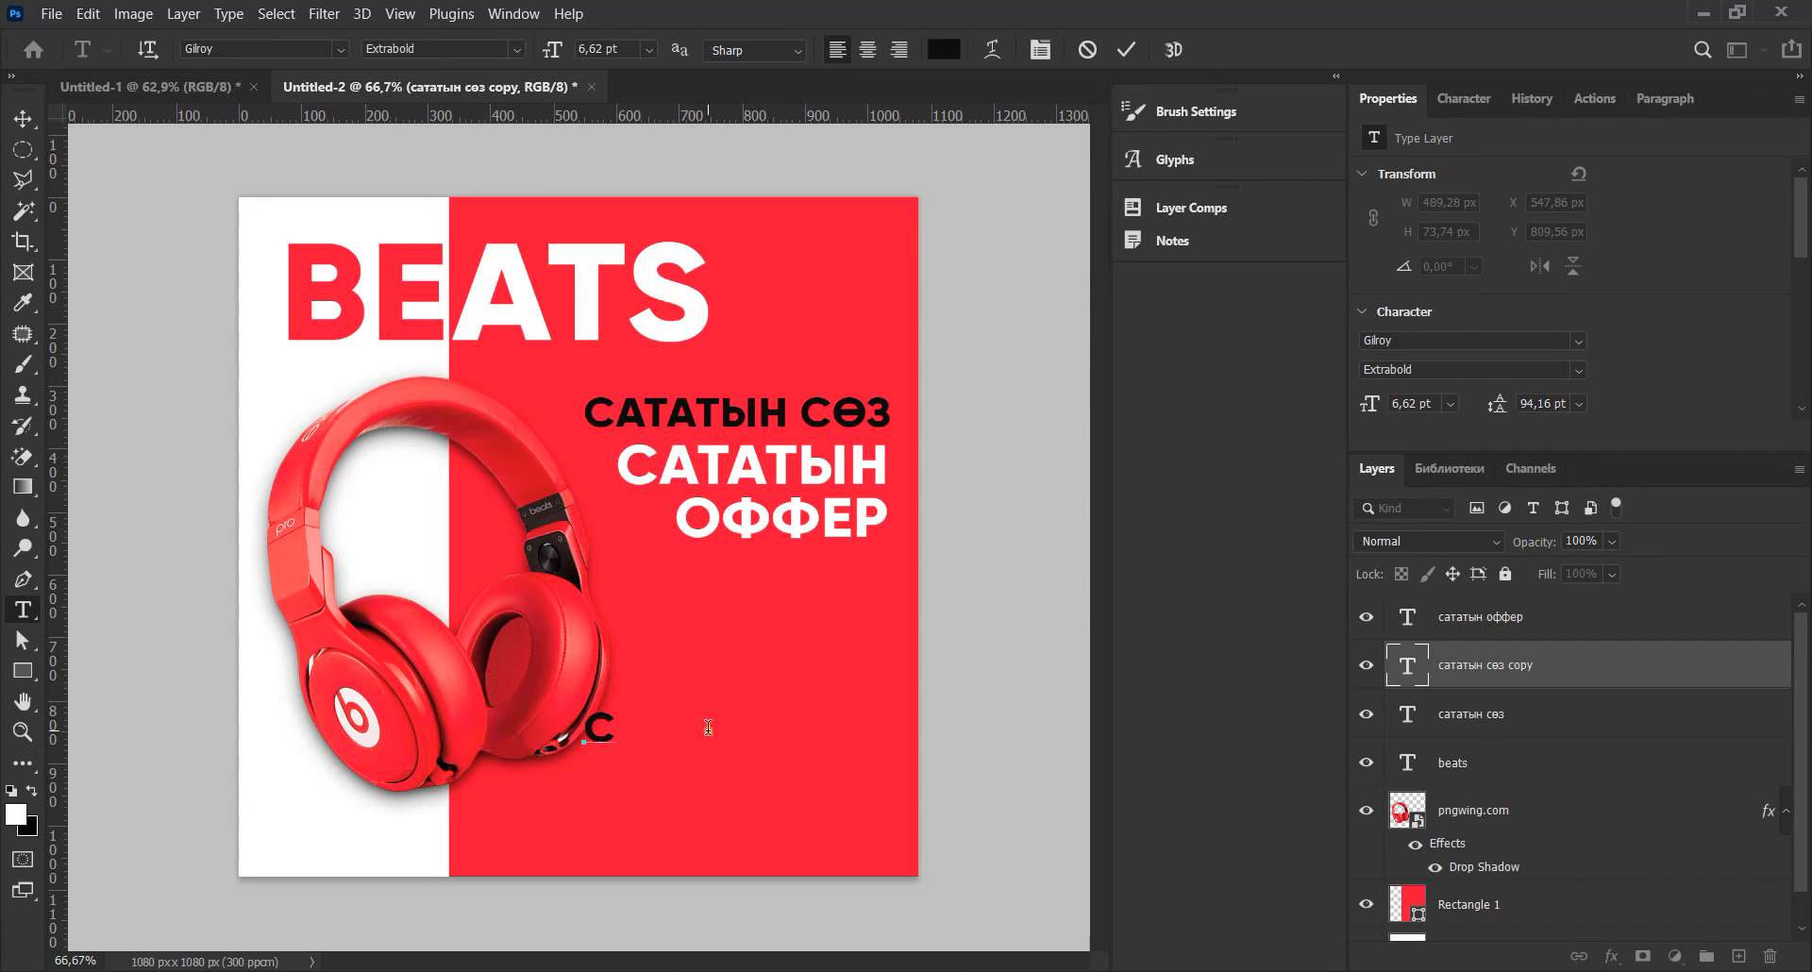
key(BackSpace)
text(КУПИТЬ)
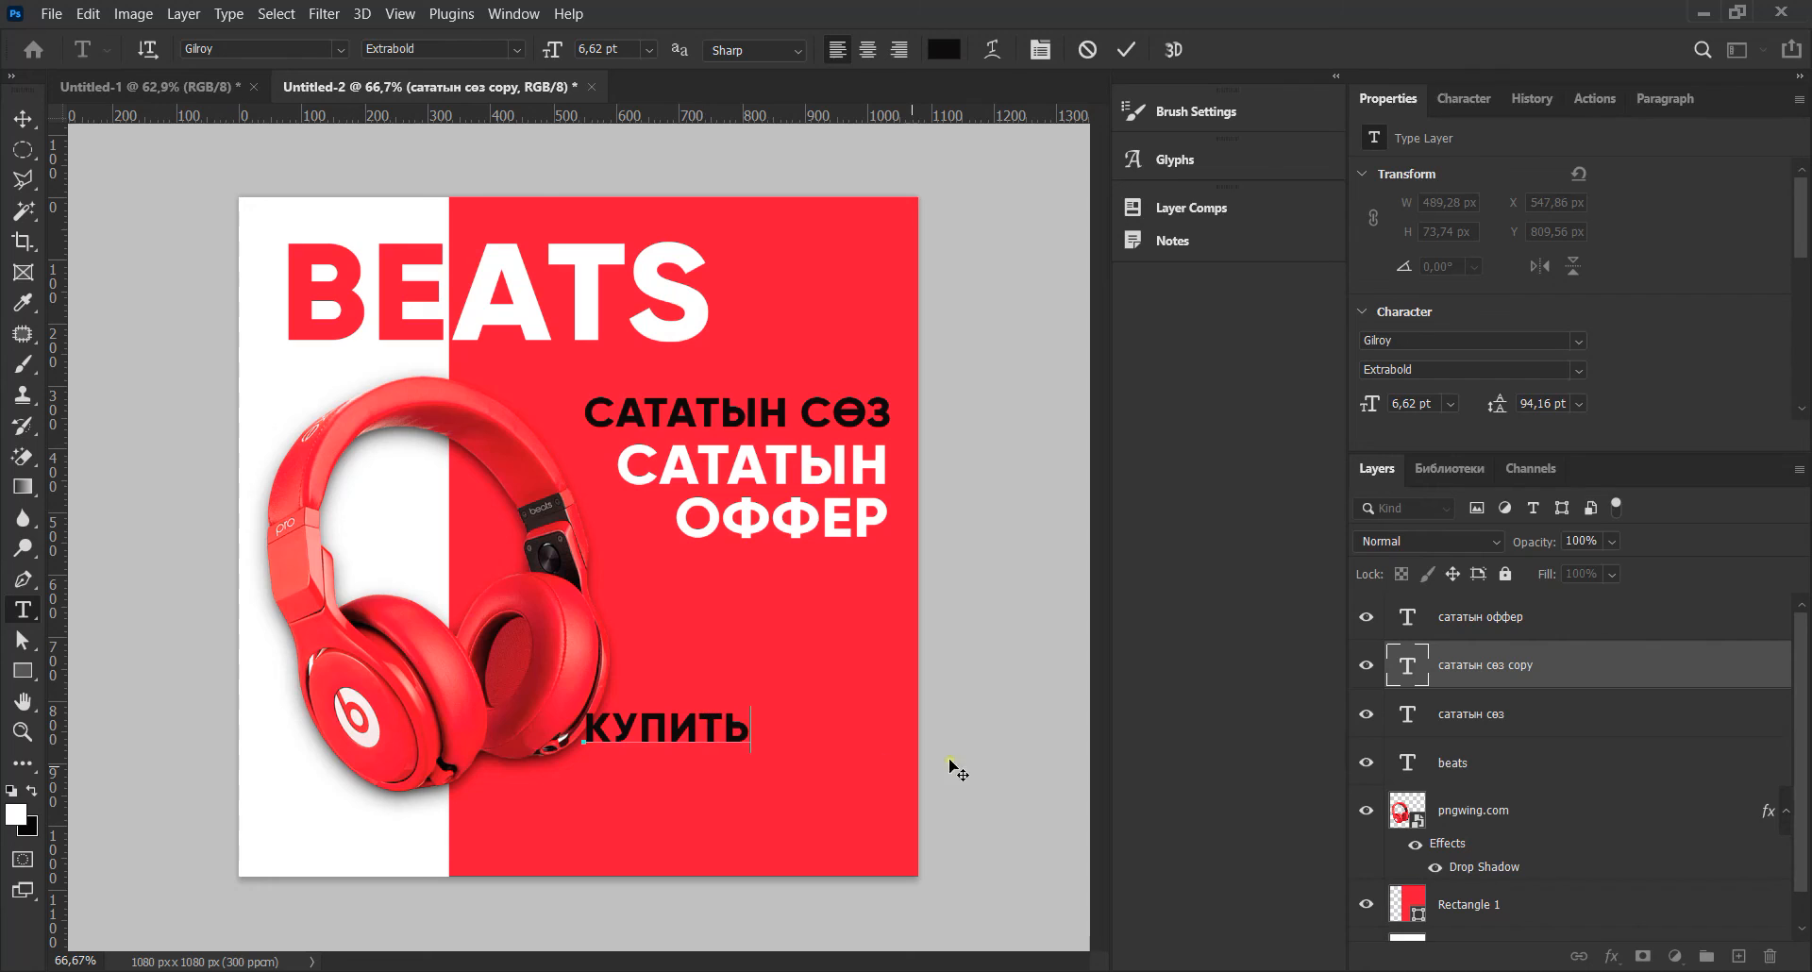
- Move the КУПИТЬ text near the banner's lower edge at about X 715, Y 970 px and draw a 312 × 99 px rounded rectangle around it
click(22, 119)
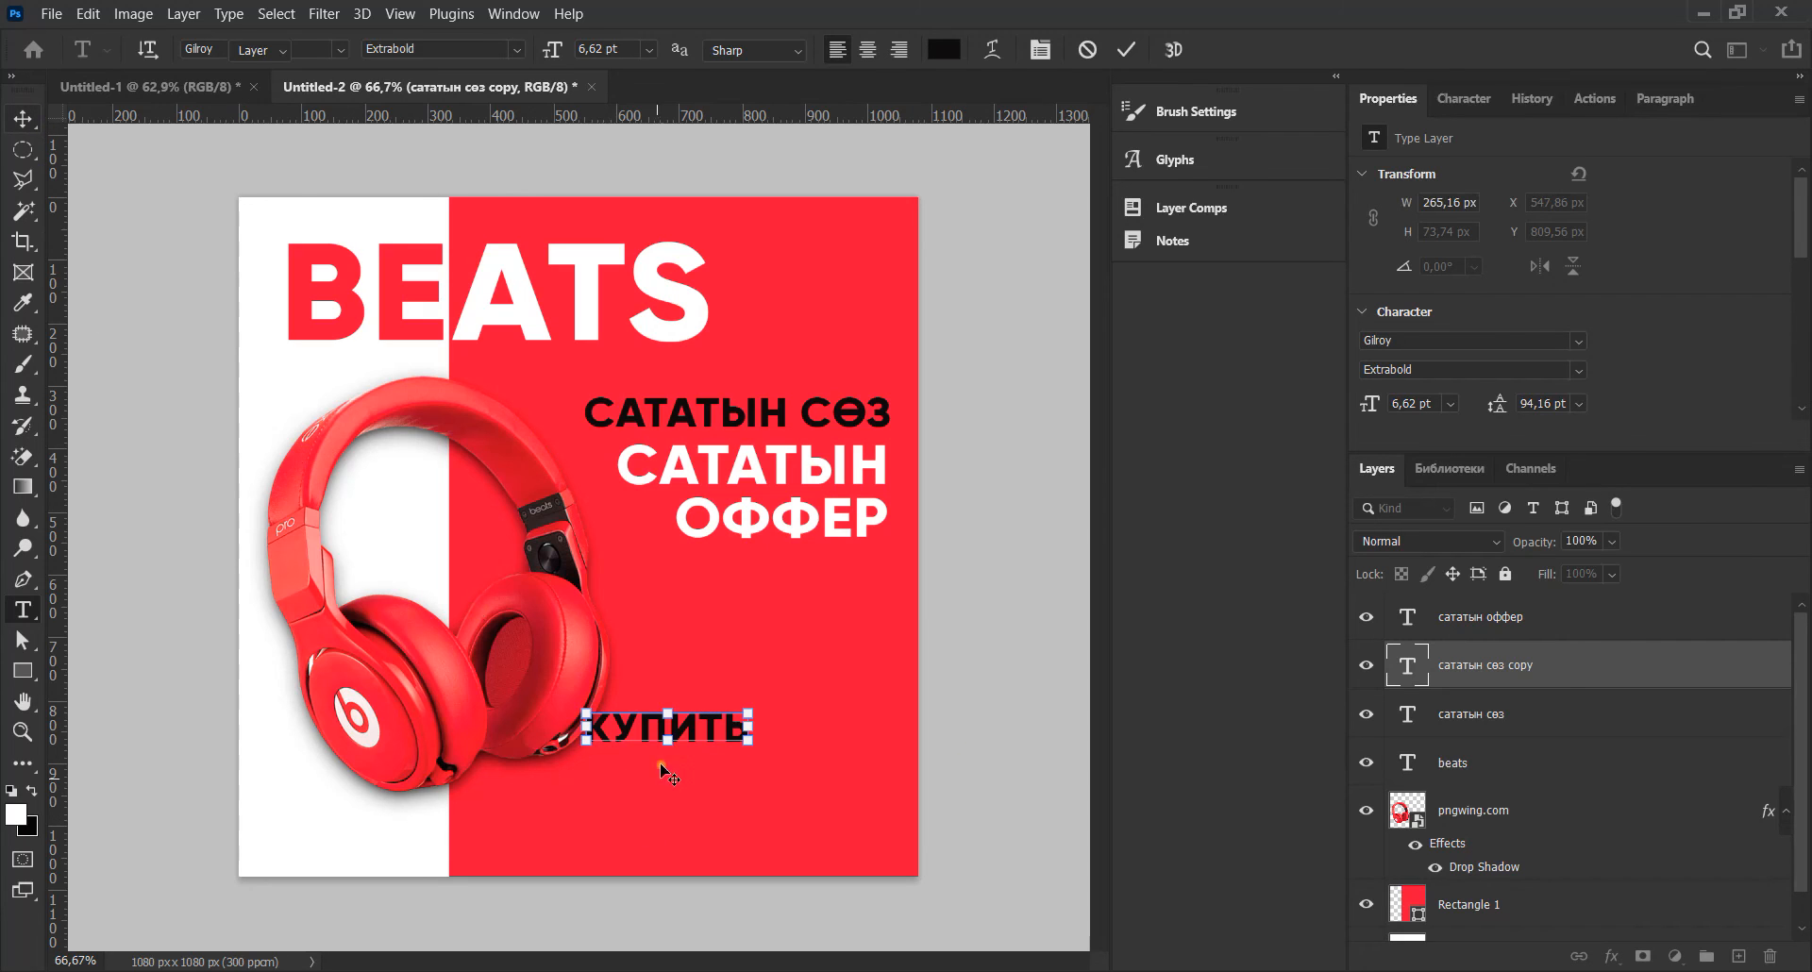
drag(683, 729, 786, 831)
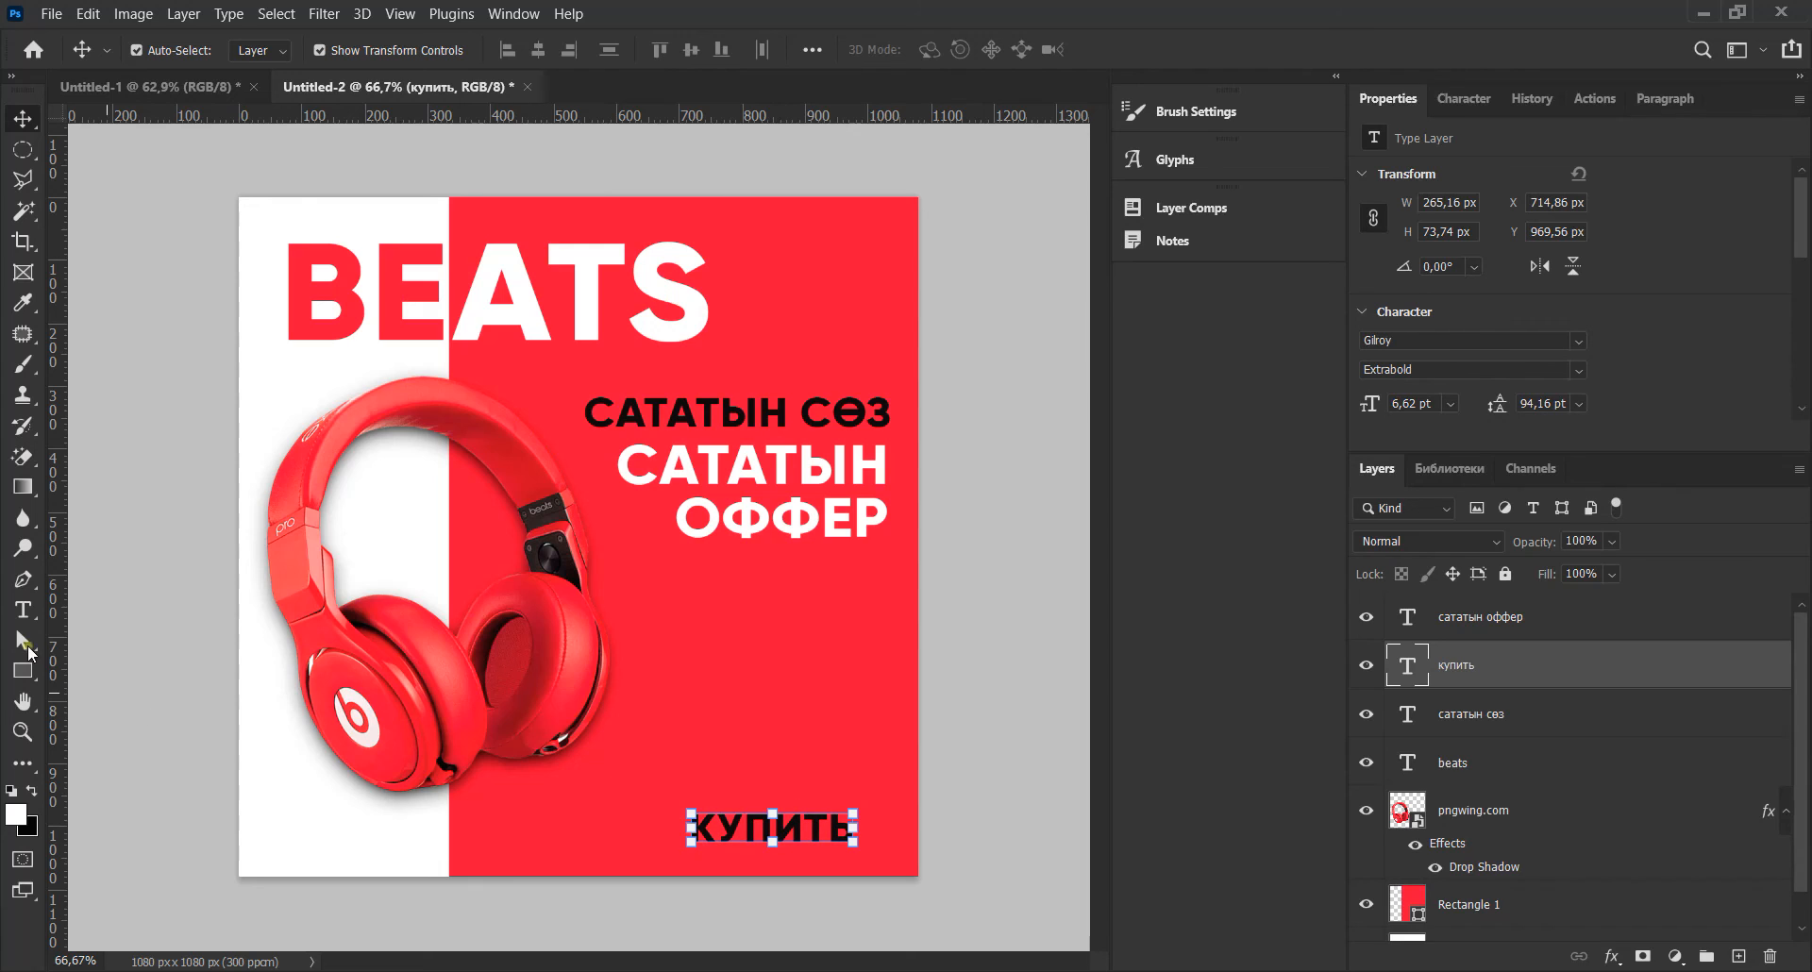
click(23, 670)
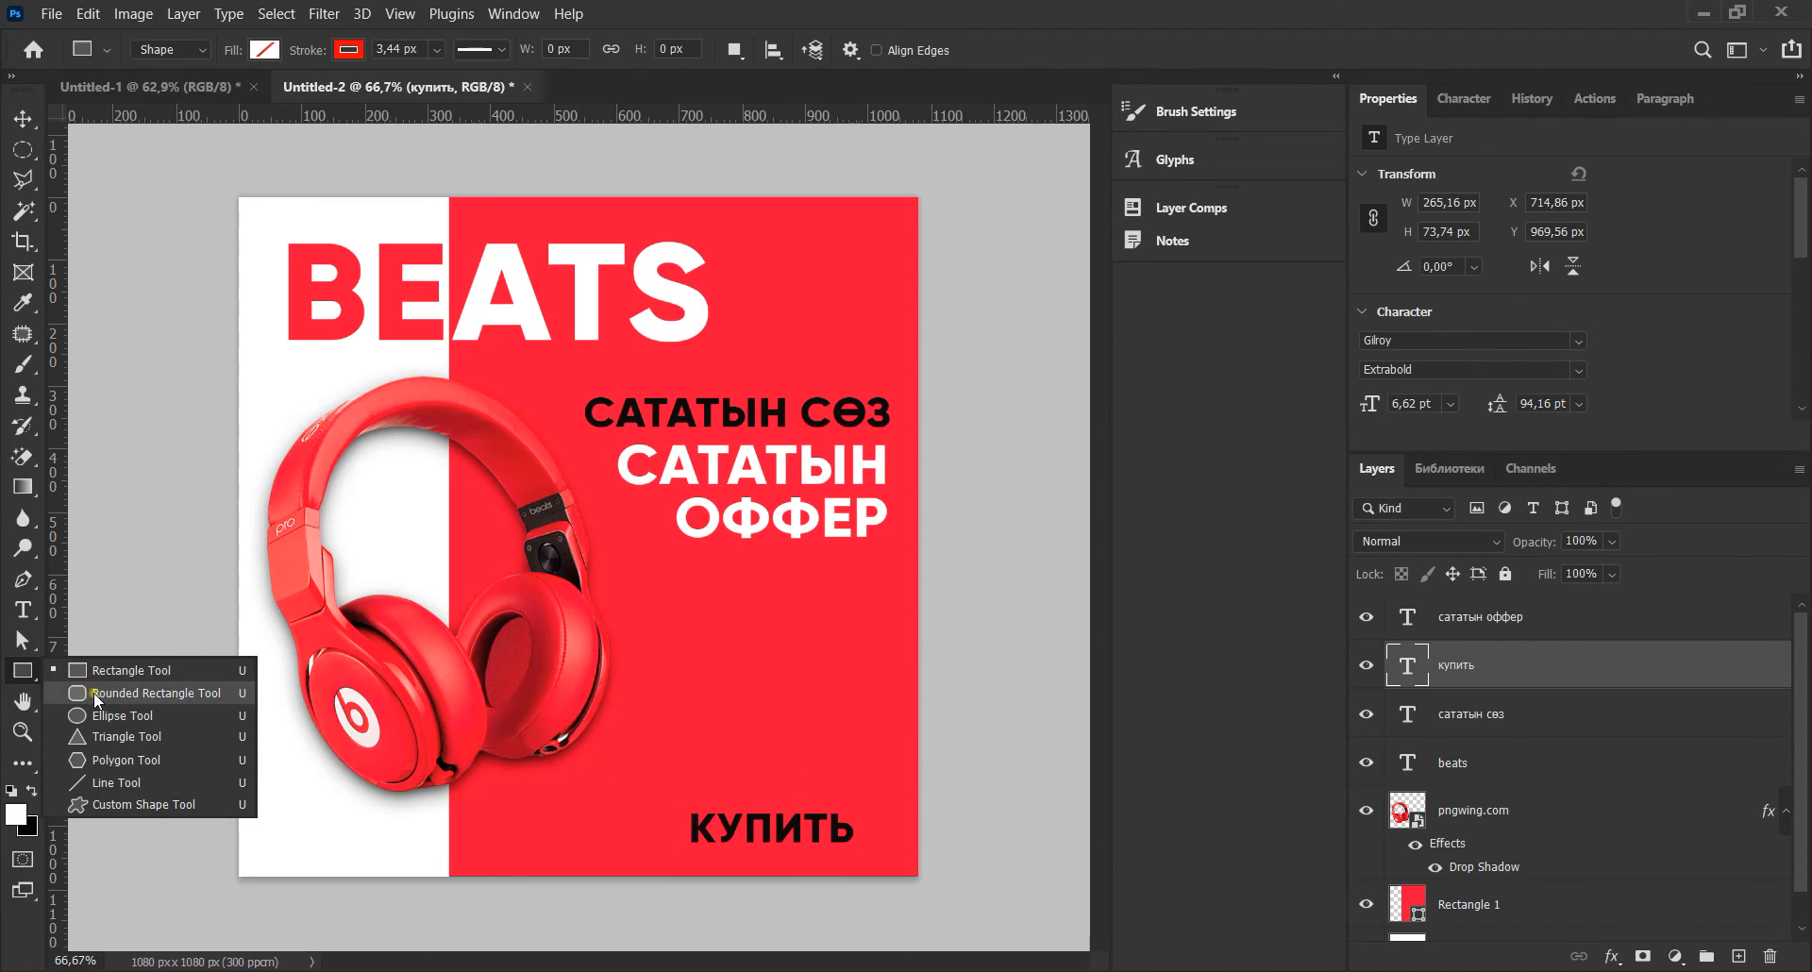
click(85, 695)
drag(672, 796, 867, 856)
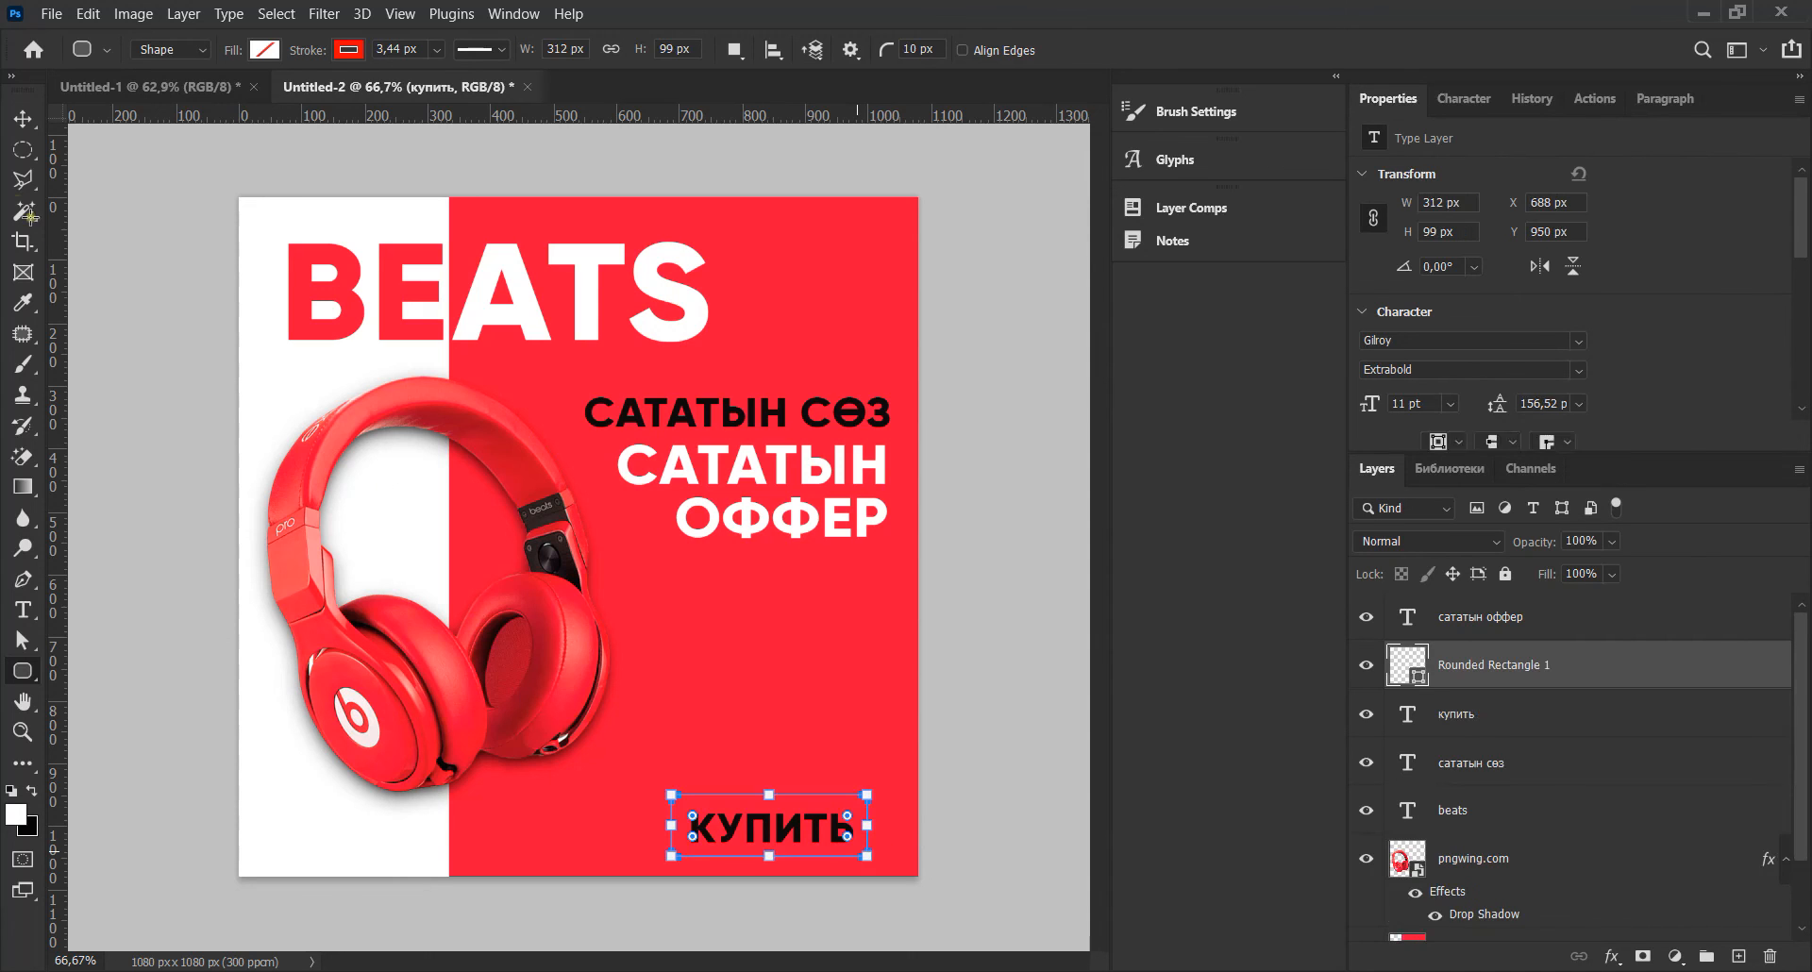
- Scale the rounded rectangle around КУПИТЬ to about 101.25% and increase the rounding of its corners
key(v)
scroll(848, 817, up, 1)
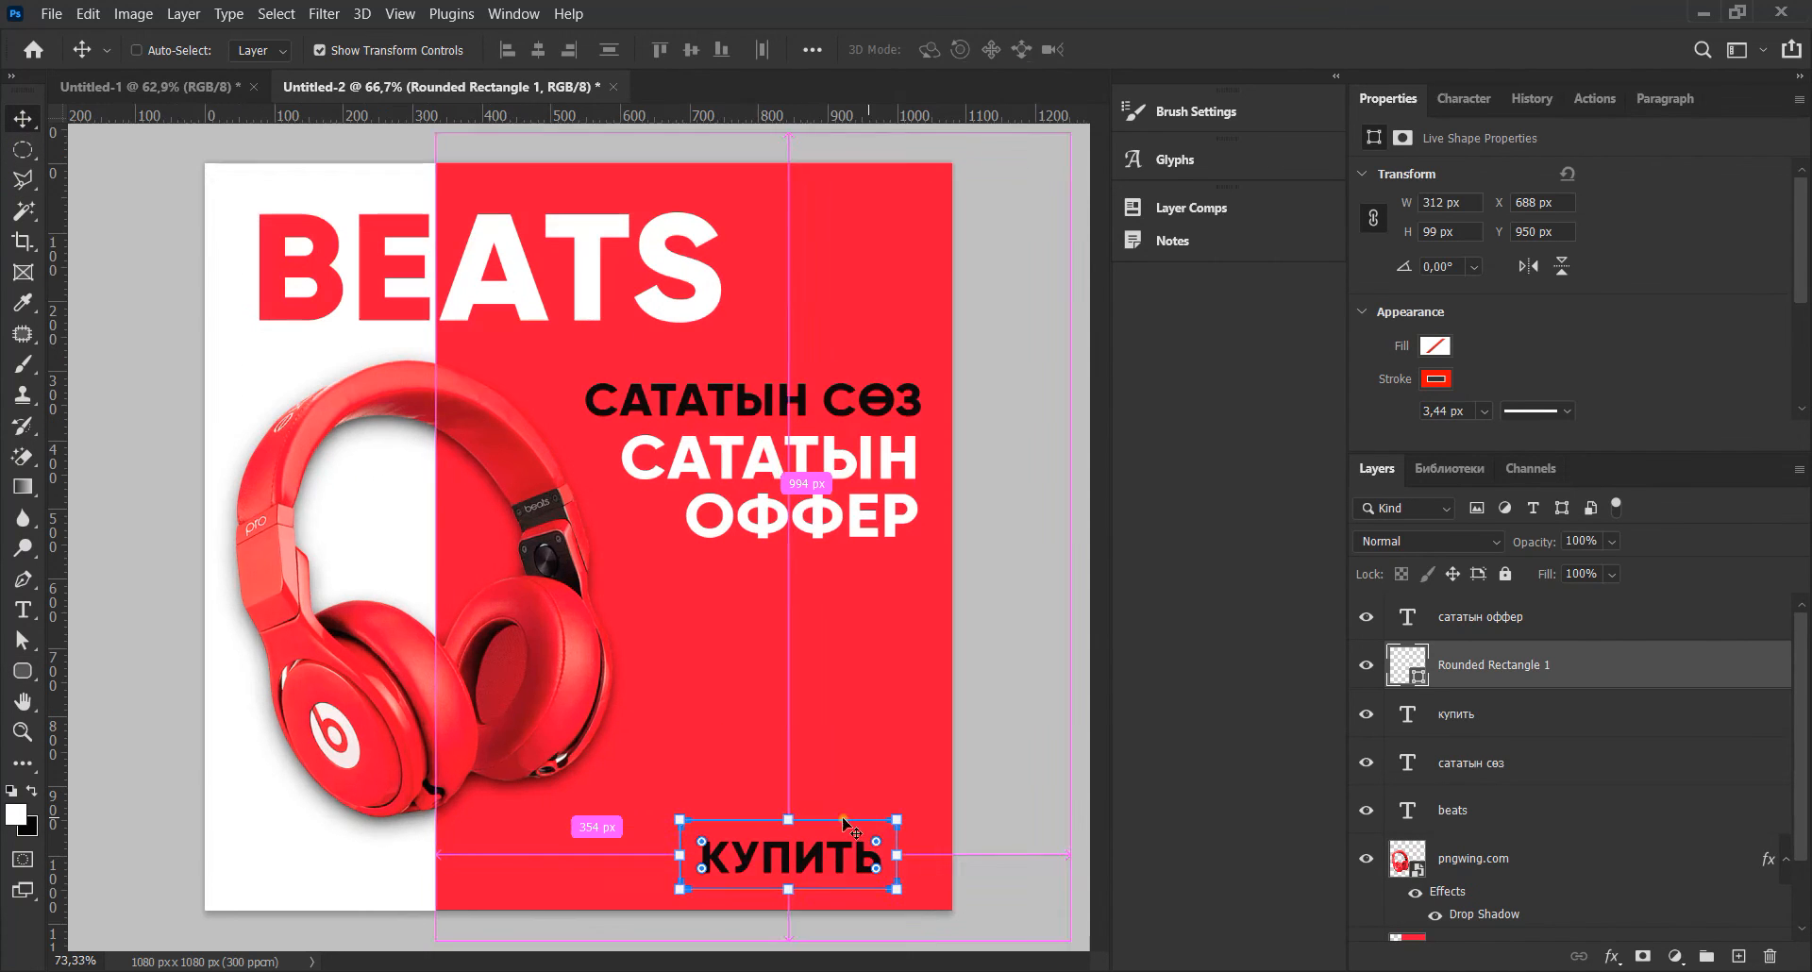
drag(857, 821, 857, 819)
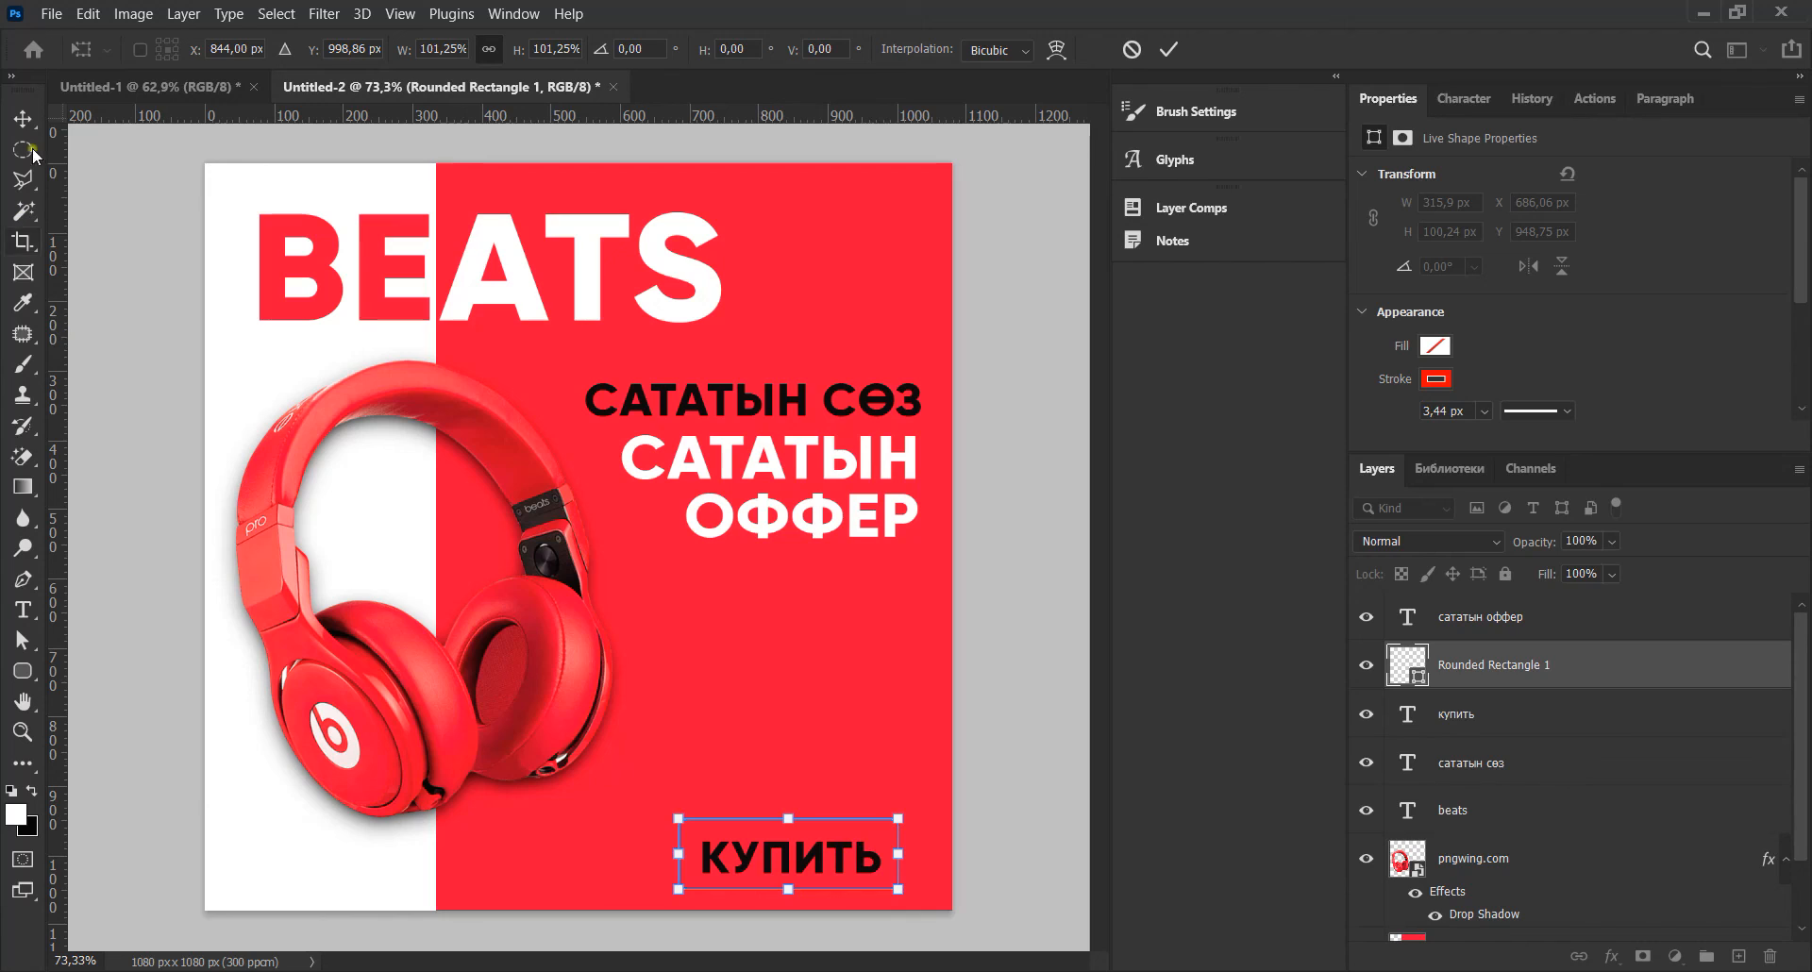
click(22, 119)
drag(881, 851, 877, 854)
- Give the rounded rectangle a white fill and remove its red stroke
click(1453, 719)
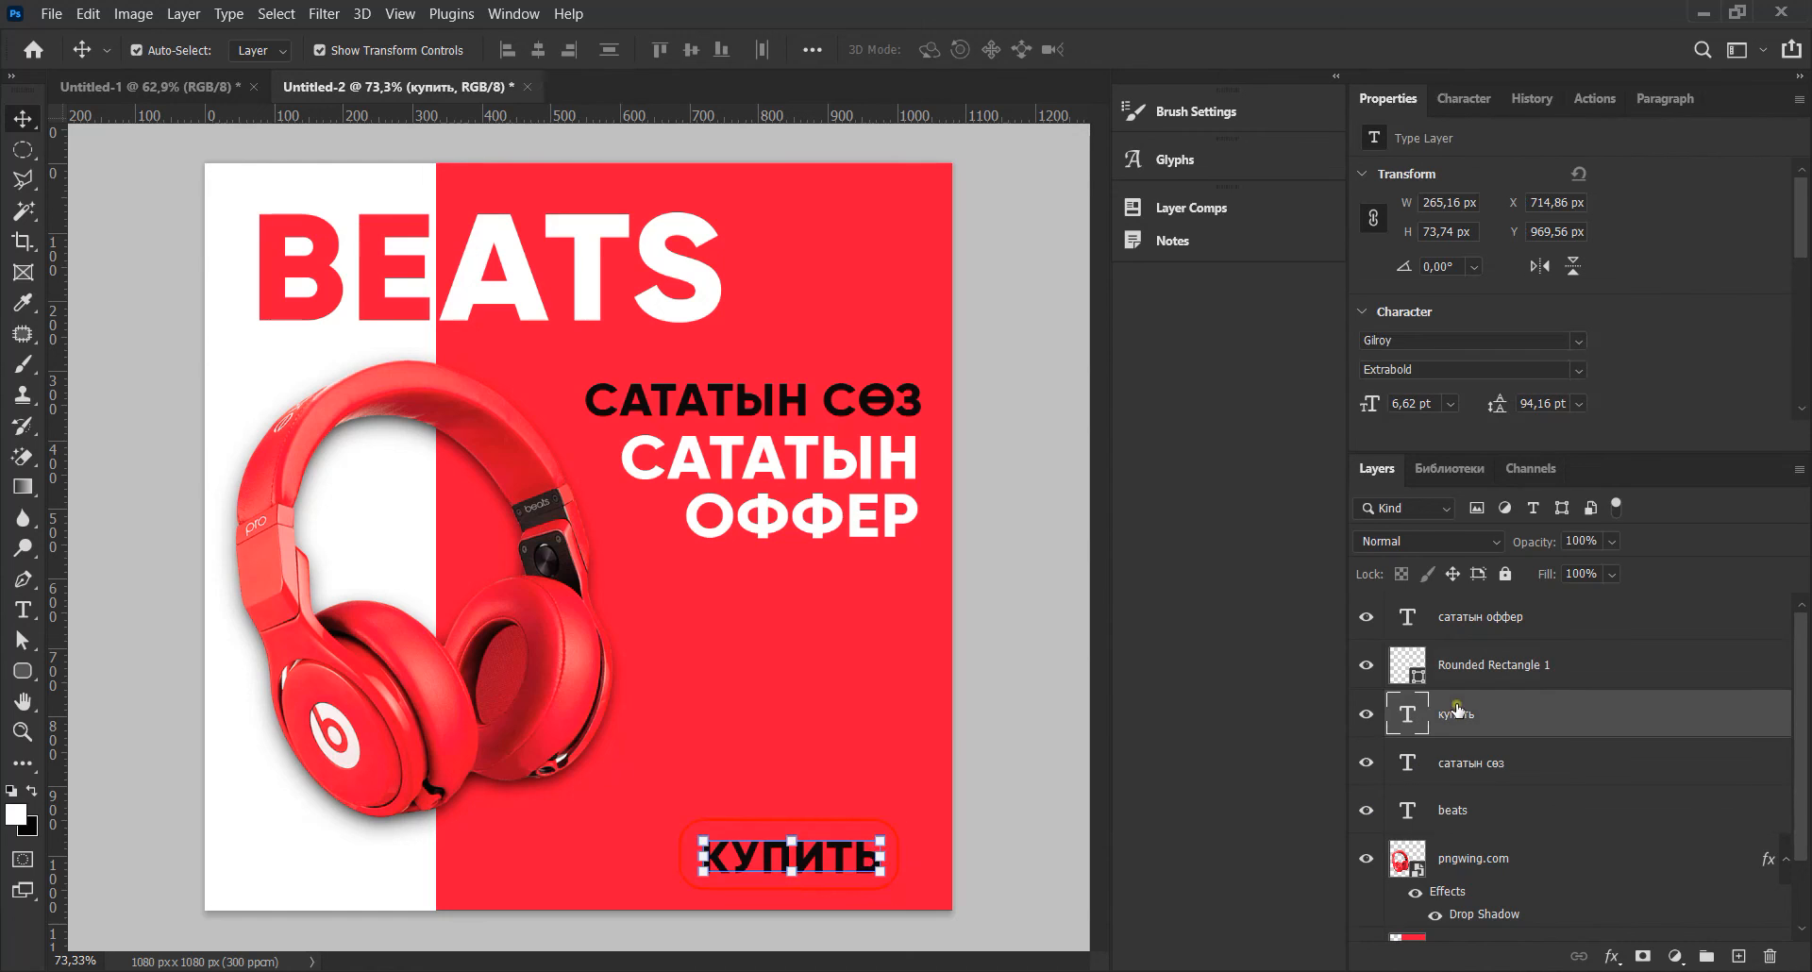
click(1461, 675)
click(1435, 378)
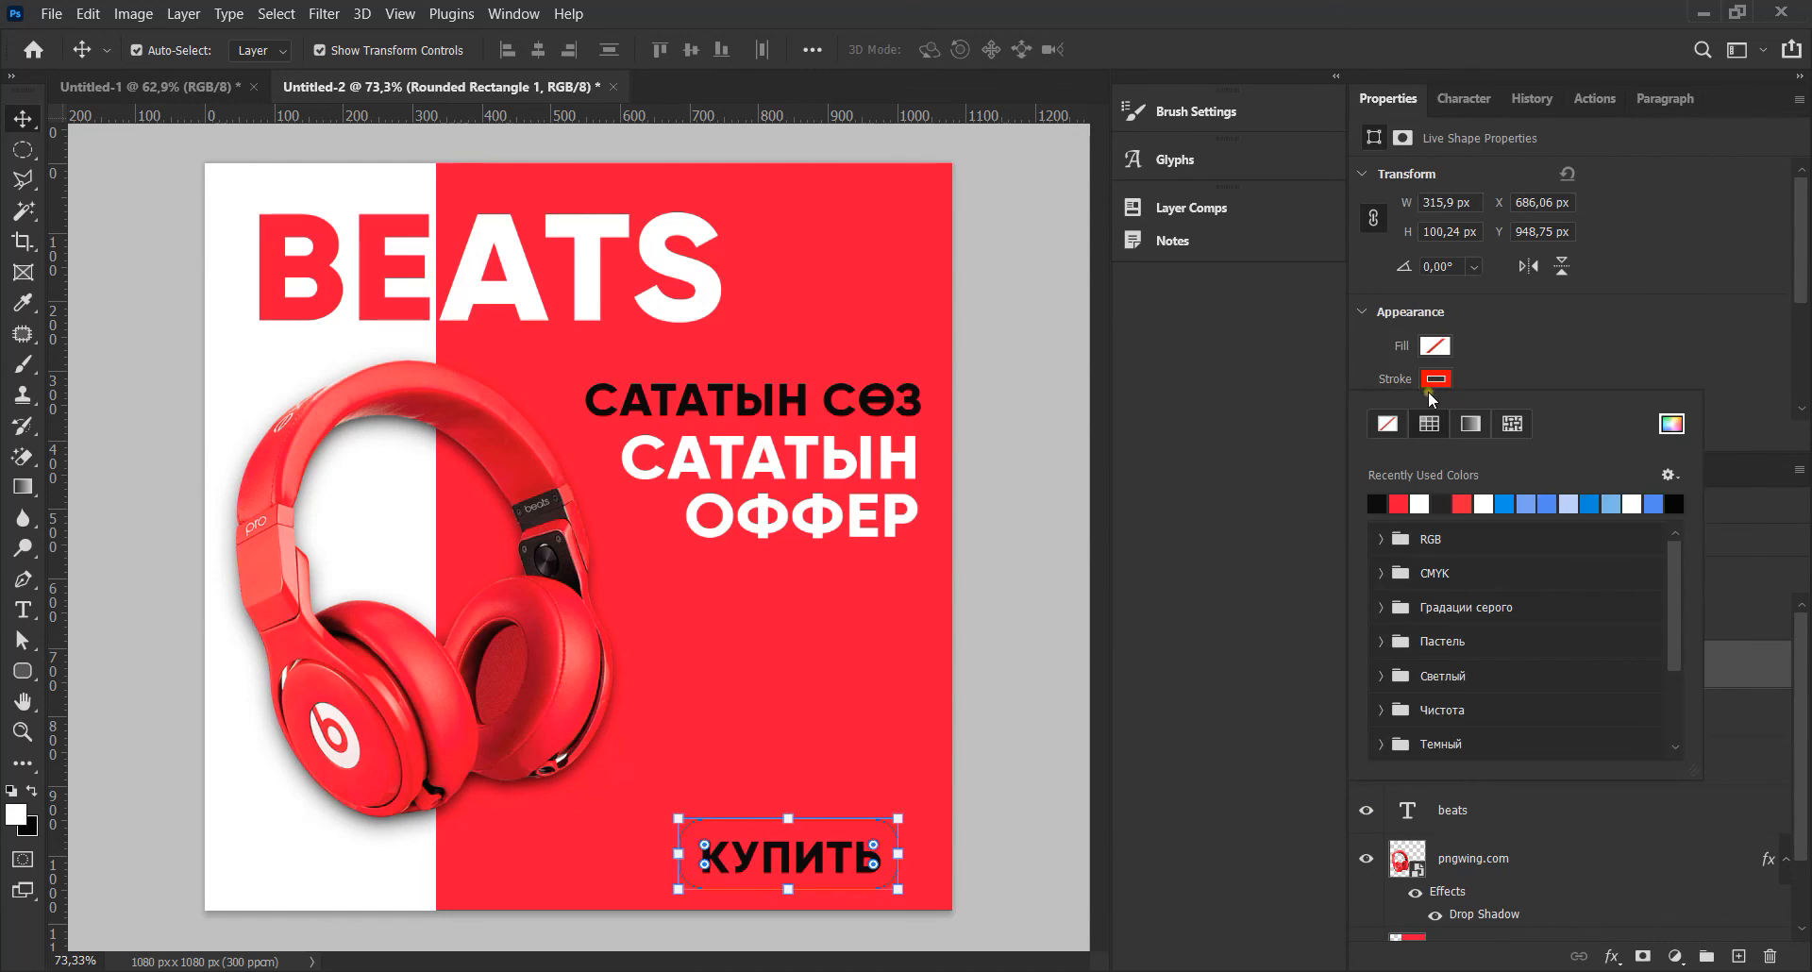
click(1434, 345)
click(1434, 346)
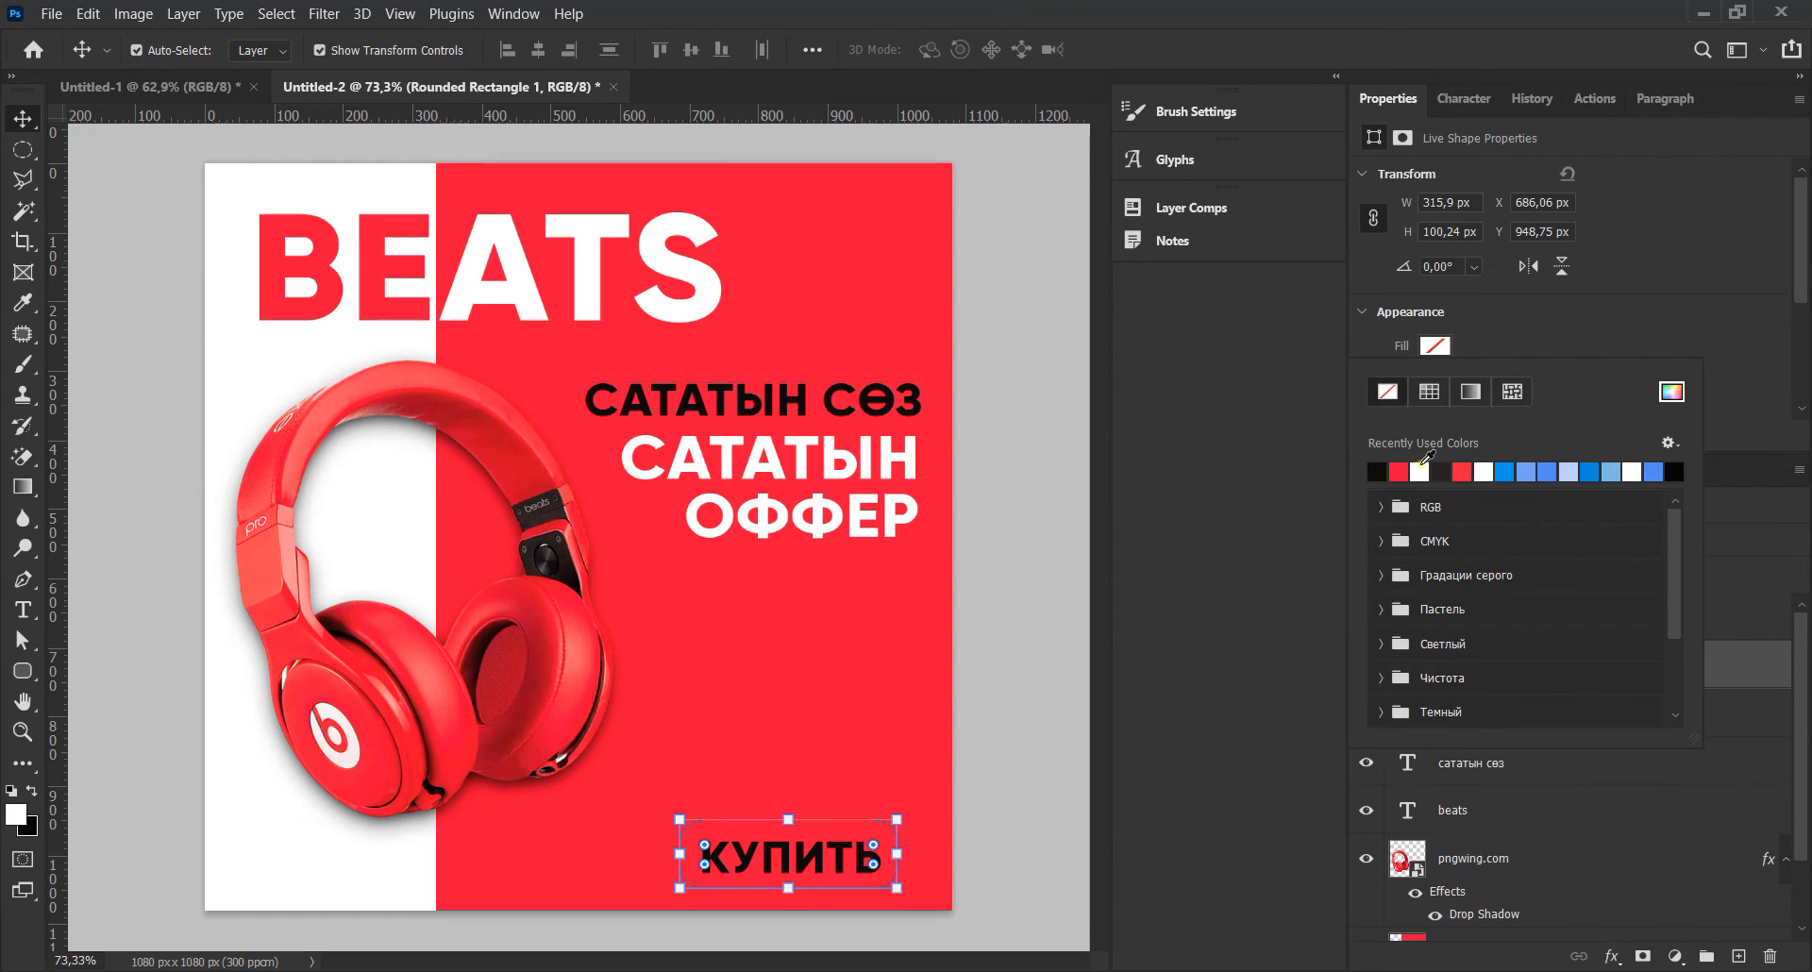
click(1419, 471)
click(1595, 365)
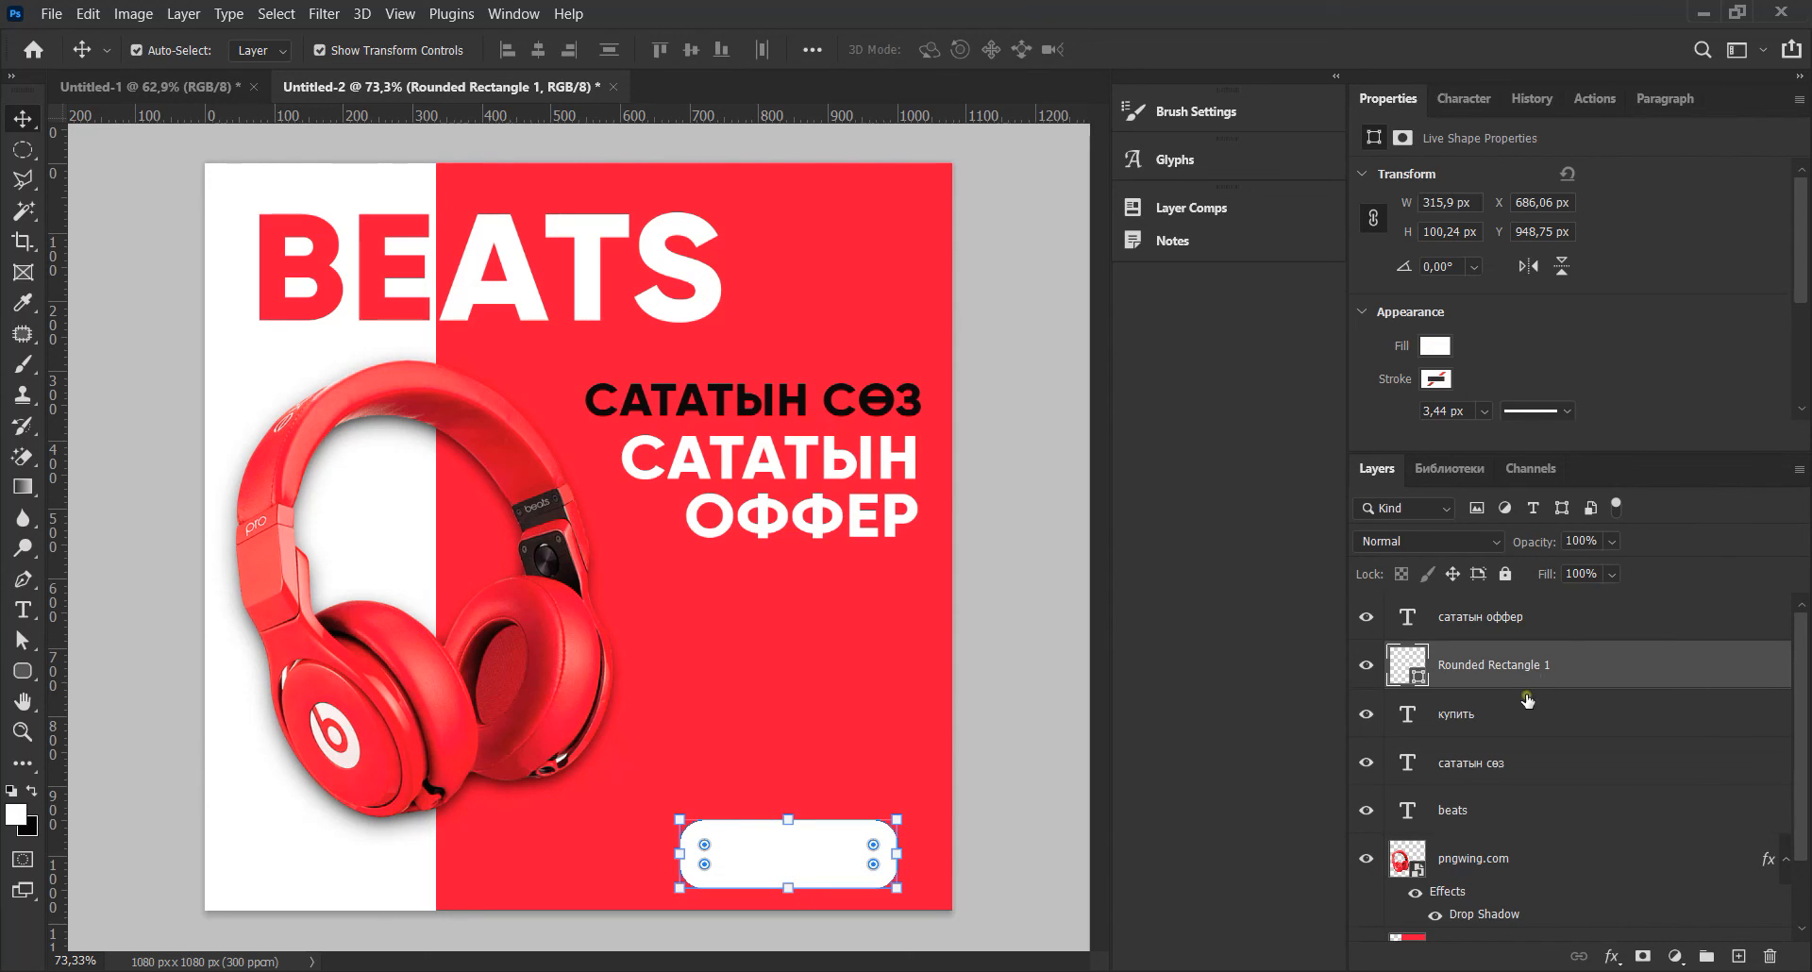
- Bring the КУПИТЬ text in front of the white rounded rectangle and nudge it to the centre of the shape
drag(1519, 717, 1521, 643)
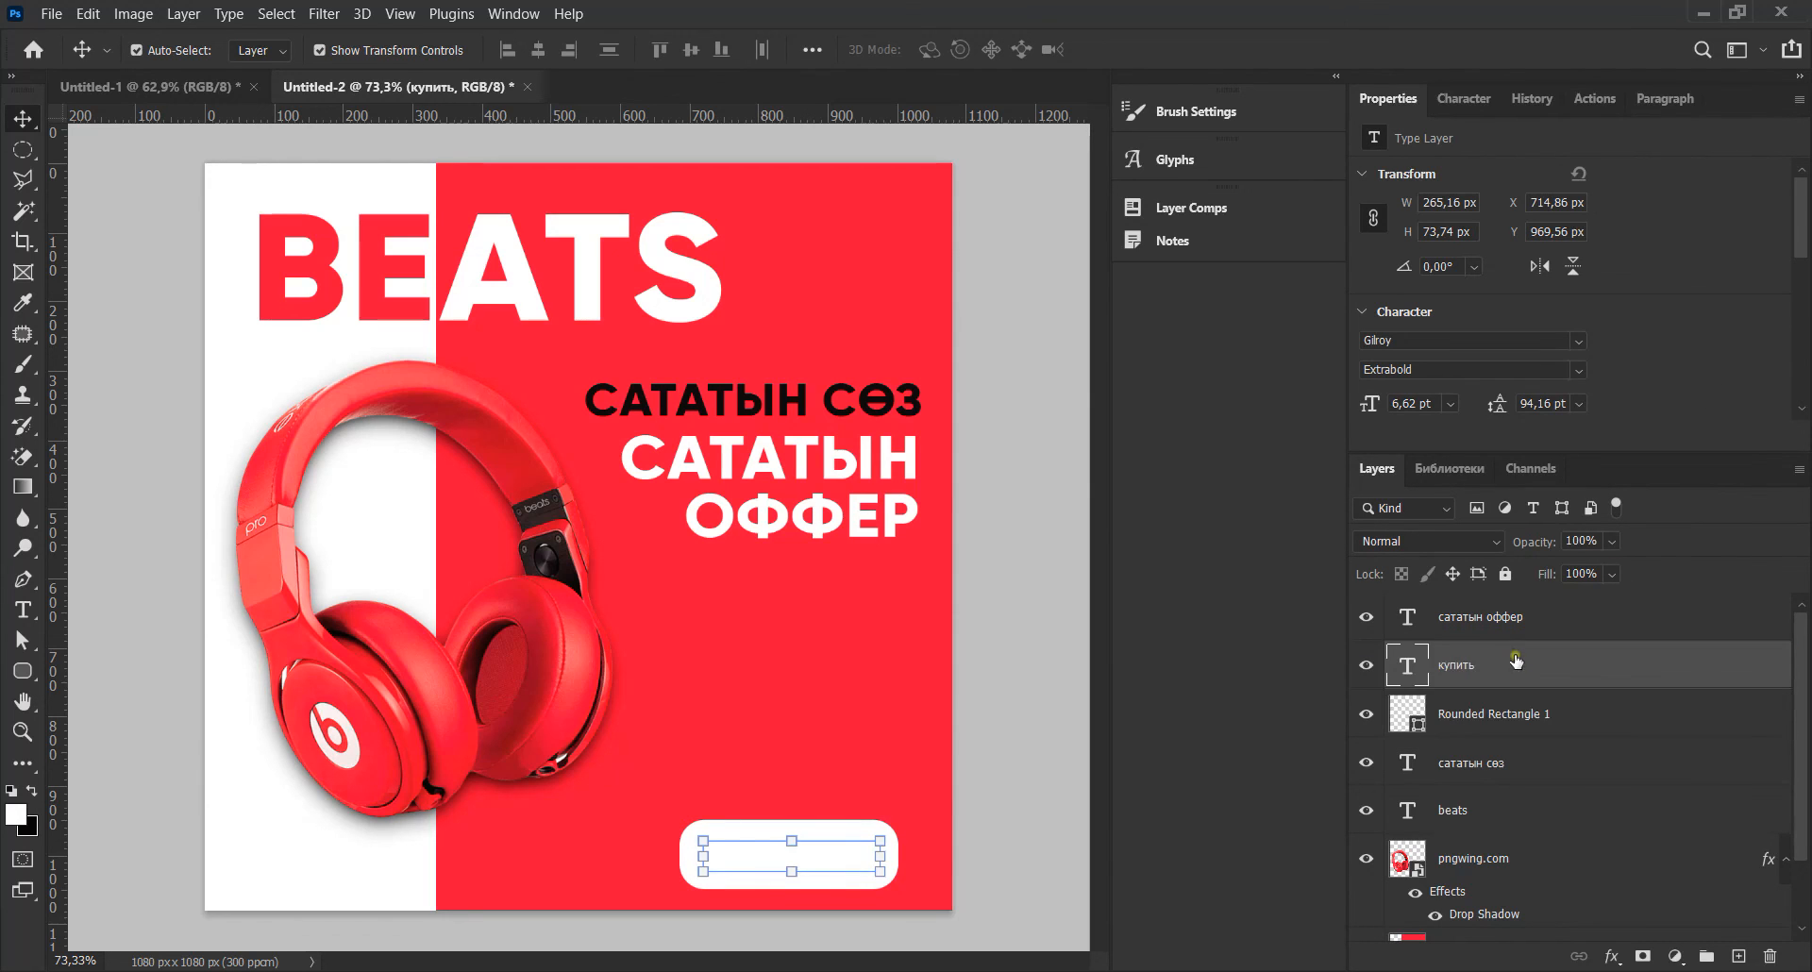
click(416, 154)
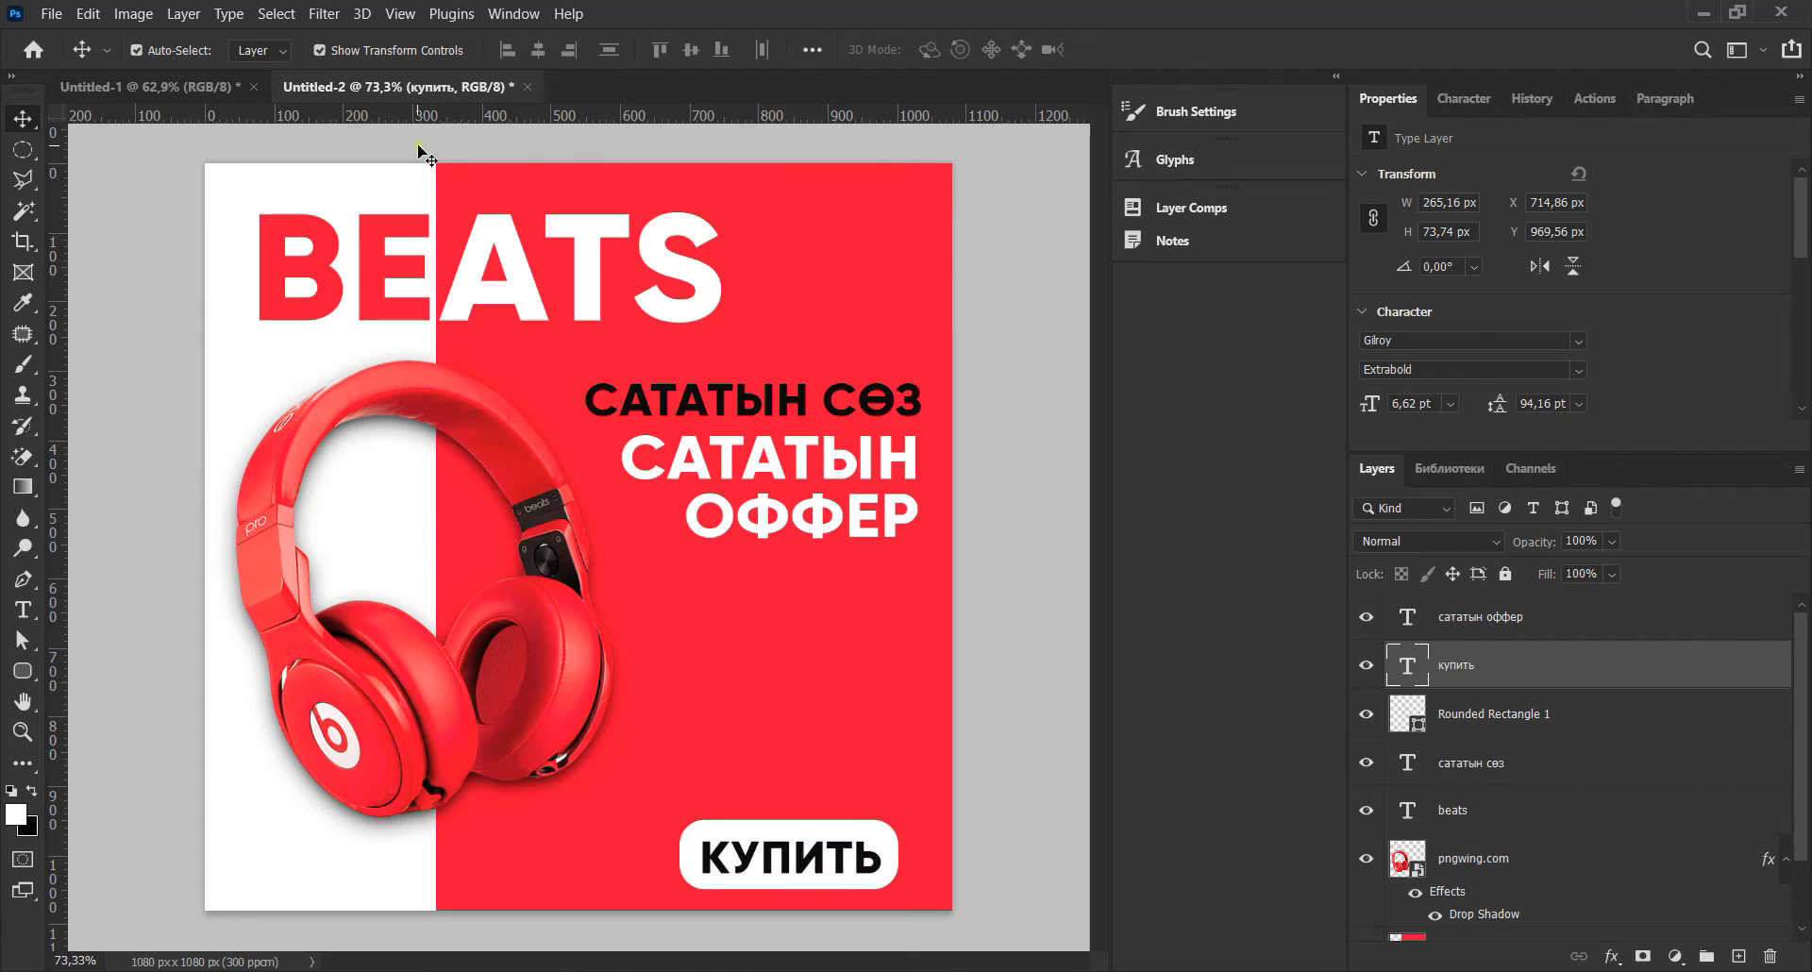
click(825, 856)
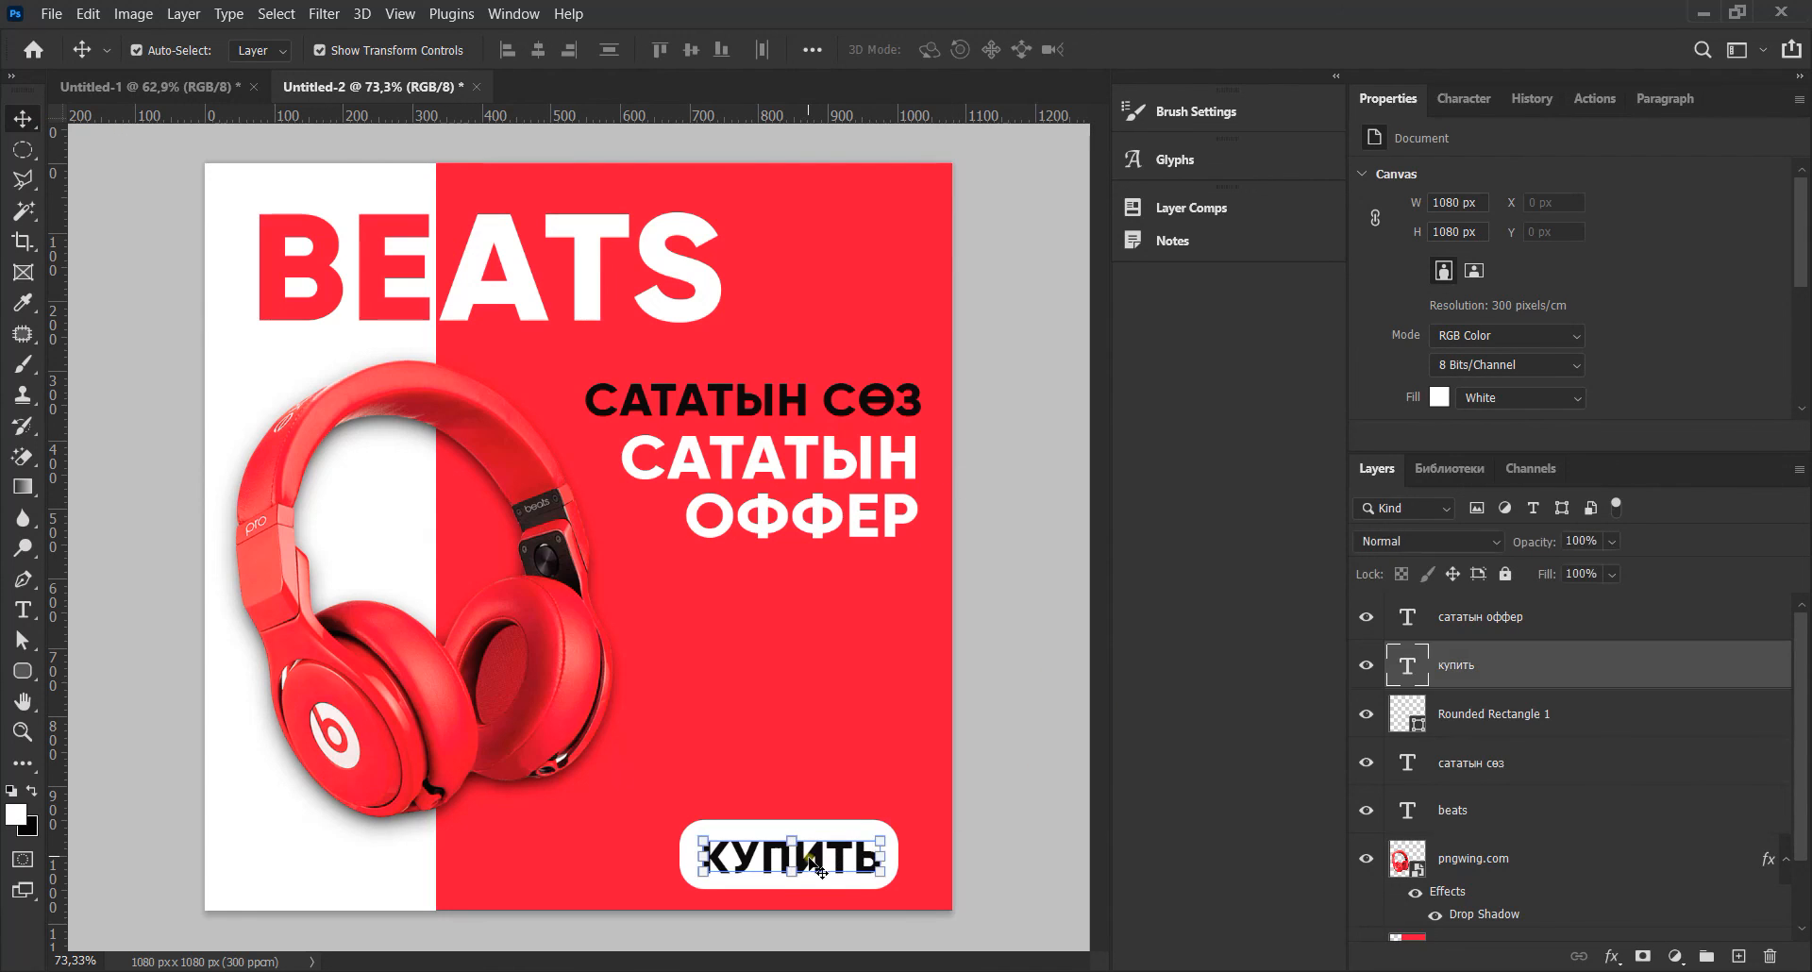
drag(799, 858, 804, 861)
click(1032, 715)
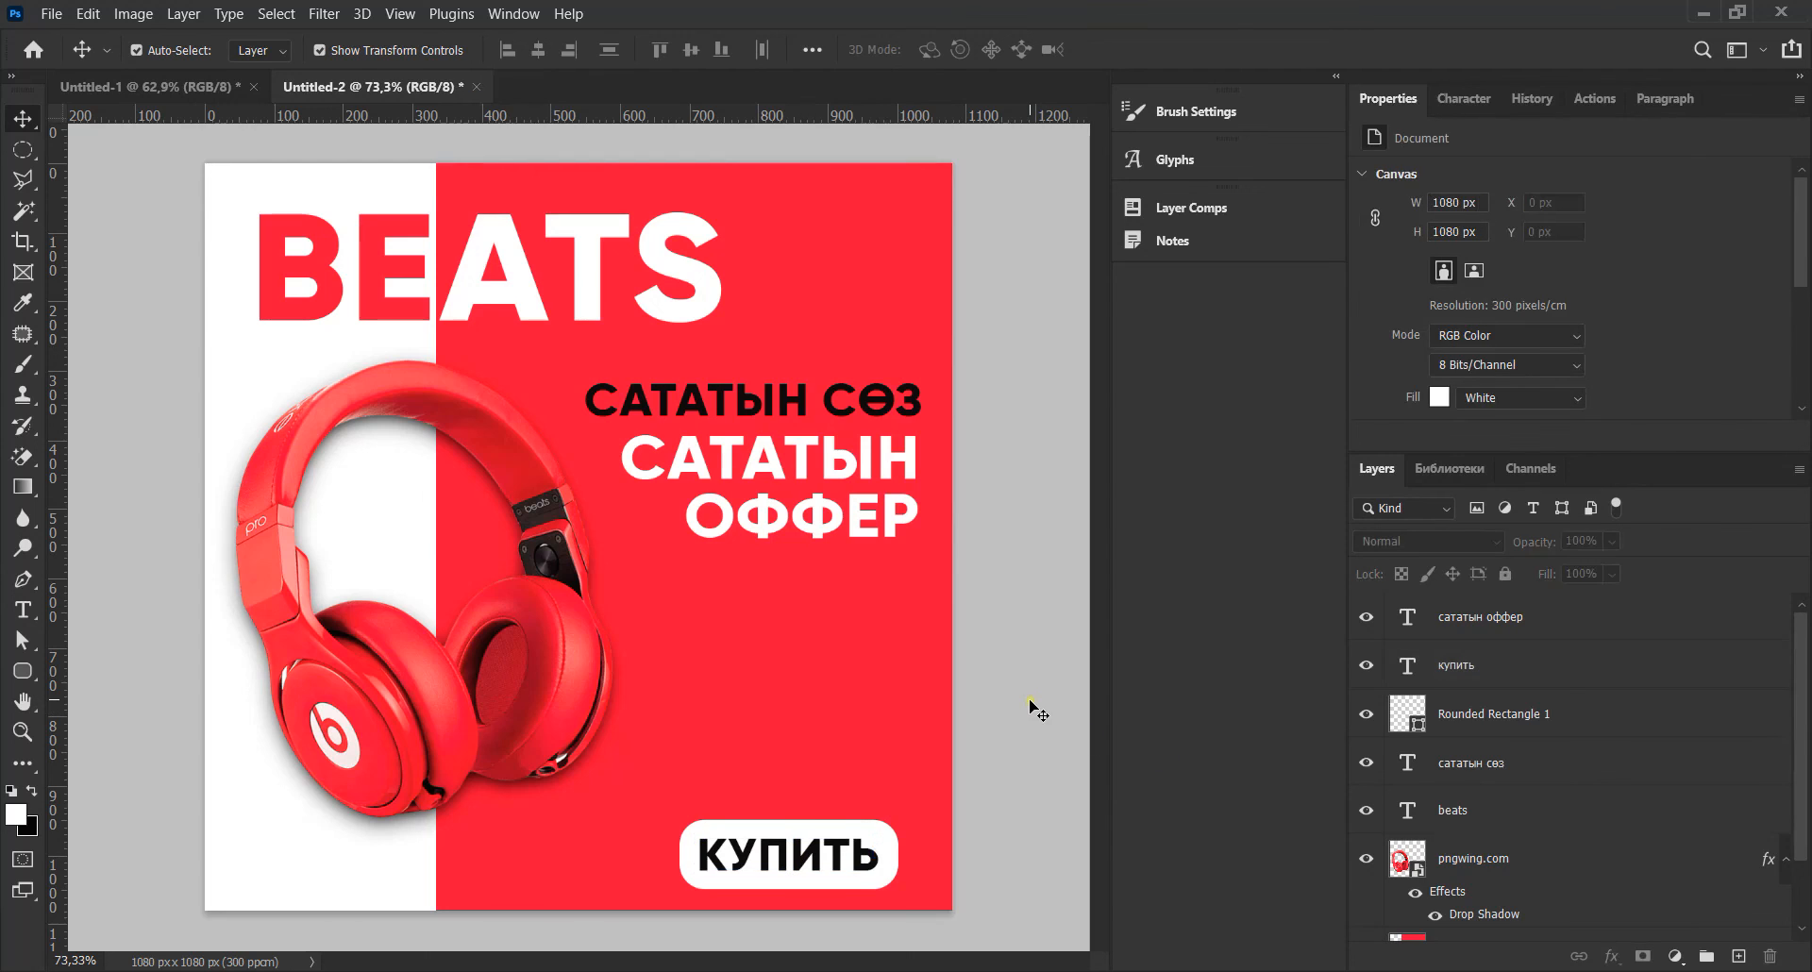
key(ctrl+minus)
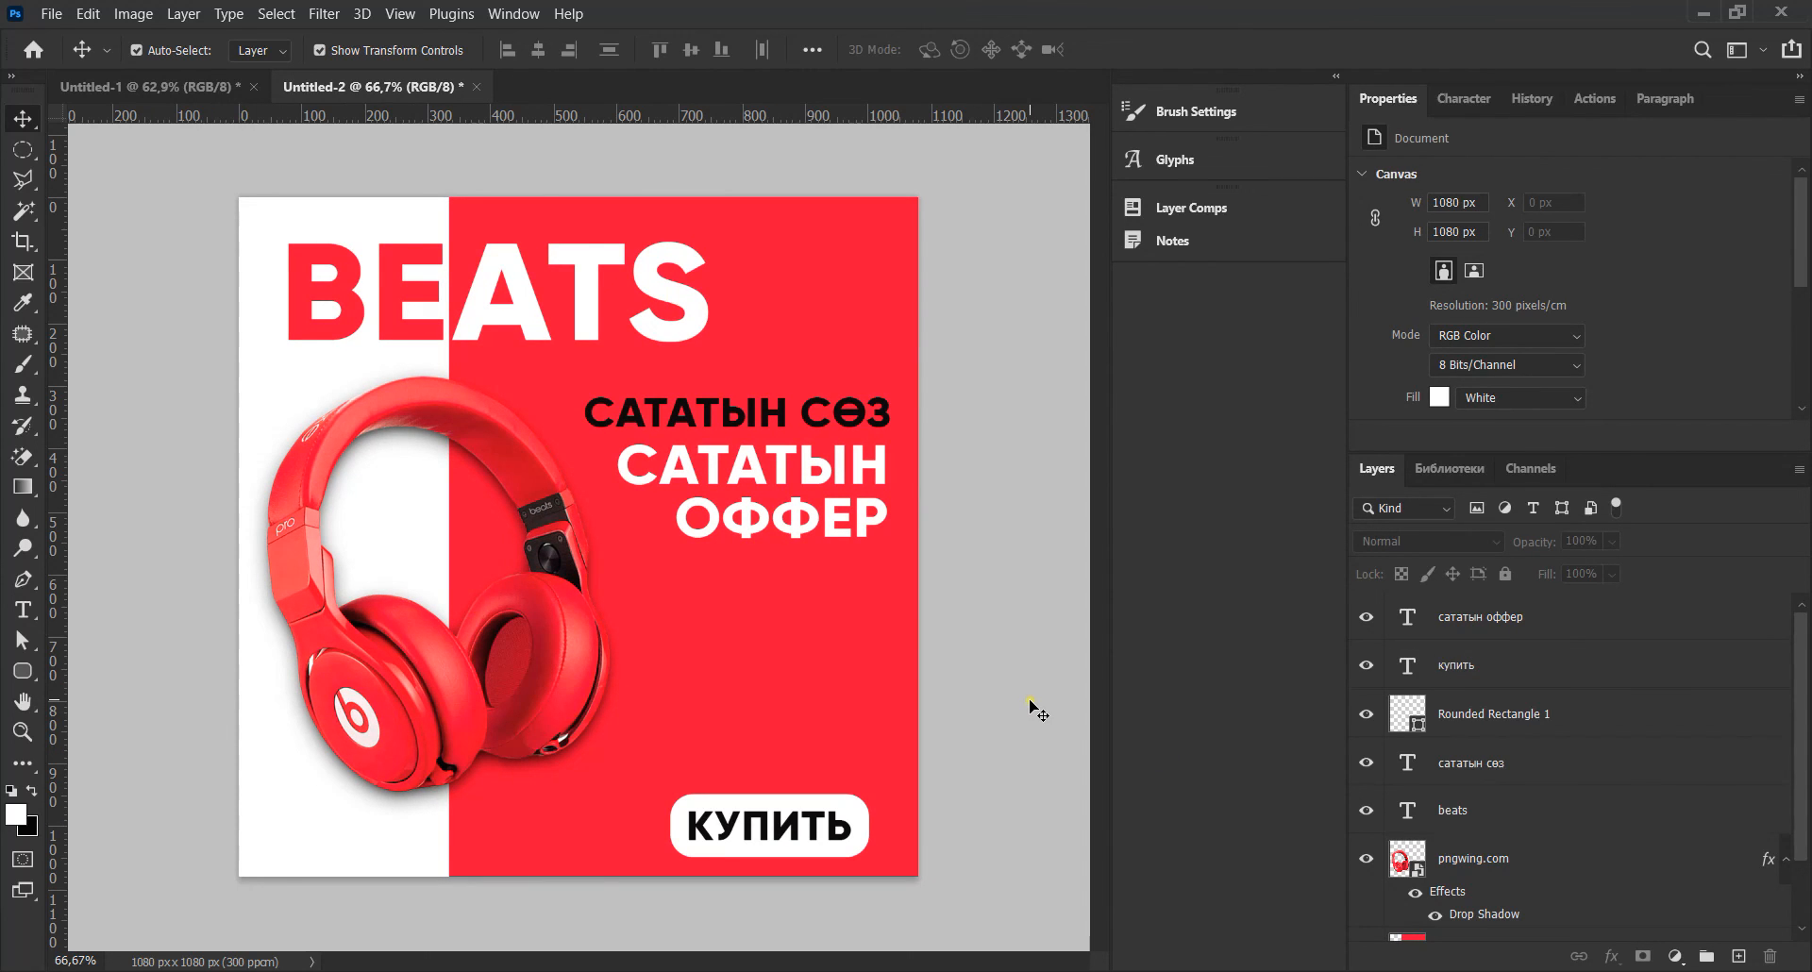